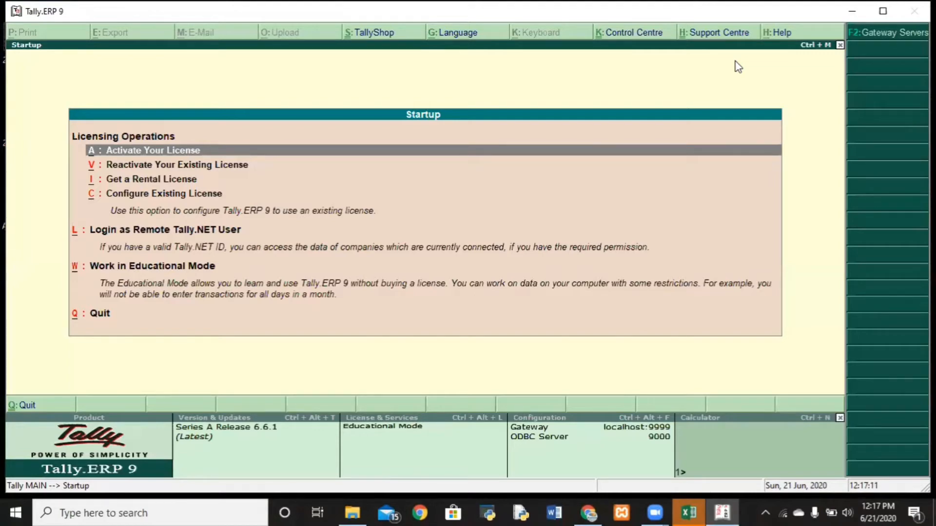
- Choose Work in Educational Mode to reach the Gateway of Tally
key(Down)
key(Down)
key(Down)
key(Down)
key(Down)
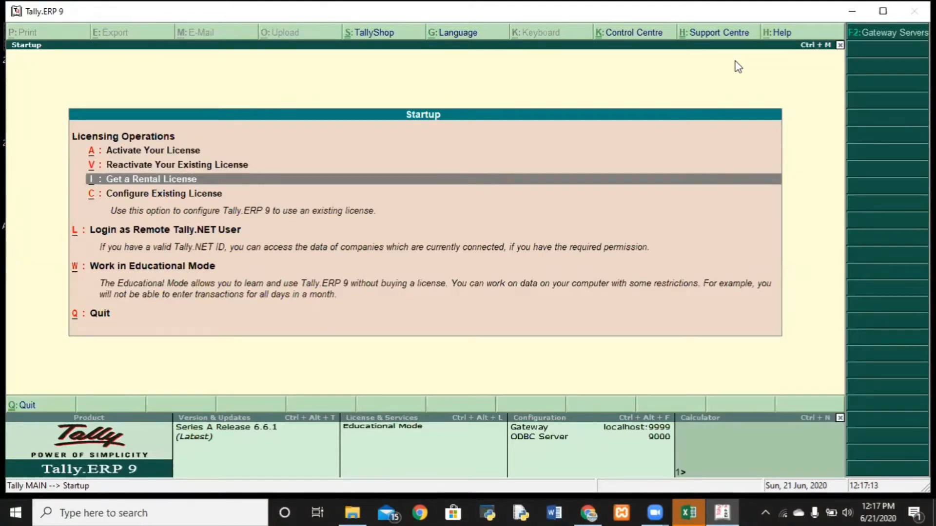
key(Up)
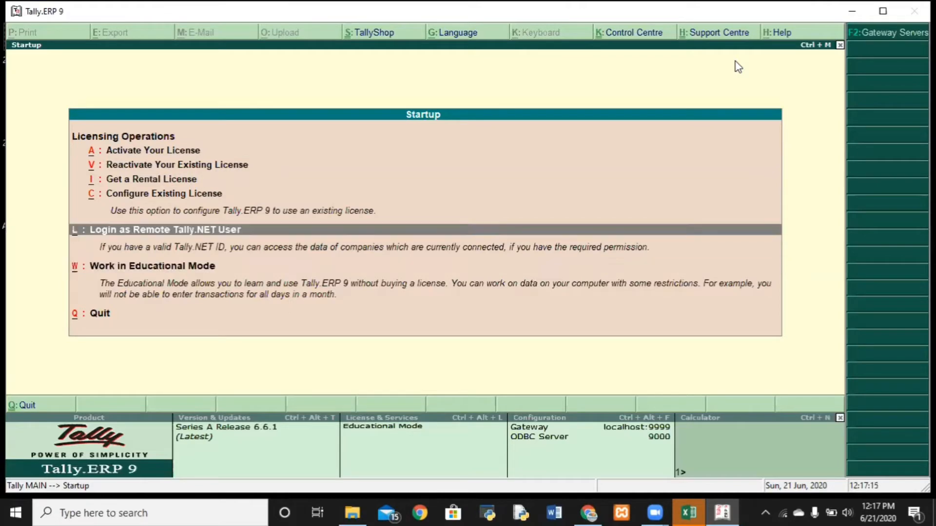
key(Down)
key(Return)
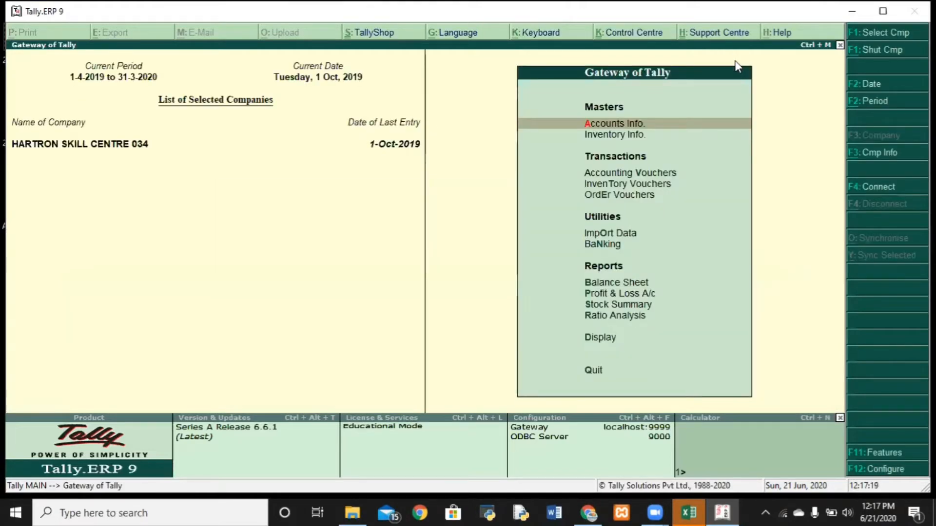
- Examine the company's inventory features, including the order processing options, and leave them without saving
key(F11)
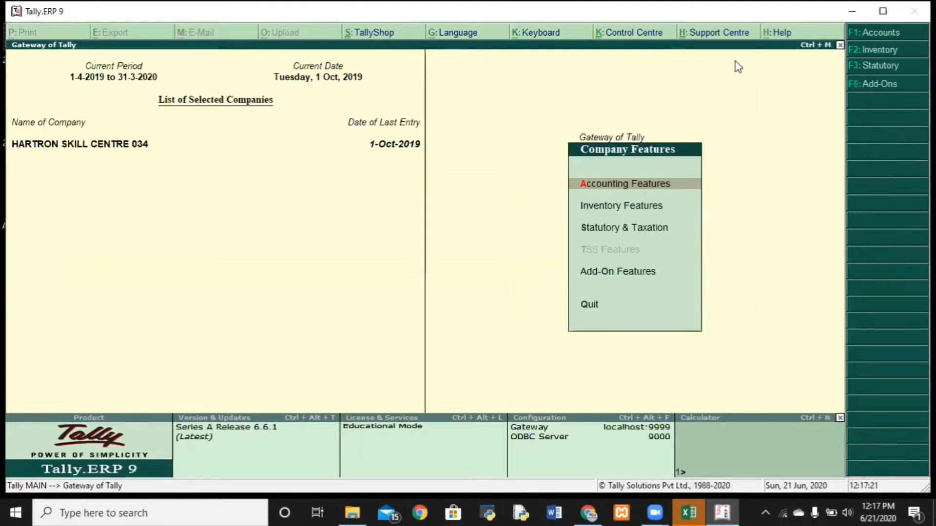
key(F2)
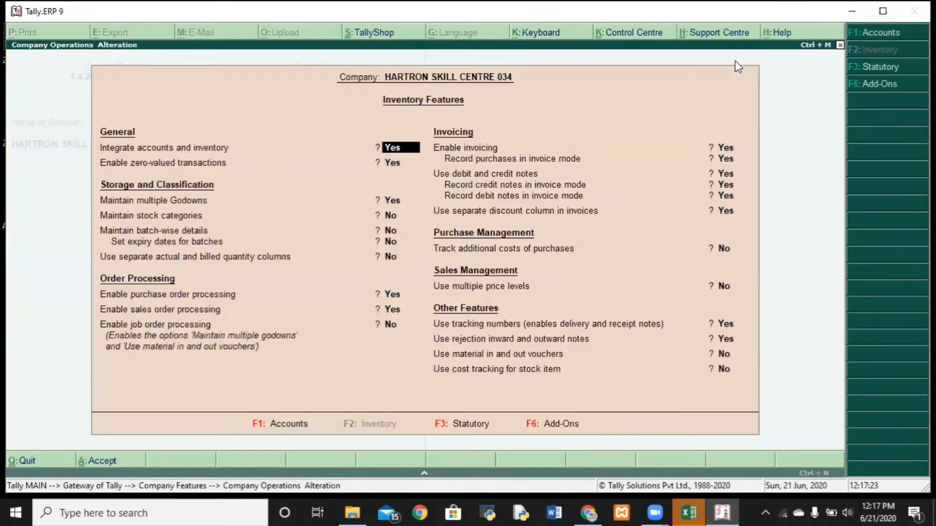
key(BackSpace)
key(Escape)
key(y)
key(Escape)
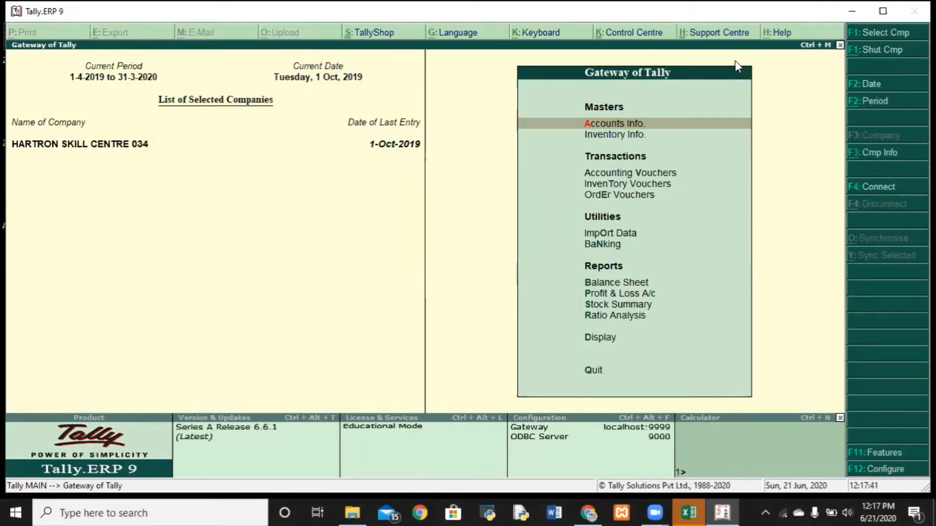
- Open a new sales order voucher for the company
key(Down)
key(Down)
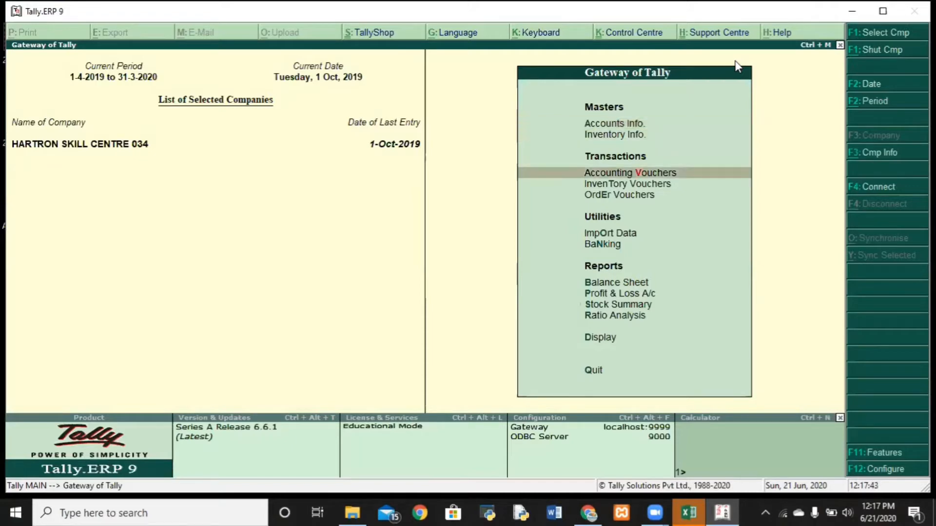
key(Down)
key(Return)
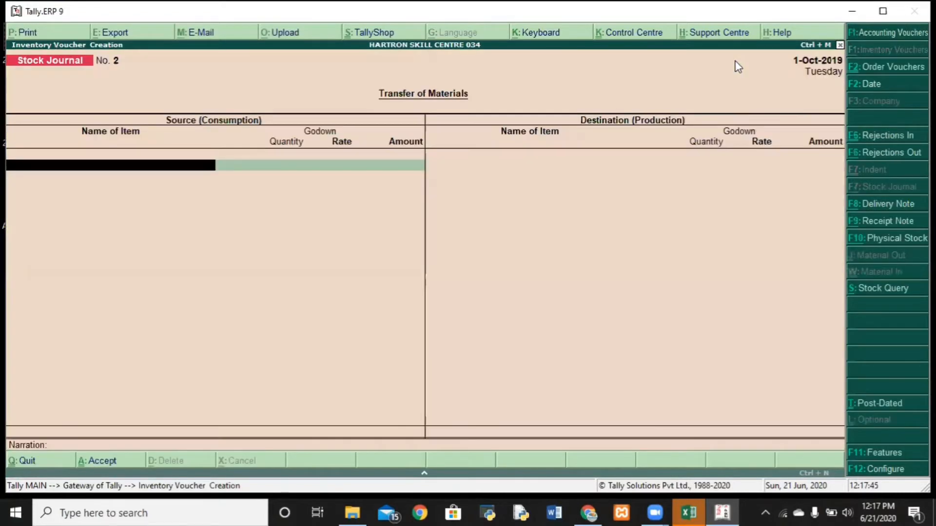
key(alt+F5)
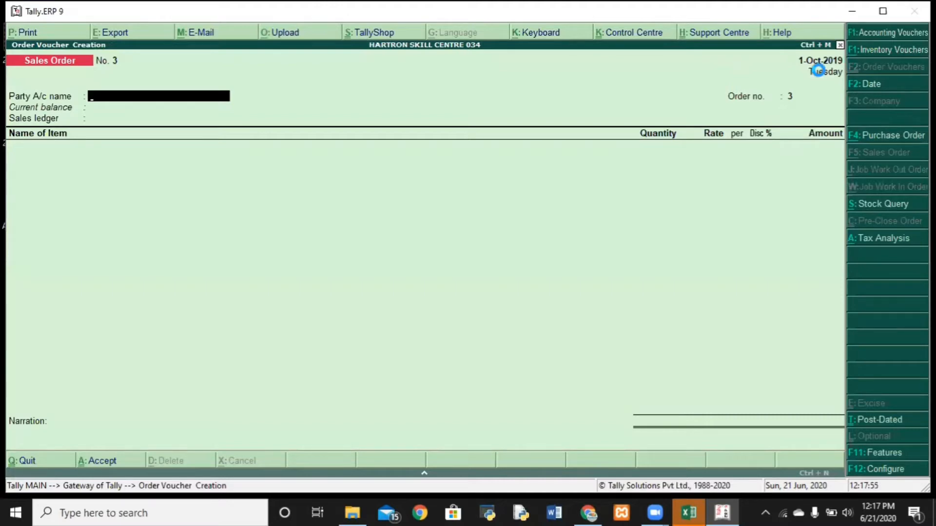
- Create a new ledger for the sales order's party account and enter the customer's name followed by "(Dr)"
key(alt+c)
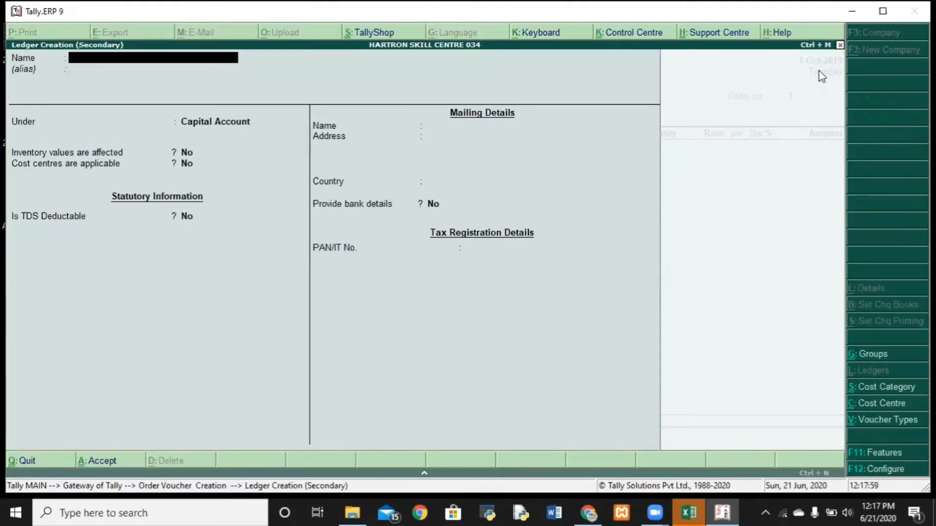
text(U)
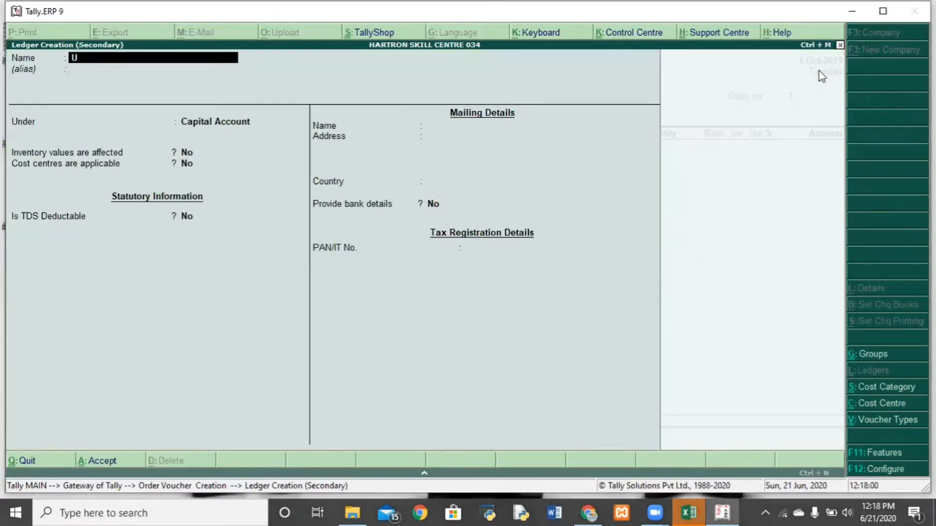
text(ma (d)
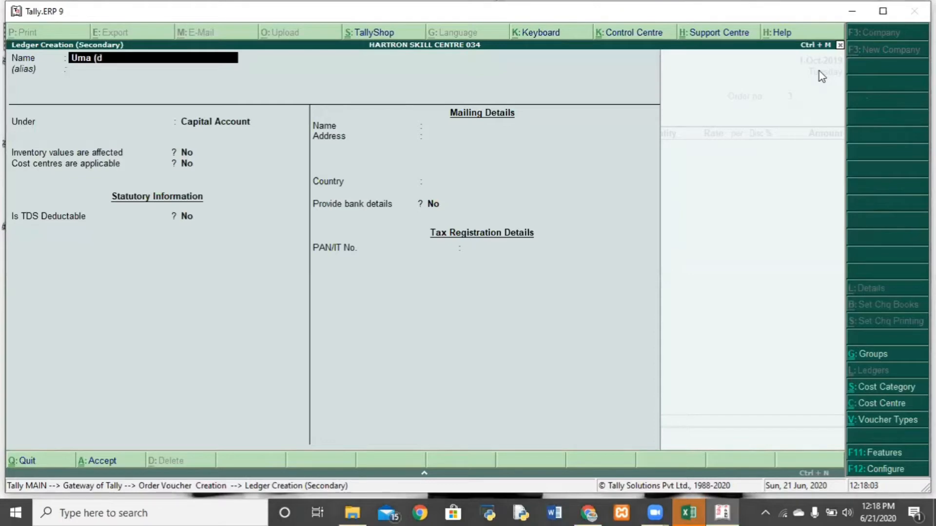
text(r))
key(Return)
key(Return)
- Place the new customer ledger under the Sundry Debtors group
text(D)
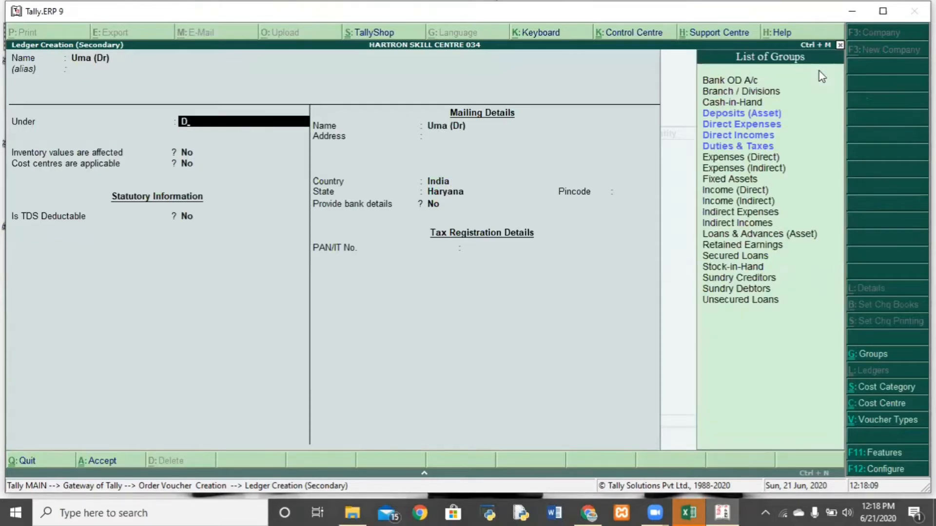
key(BackSpace)
text(Sun)
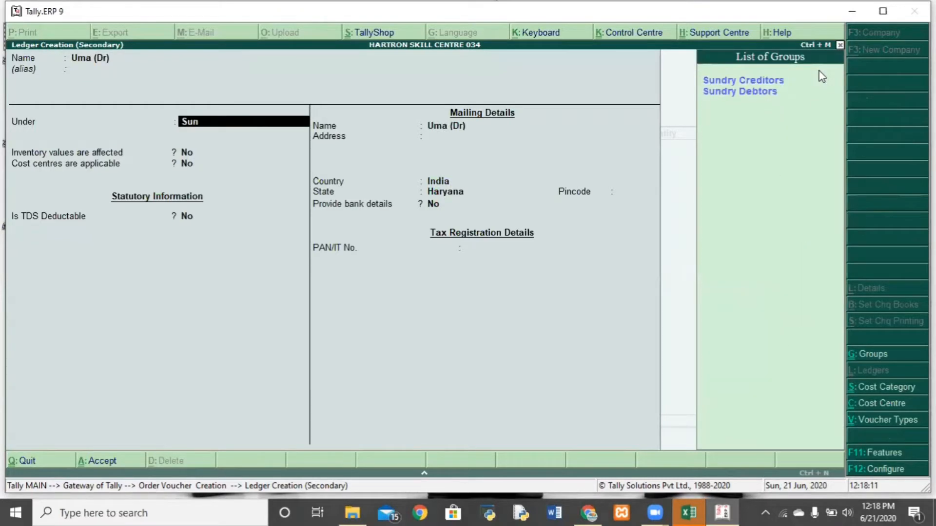
key(Down)
key(Return)
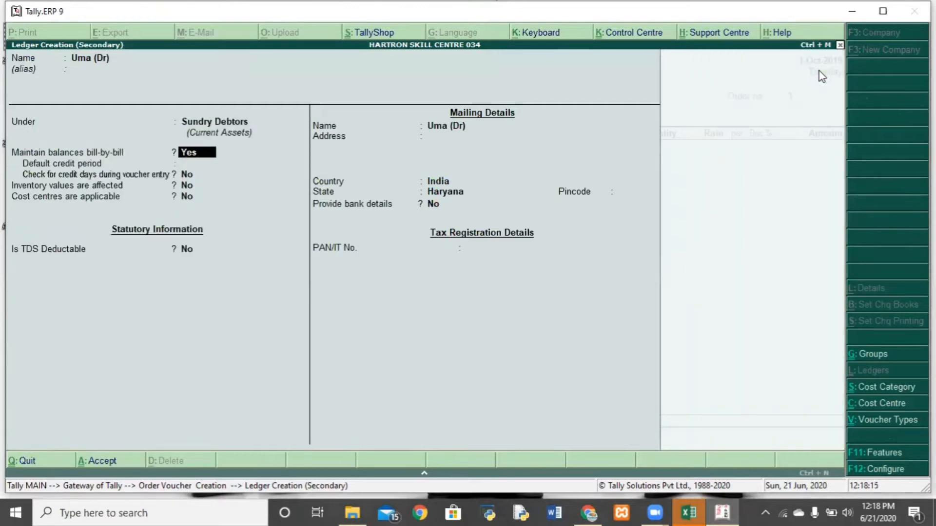
- Keep the default values for the customer ledger's remaining billing, mailing and tax fields, and save the ledger
key(Return)
key(Return)
key(Return)
key(Return)
key(Return)
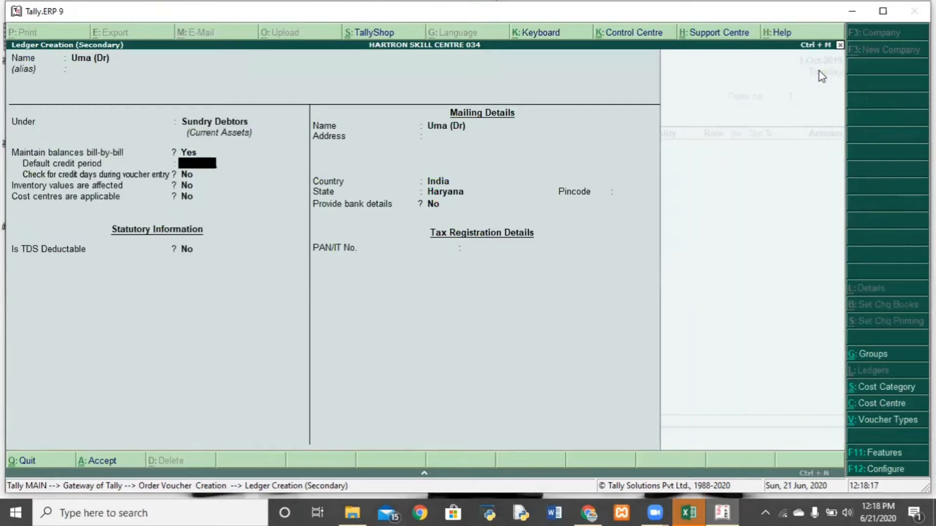
key(Return)
key(Return)
key(Return)
key(Return)
key(Return)
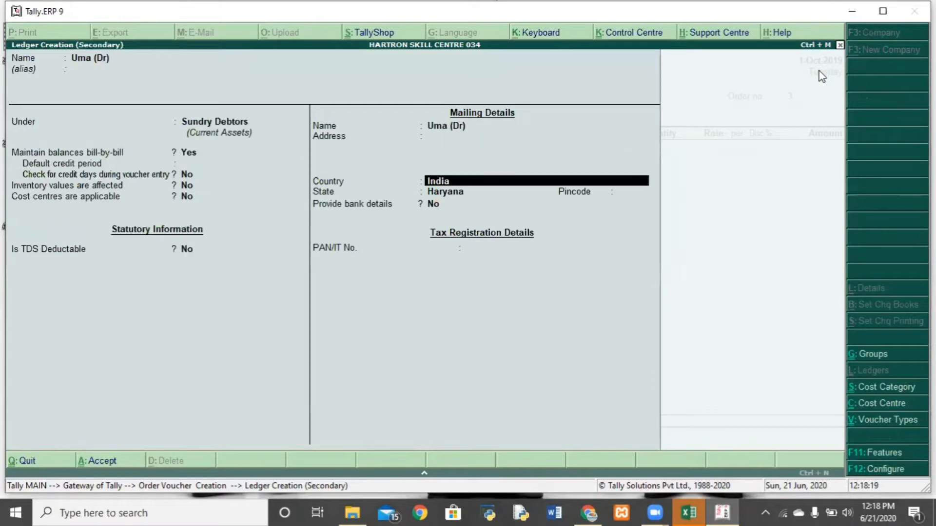
key(Return)
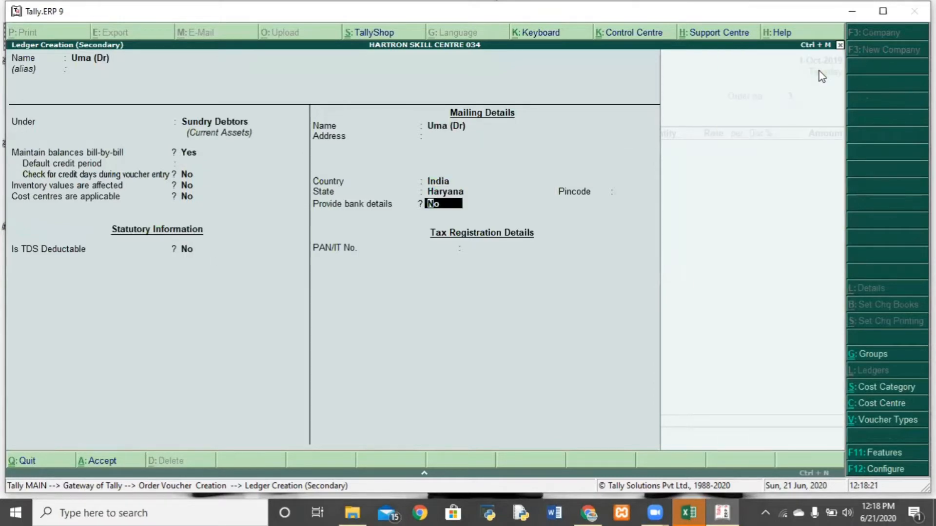
key(Return)
key(Return)
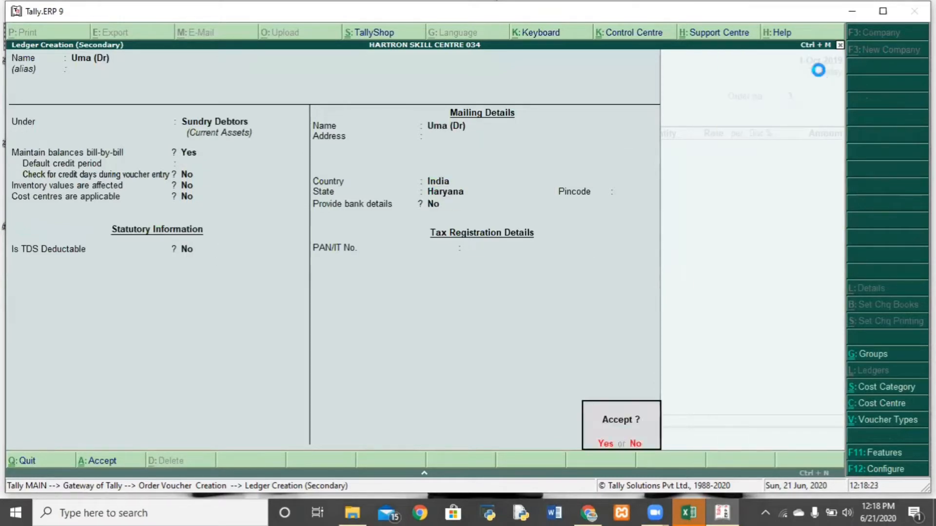
key(Return)
- Accept the buyer's party details for the sales order with Haryana as the state and the order and despatch details blank
key(Return)
key(Return)
key(Return)
key(Return)
key(Return)
key(Return)
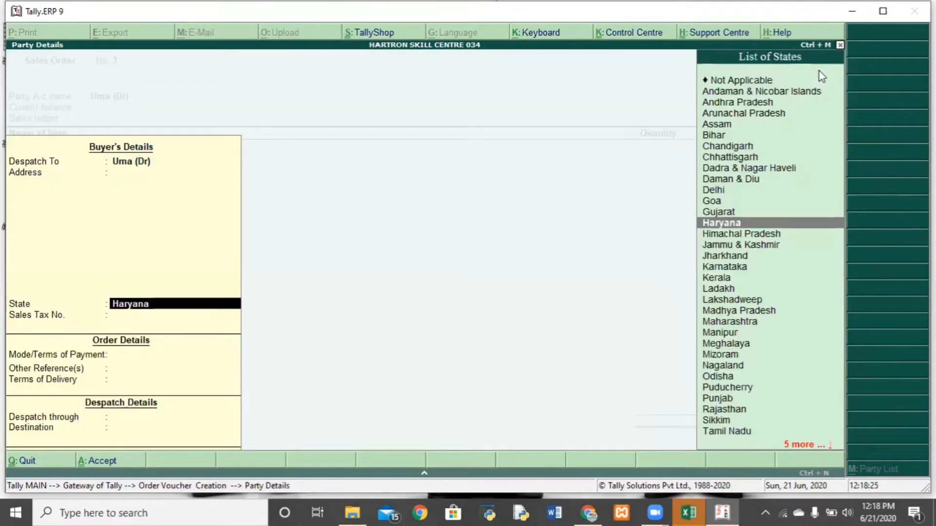
key(Return)
key(Return)
key(Return)
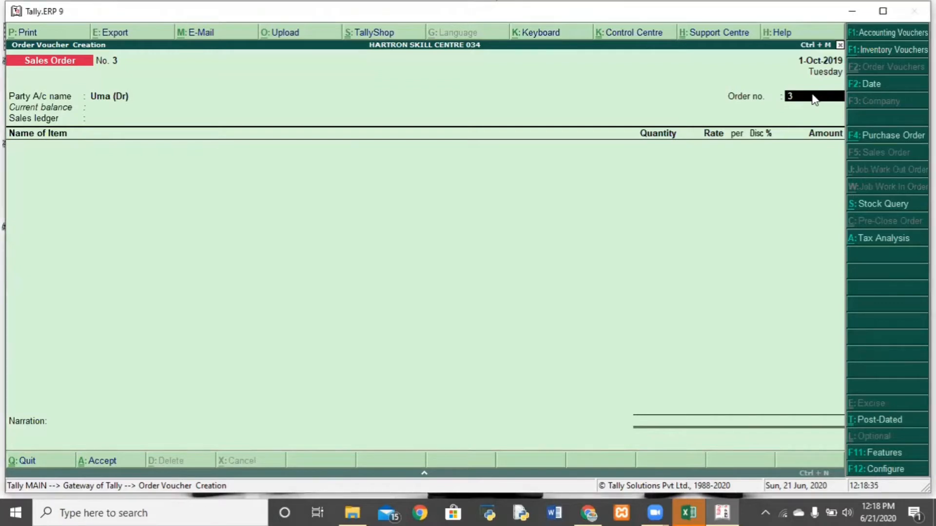
key(Return)
key(Return)
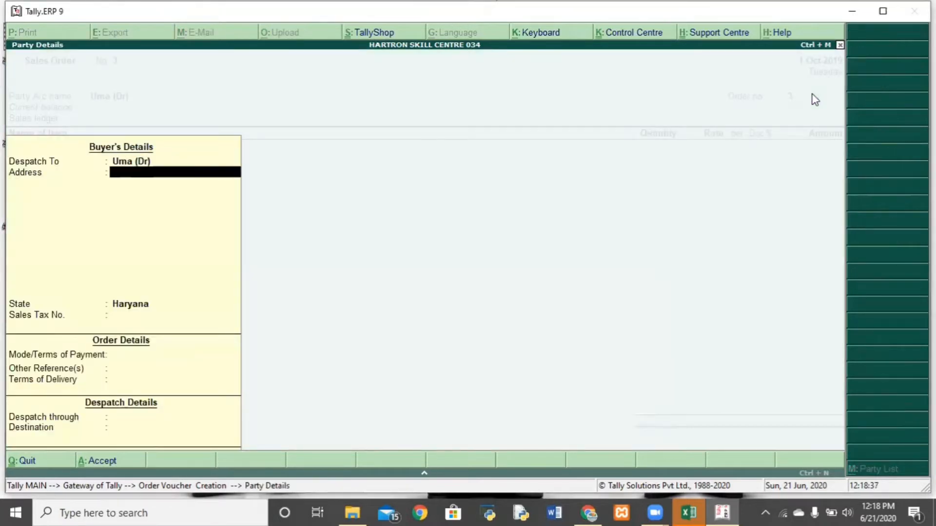
key(ctrl+a)
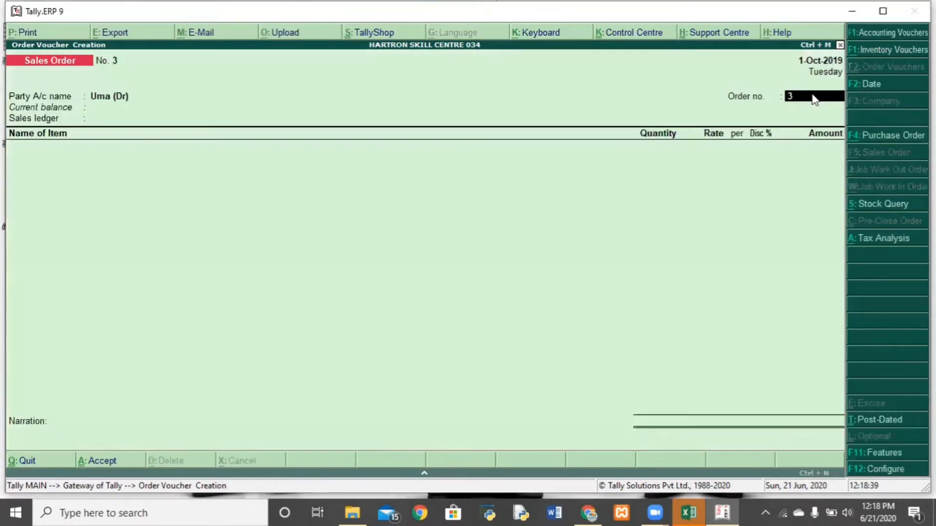
- Replace the default order number with the custom order number and select Sales as the sales ledger
text(a)
text(/)
text(u/)
text(ord)
text(/)
text(3)
key(Return)
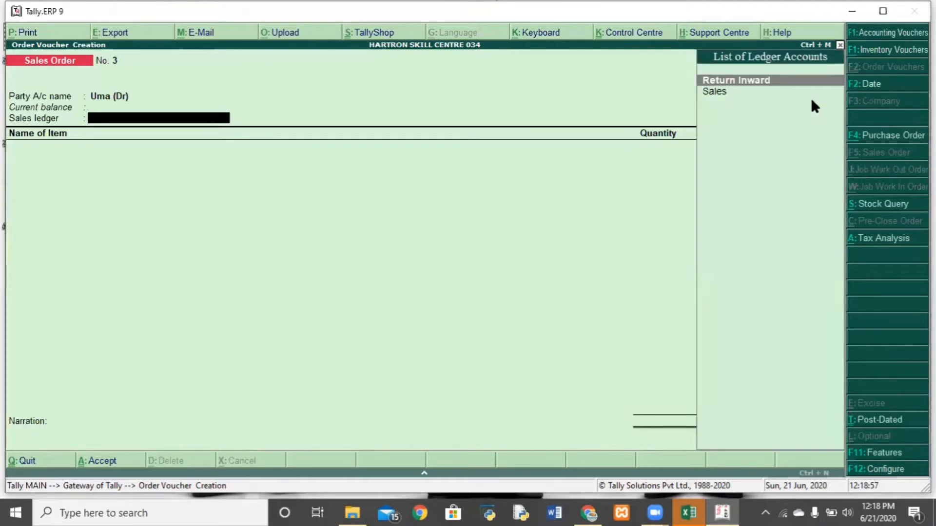
key(Down)
key(Return)
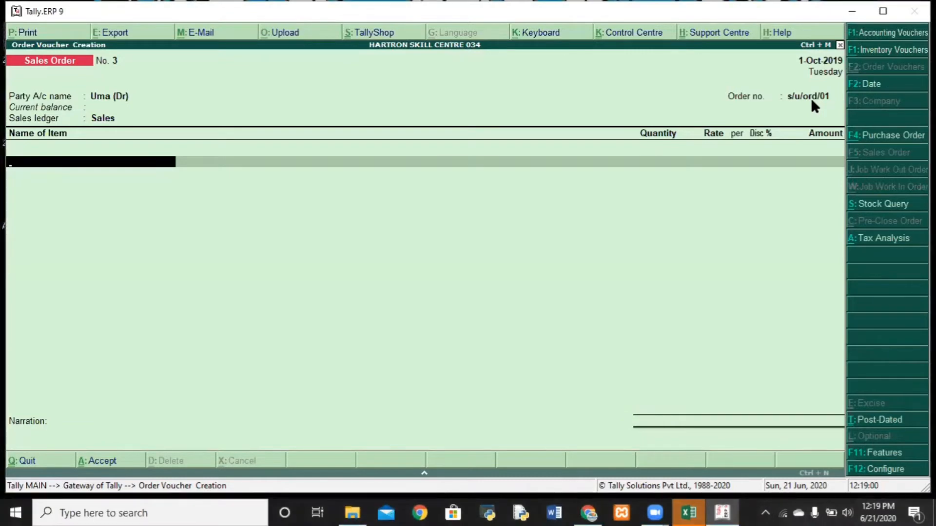
- Add the stock item Computer to the sales order with a due date of 1-Oct-2019
text(C)
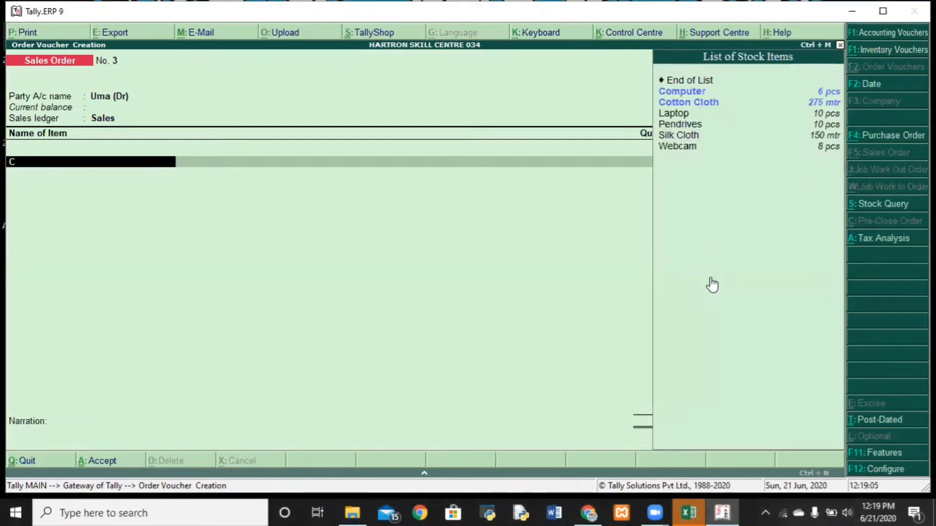
key(Down)
key(Down)
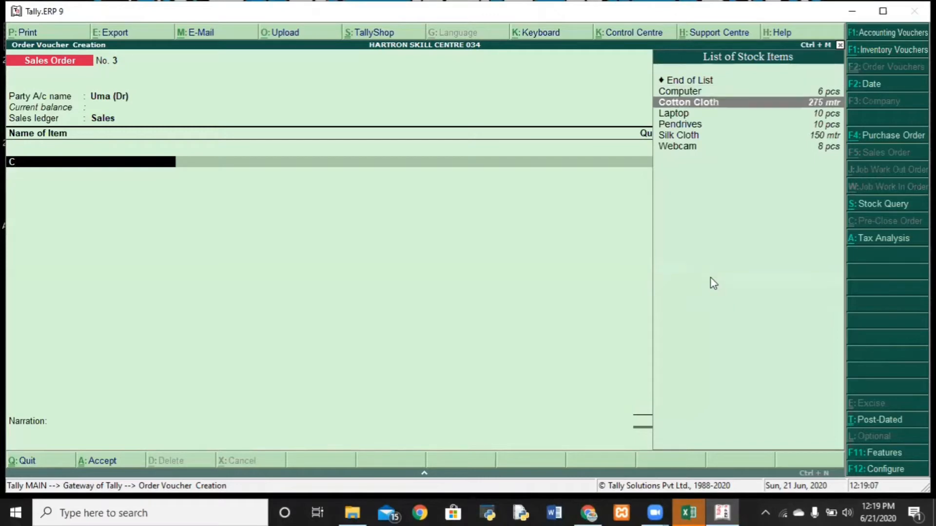
key(Up)
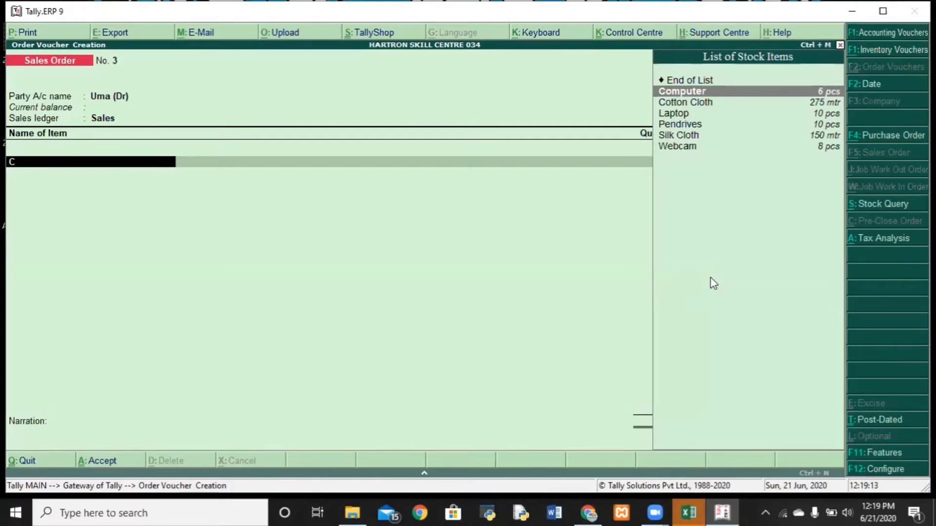
key(Return)
key(Return)
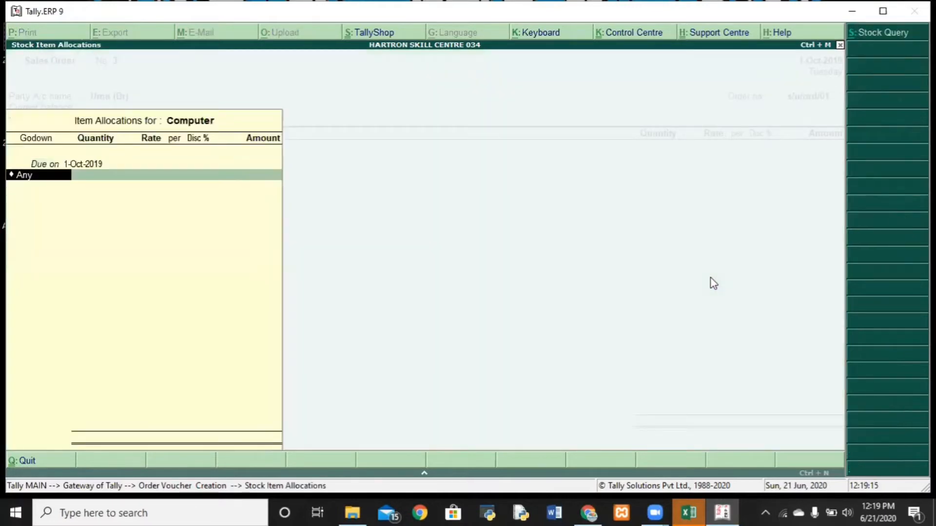
- Set the godown for the Computer allocation to Punjab
text(1)
key(BackSpace)
key(BackSpace)
key(BackSpace)
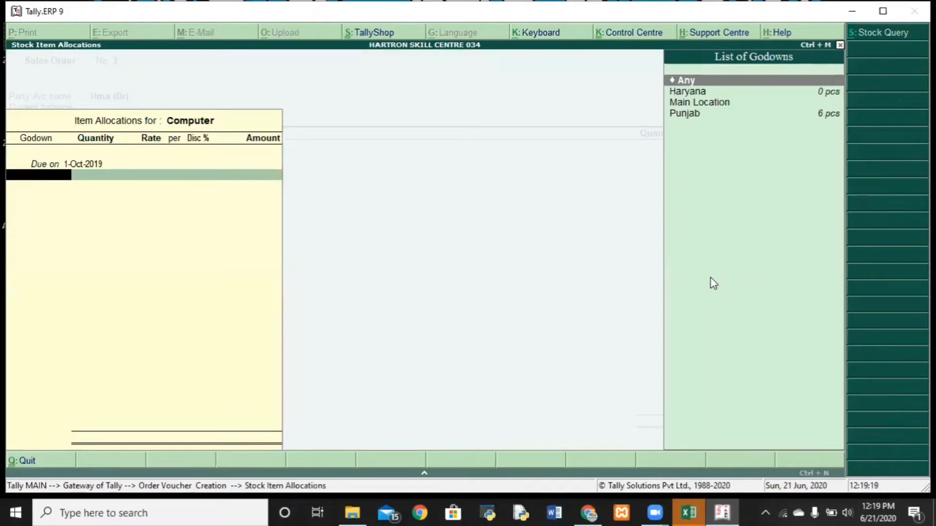
key(Down)
key(Down)
key(Down)
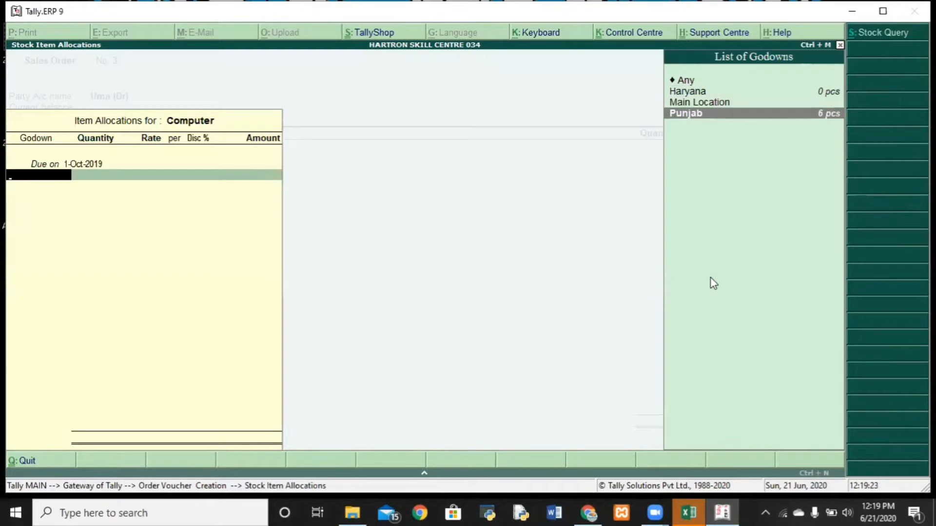
key(Return)
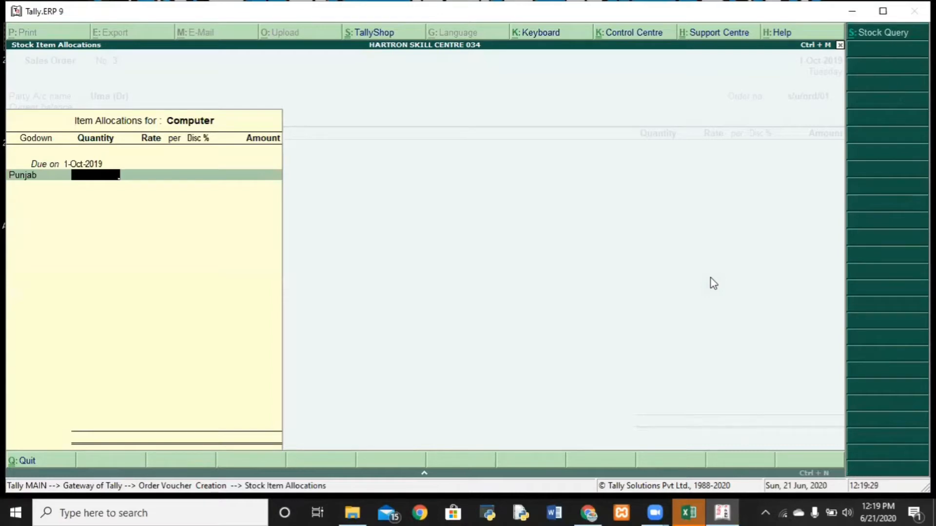
- Enter a quantity of 5 pcs for the Computer allocation, clear its rate and finish the line
text(5)
key(Return)
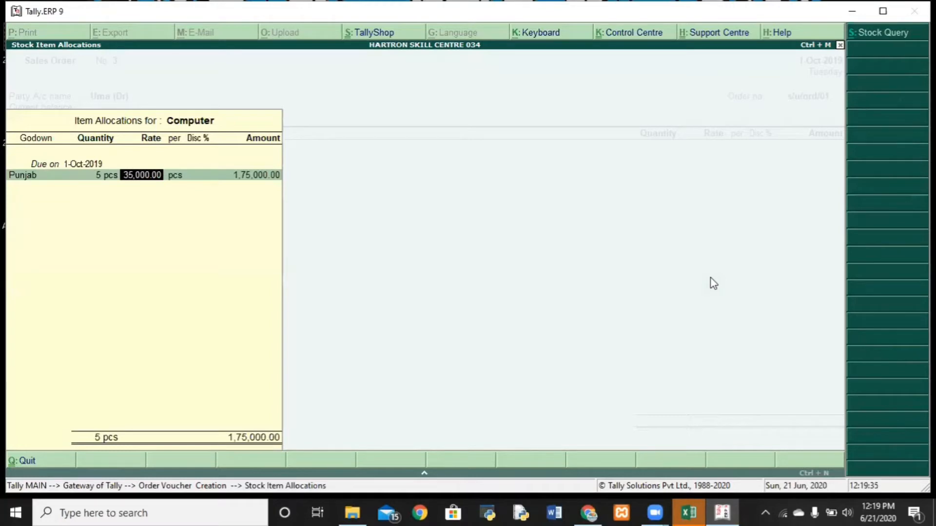
key(BackSpace)
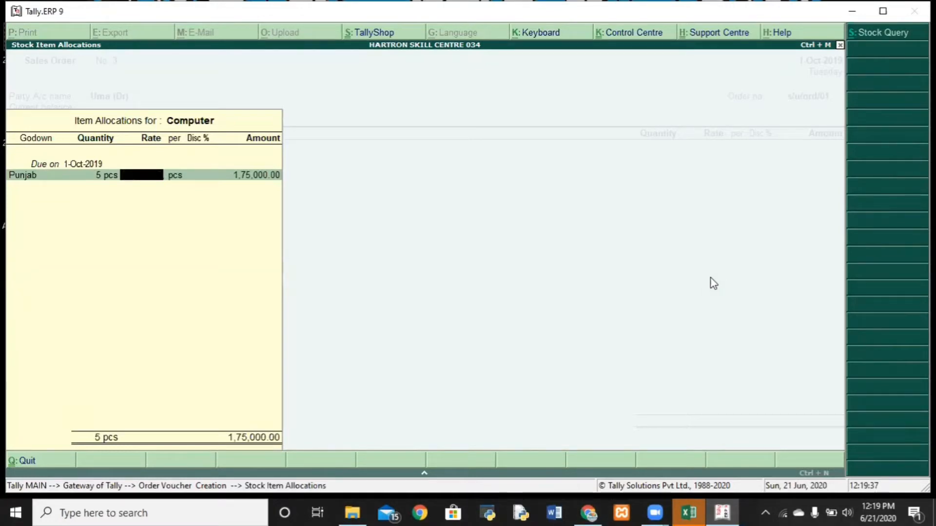
key(Return)
key(Return)
key(Return)
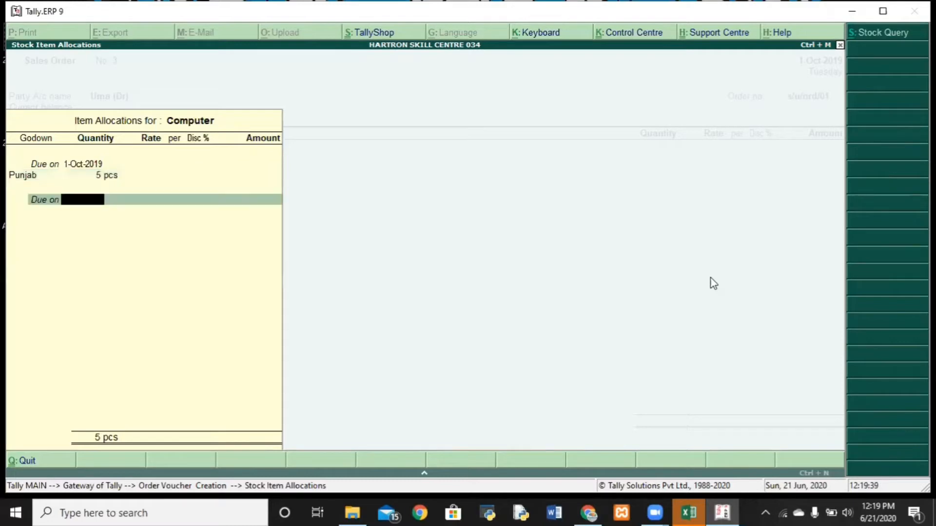
- Close the Computer allocation and add Laptop as the next stock item on the sales order
key(Return)
key(Return)
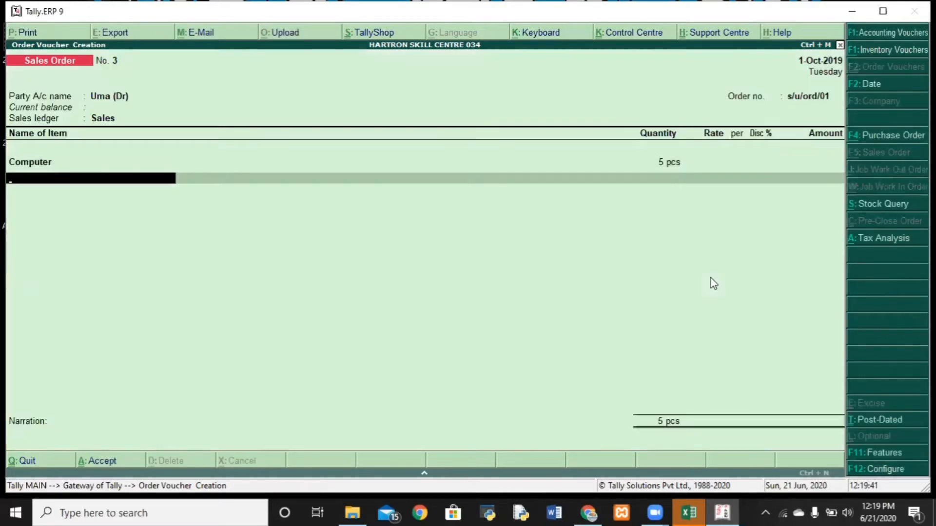
text(L)
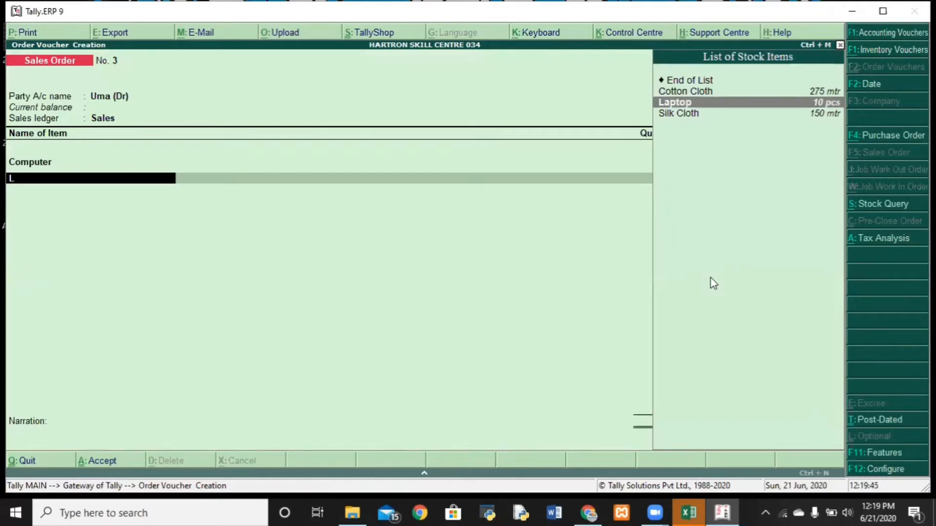
key(Return)
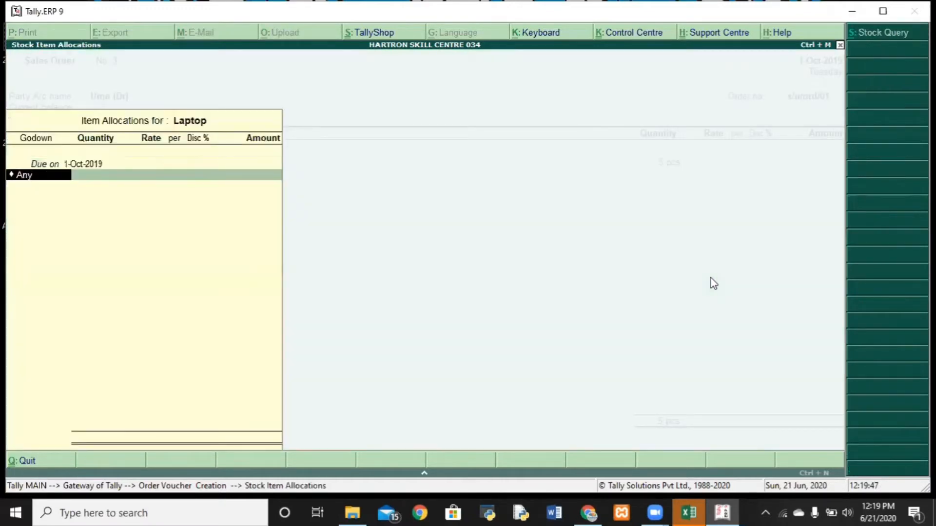
- Set the godown for the Laptop allocation to Punjab
text(P)
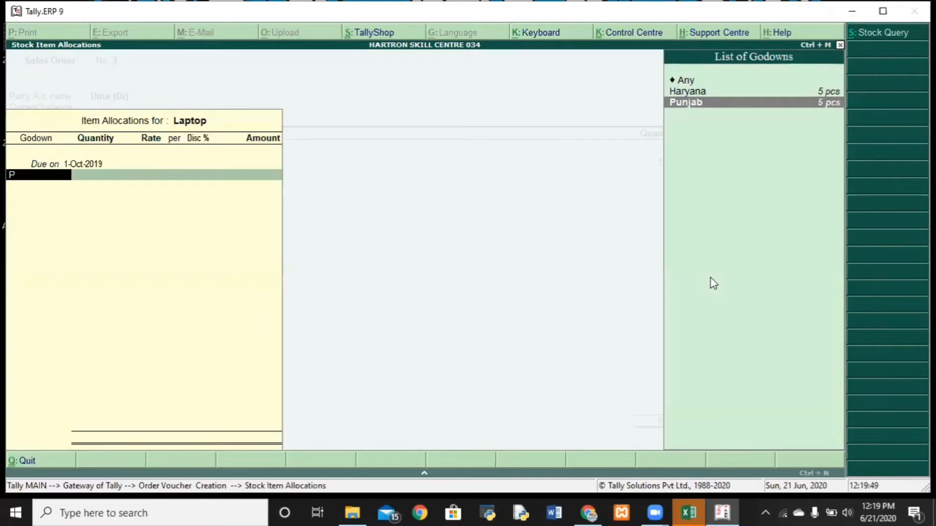
key(Up)
key(Down)
key(Up)
key(Down)
key(Return)
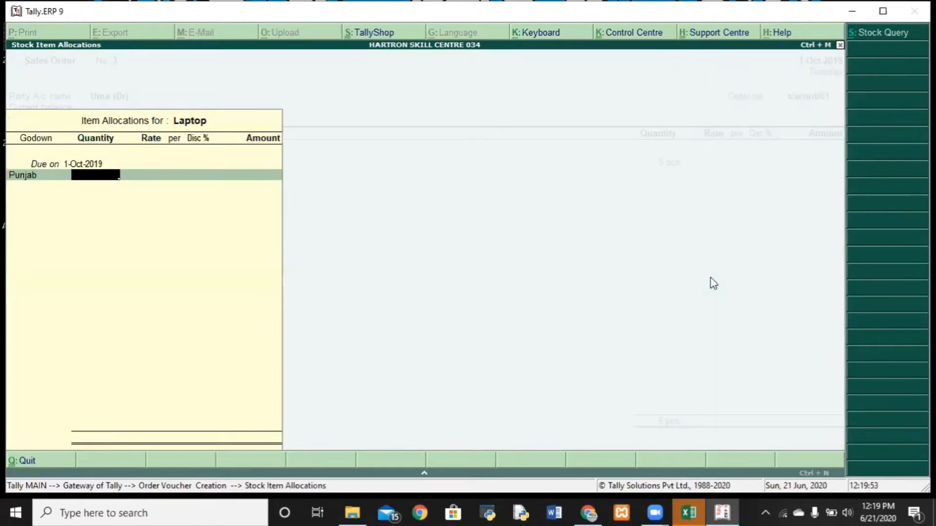
- Enter a quantity of 5 pcs at rate 0 for the Laptop allocation and finish the item line
text(5)
key(Return)
text(0)
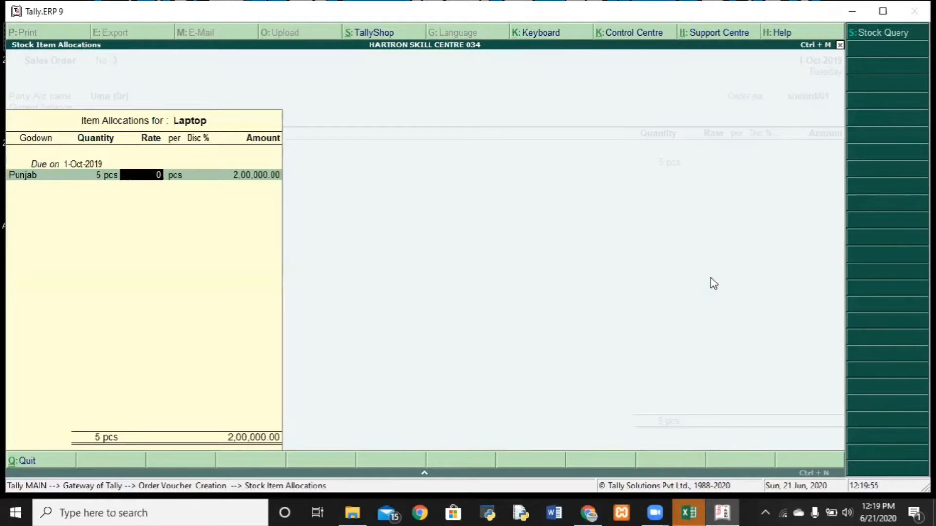
key(Return)
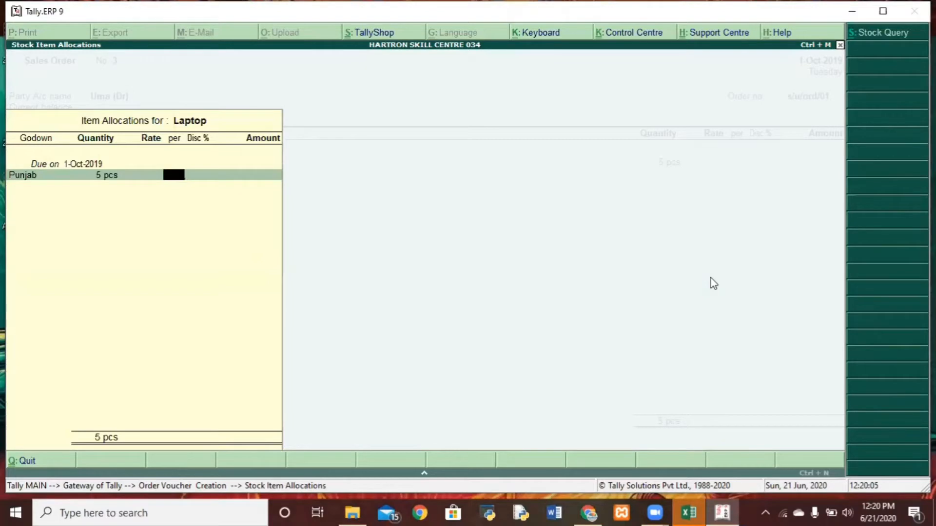
key(Return)
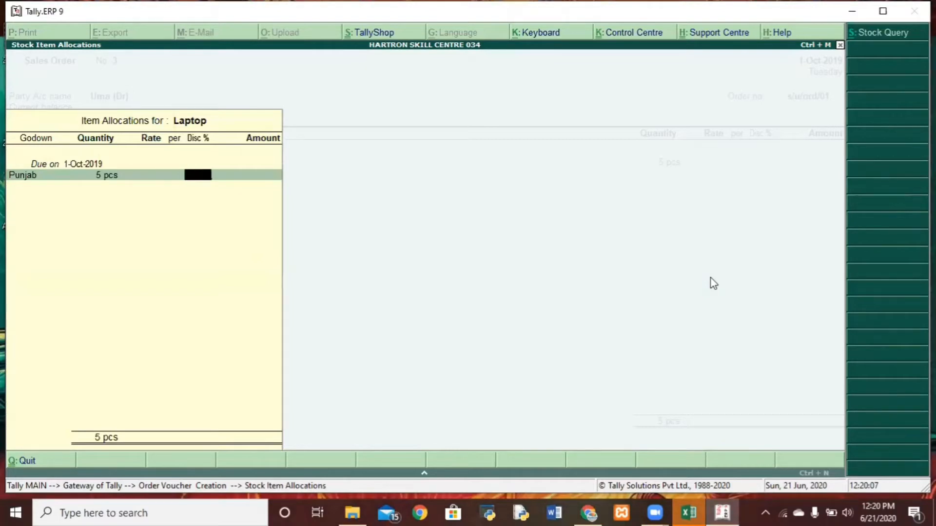
key(Return)
key(Return)
key(Return)
key(Return)
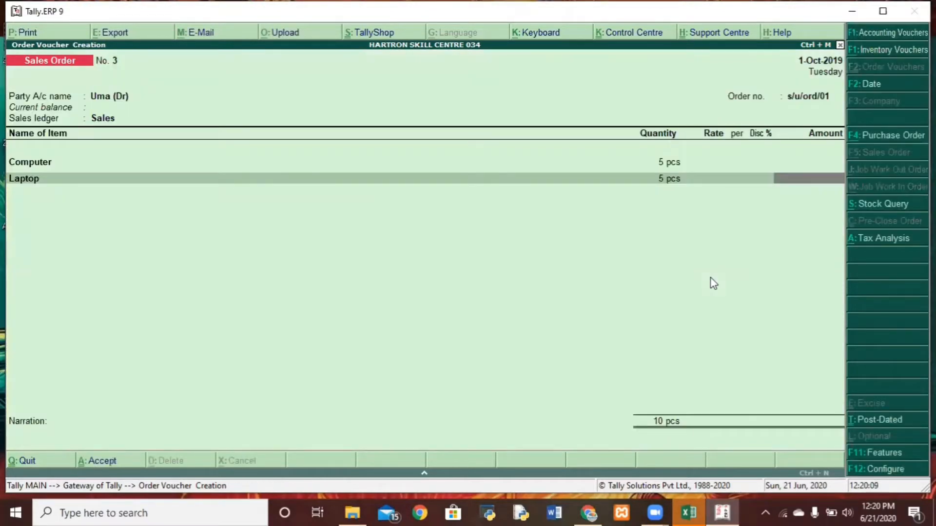
- End the item list, leave the narration blank and accept the sales order
key(Return)
key(Return)
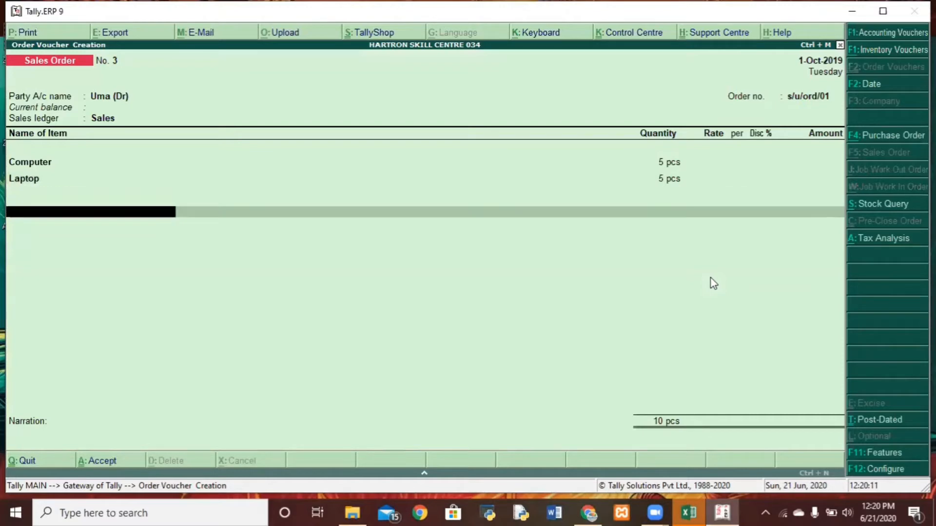
key(Return)
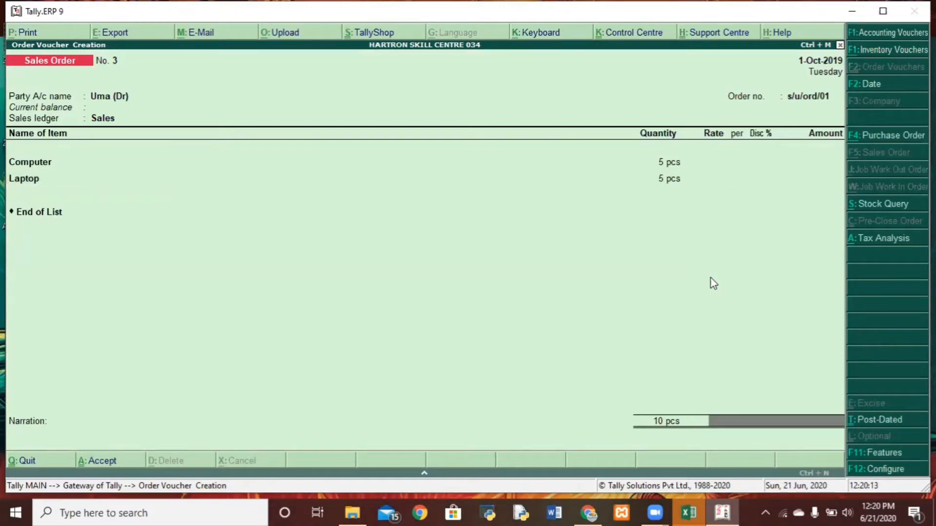
key(Return)
key(Return)
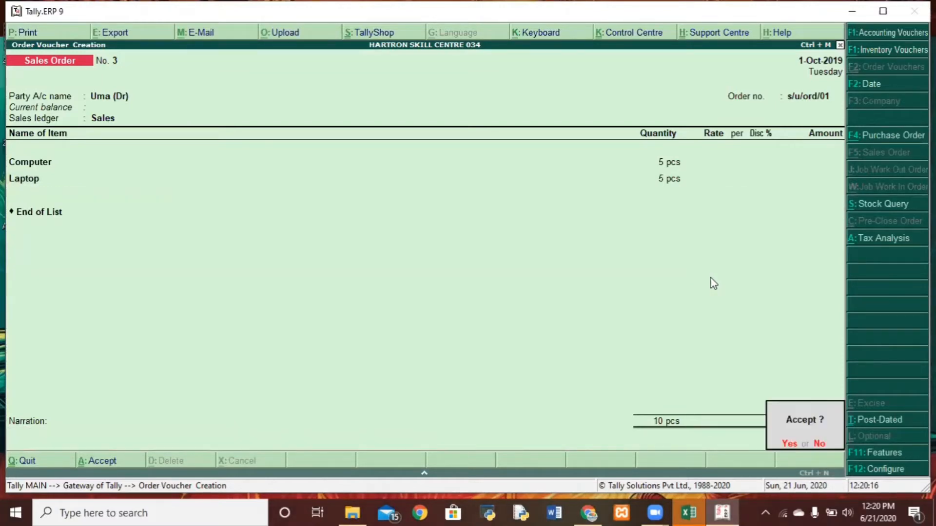
key(Return)
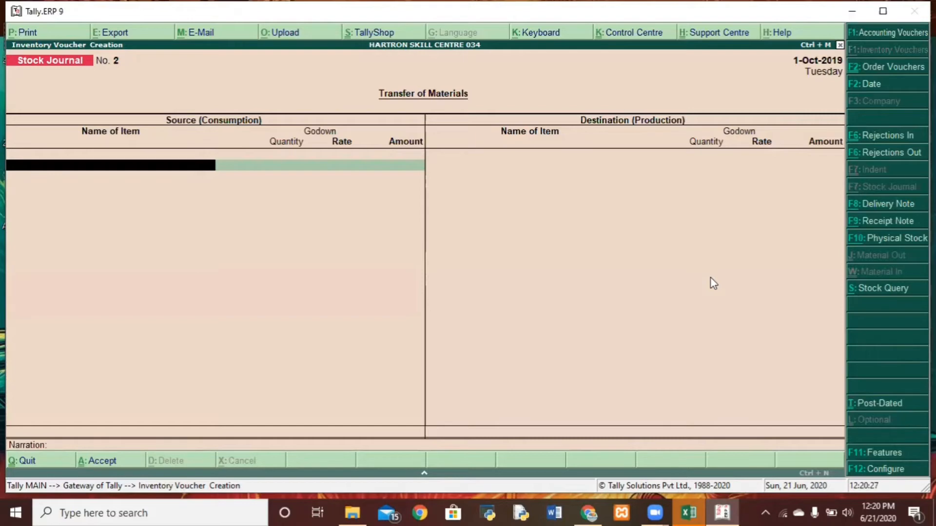
- Start a delivery note with reference number s/de/u/02 and select the customer's ledger as the party account
key(F8)
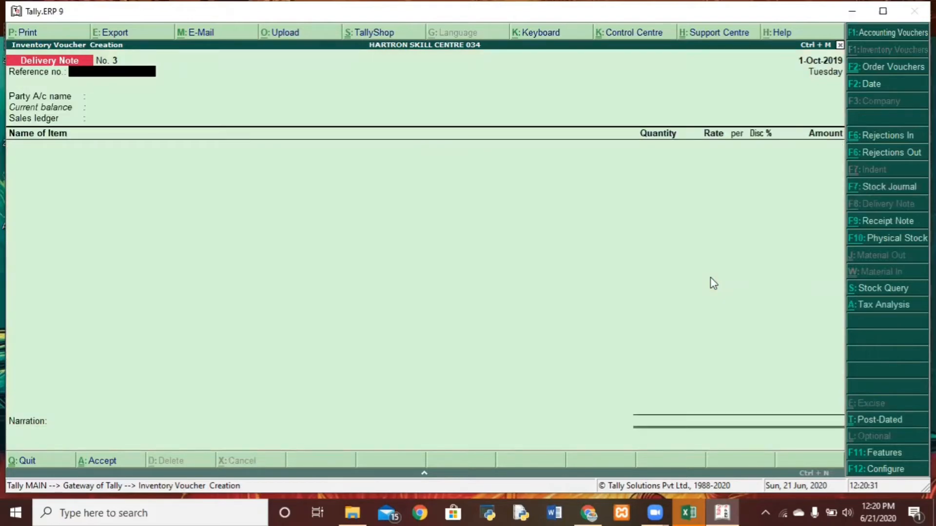
text(s/de/u/02)
key(Return)
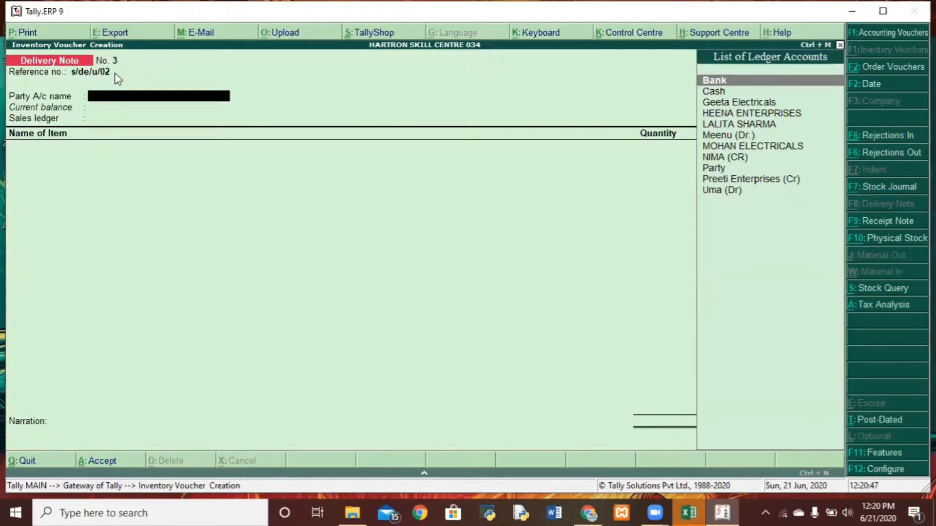
text(U)
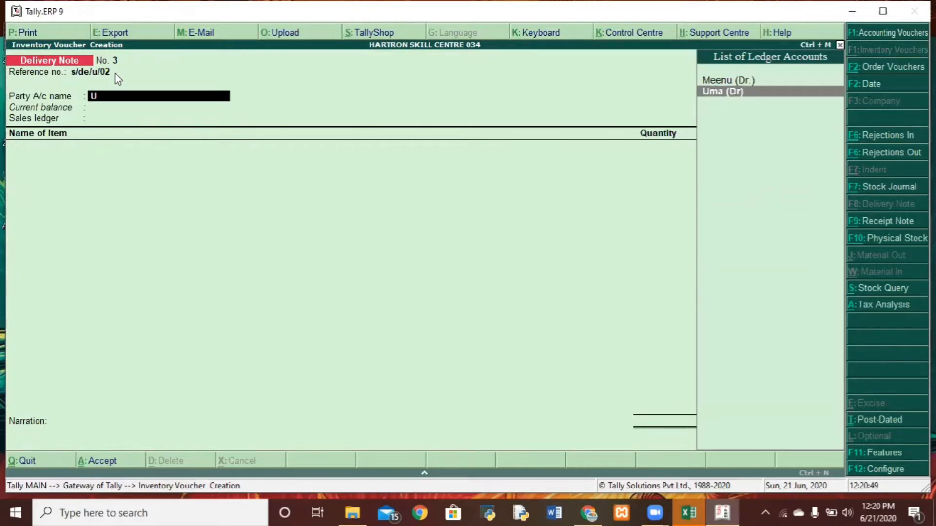
key(Return)
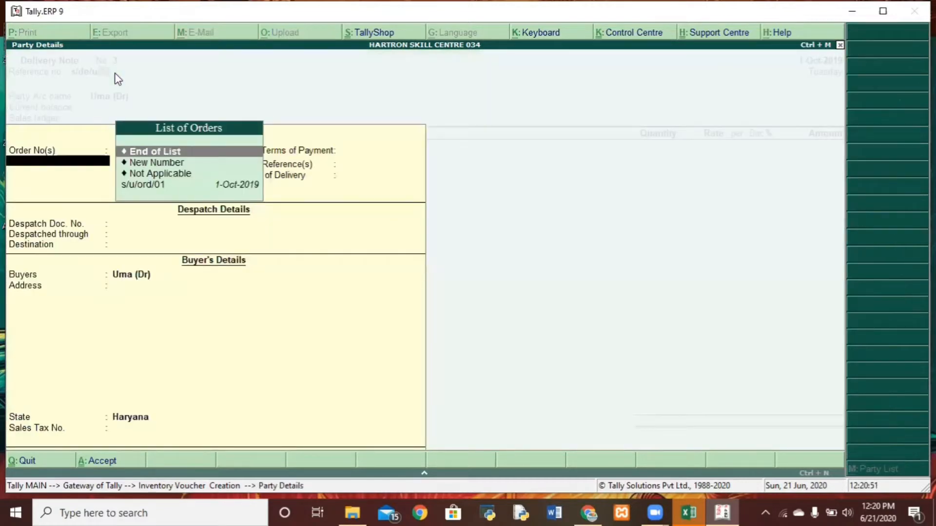
- Link the delivery note to the customer's existing order dated 1-Oct-2019
key(Down)
key(Down)
key(Down)
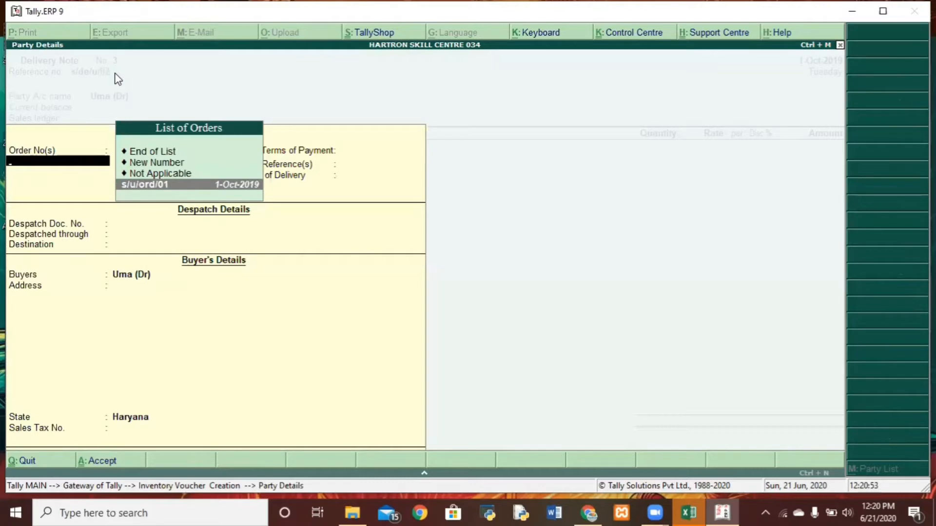
key(Return)
key(Return)
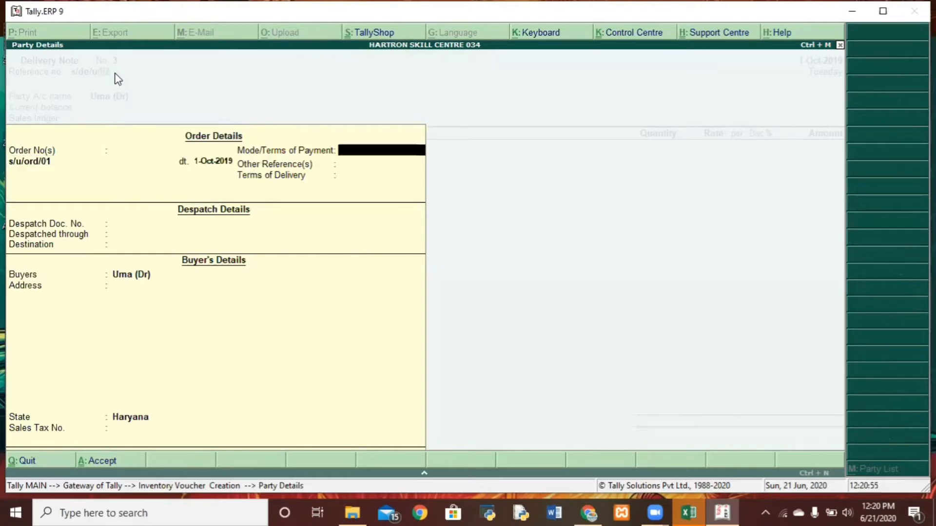
- Leave the payment, delivery and despatch fields blank and accept the party details
key(Return)
key(Return)
key(Return)
key(Return)
key(Return)
key(Return)
key(Return)
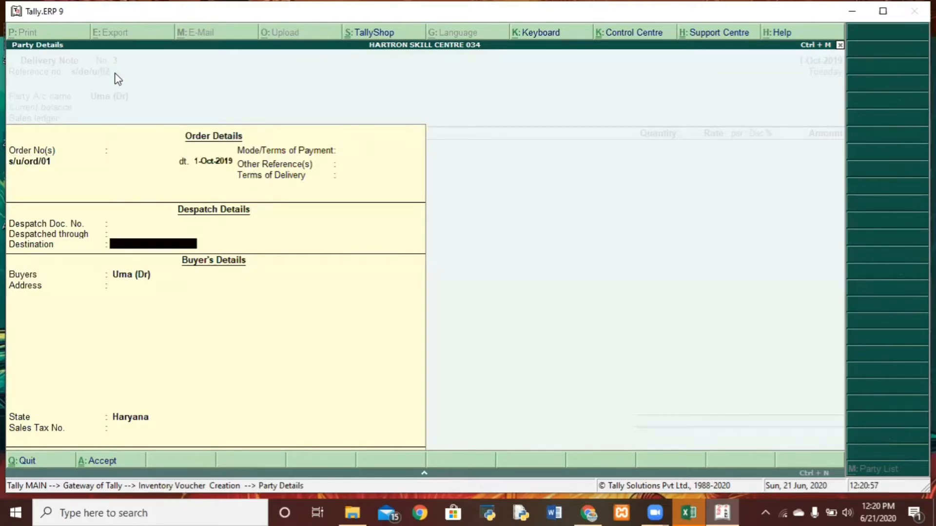
key(Return)
key(Return)
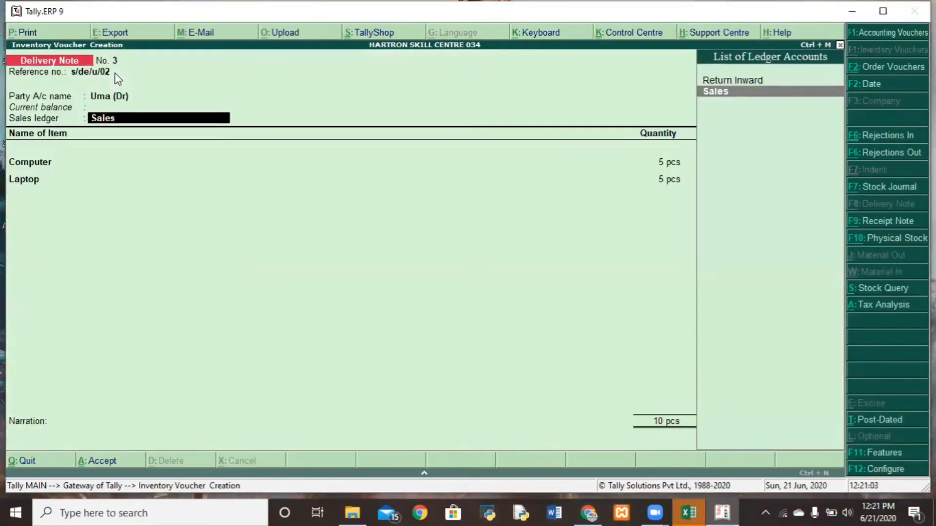
- Keep Sales as the sales ledger and confirm the Computer allocation of 5 pcs from the Punjab godown
key(Return)
key(Return)
key(Return)
key(Return)
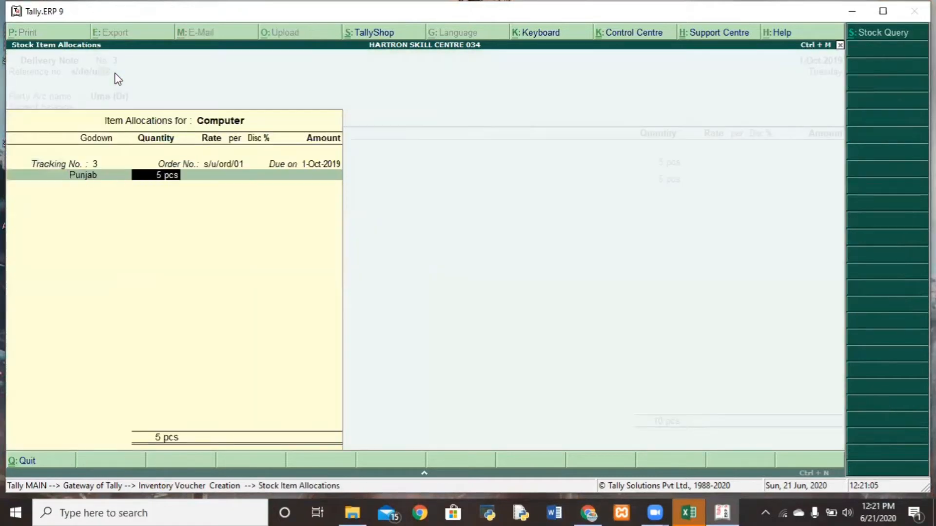
key(Return)
key(Return)
key(Return)
key(Return)
key(Return)
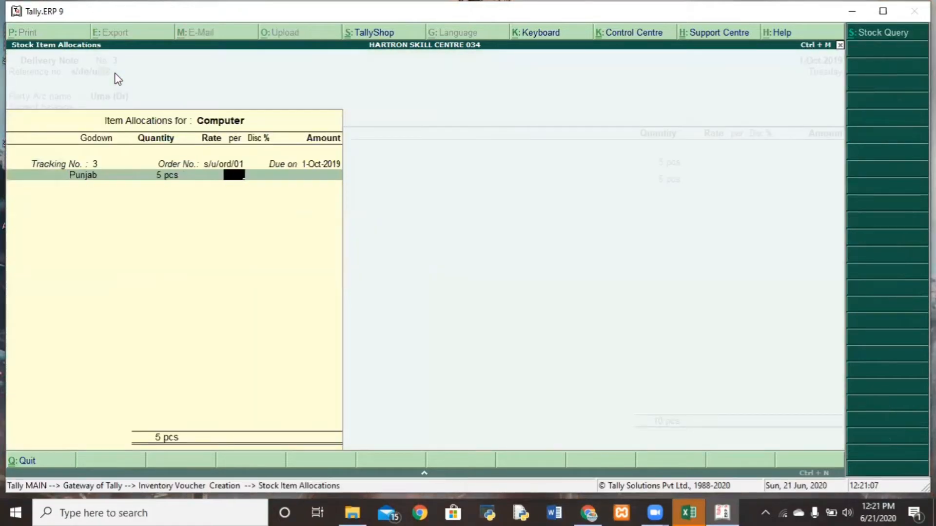
key(Return)
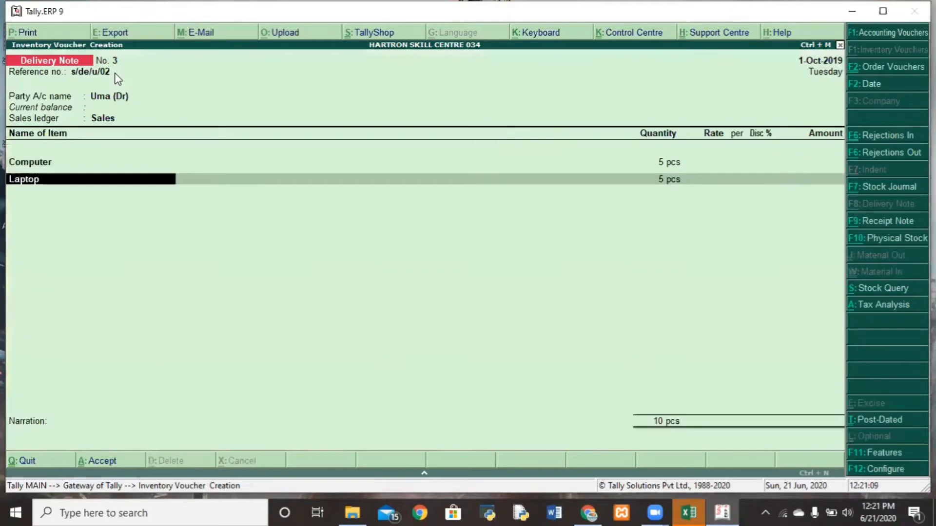
- Confirm the delivery note's Laptop allocation of 5 pcs from the Punjab godown without a rate
key(Return)
key(Return)
key(Return)
key(Return)
key(Return)
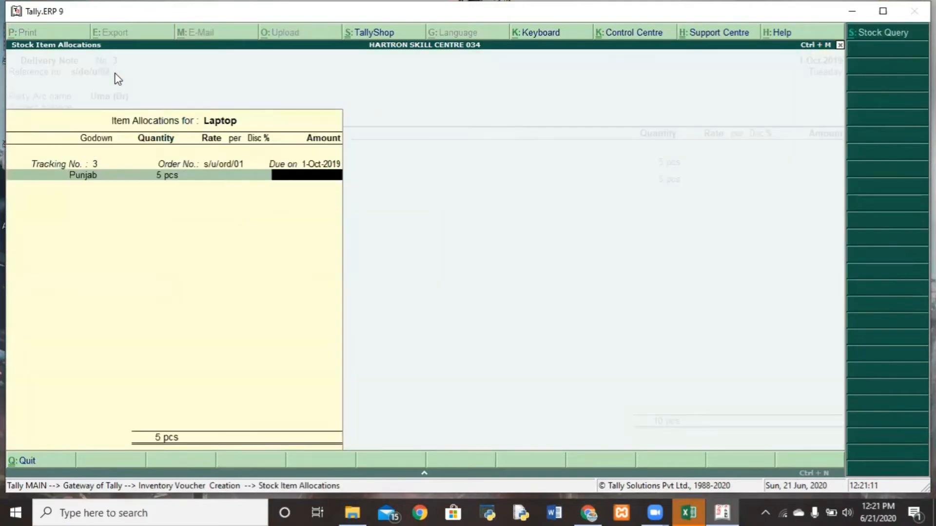
key(Return)
key(Return)
key(Return)
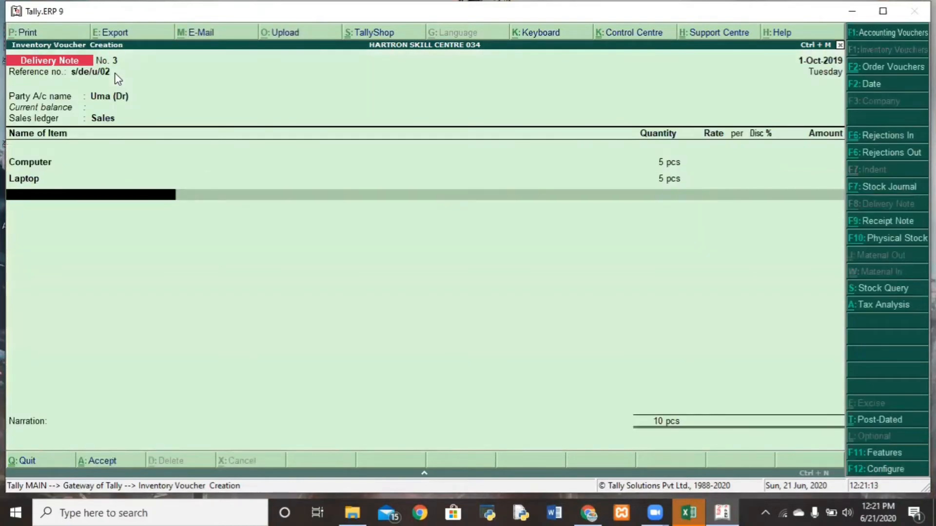
- End the item list, leave the narration blank and accept the delivery note
key(Return)
key(Return)
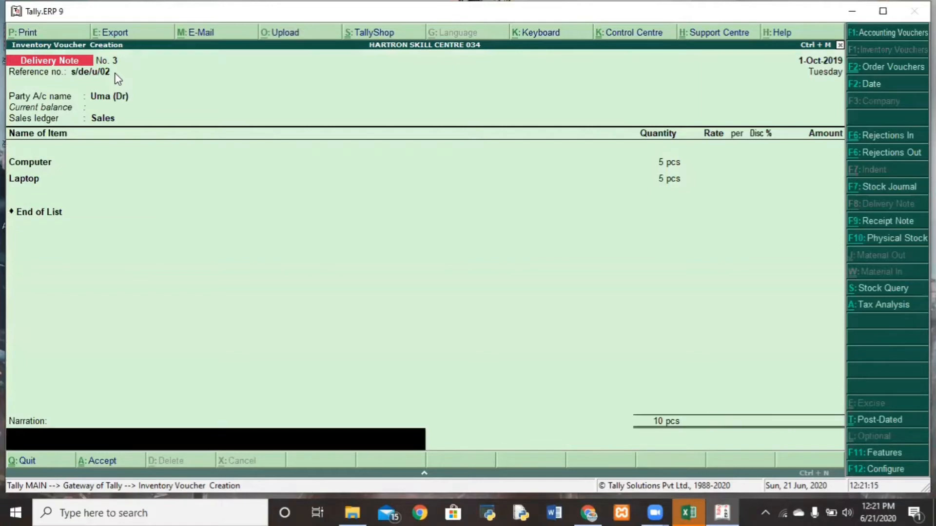
key(Return)
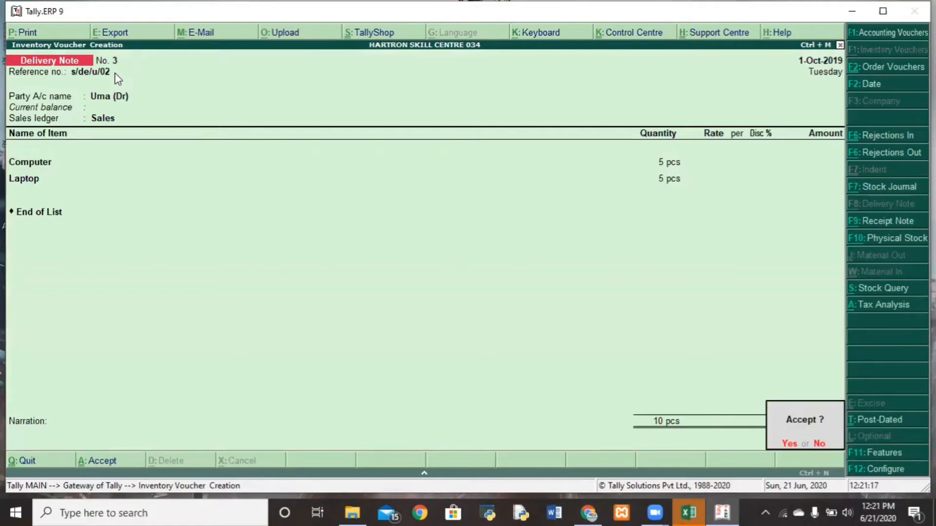
key(Return)
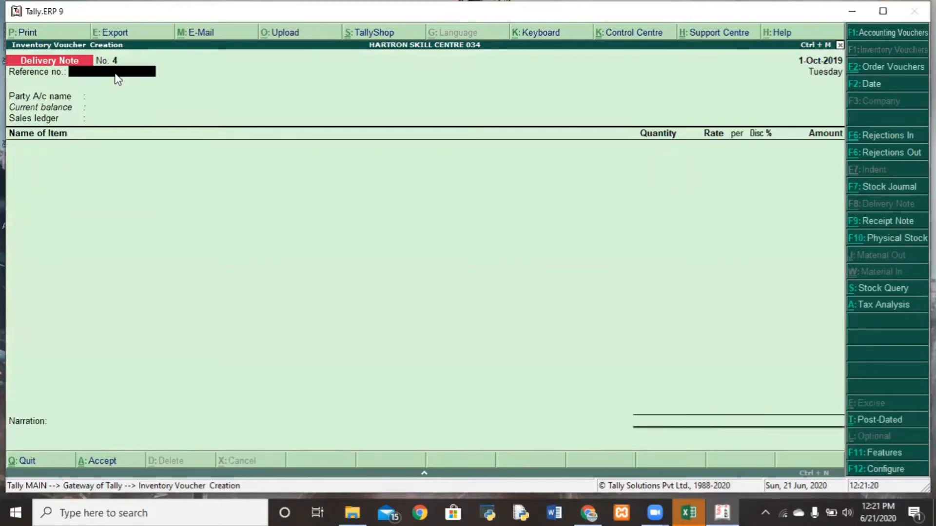
- Switch to a Rejections In voucher and select the customer's ledger as the ledger account
key(Return)
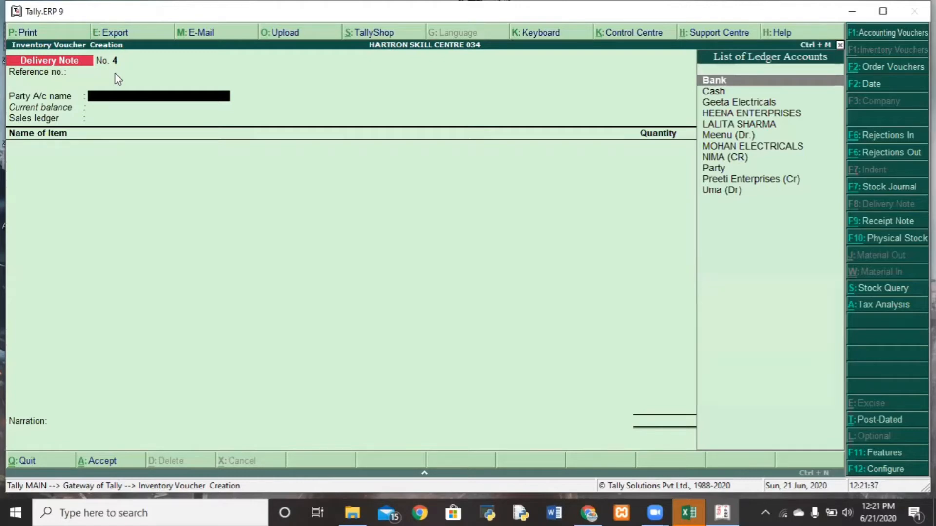
key(ctrl+F6)
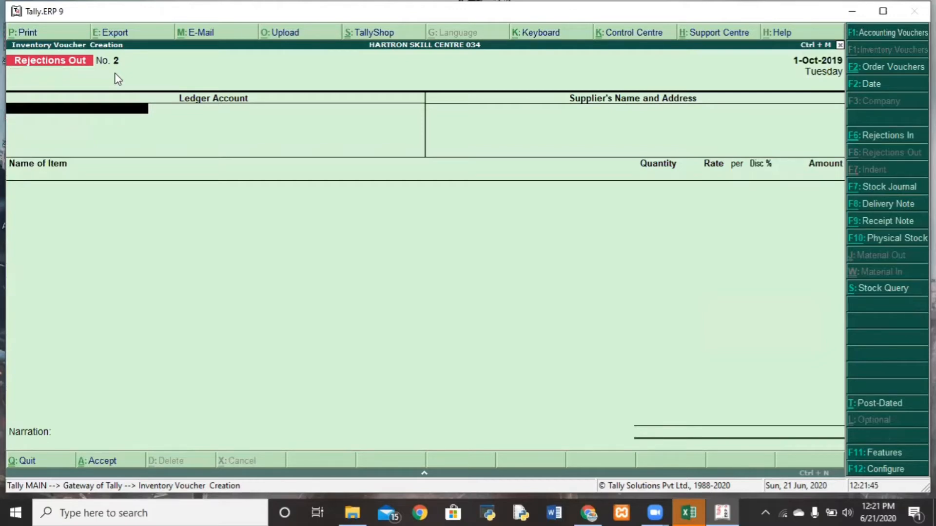
key(ctrl+F6)
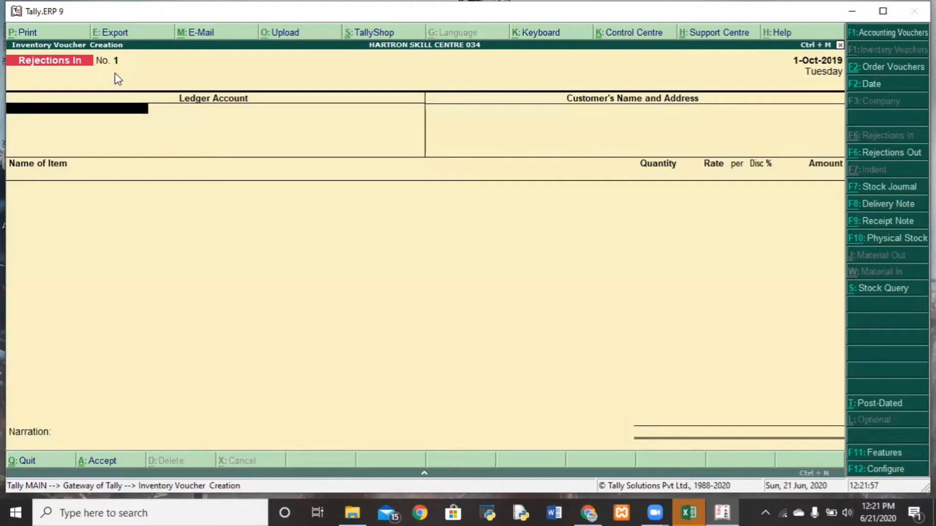
text(U)
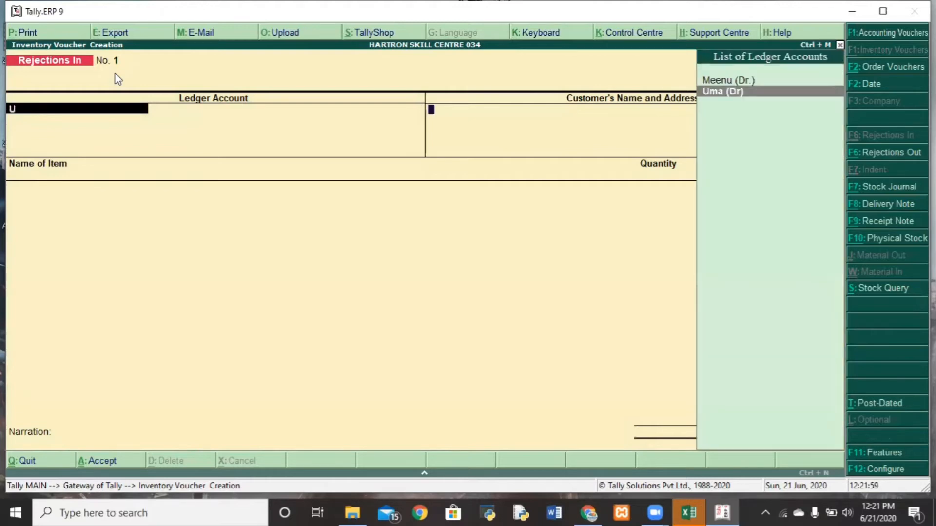
key(Return)
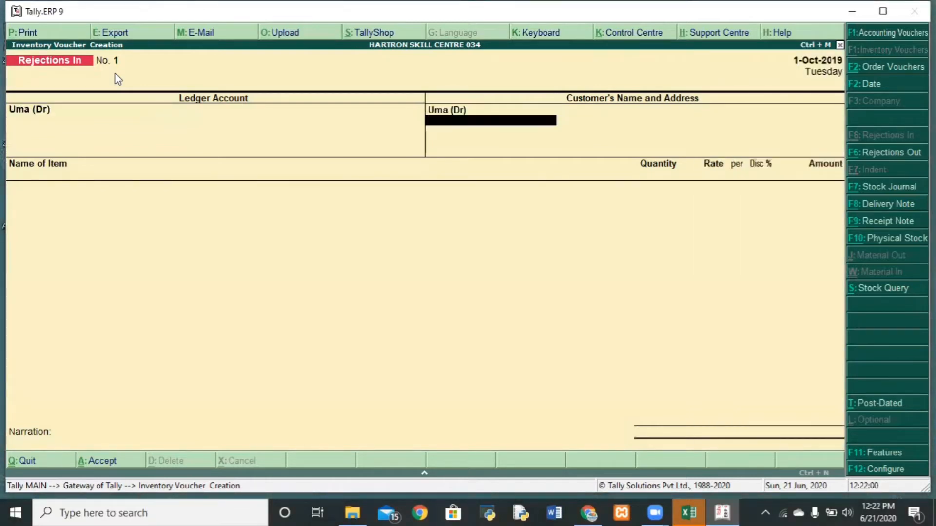
- Leave the customer's address blank and select Computer as the first item in the Rejections In voucher
key(Return)
text(C)
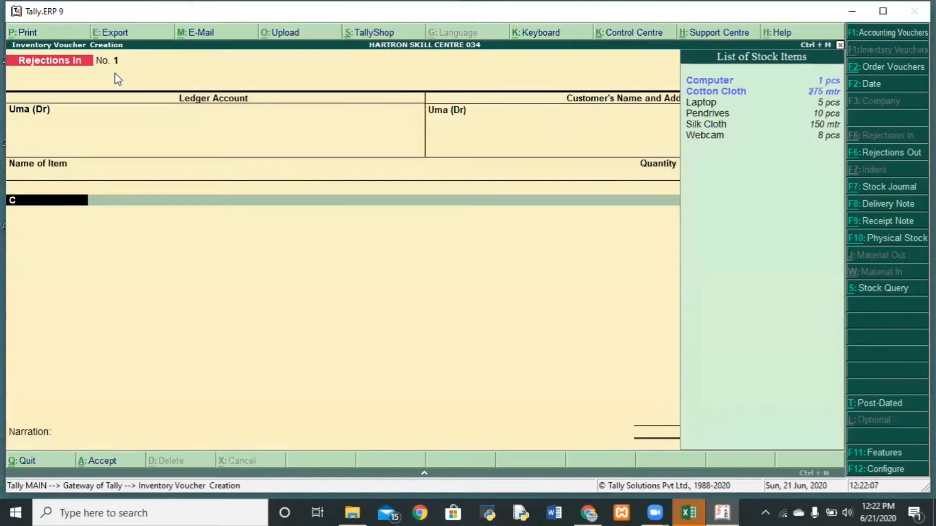
key(Down)
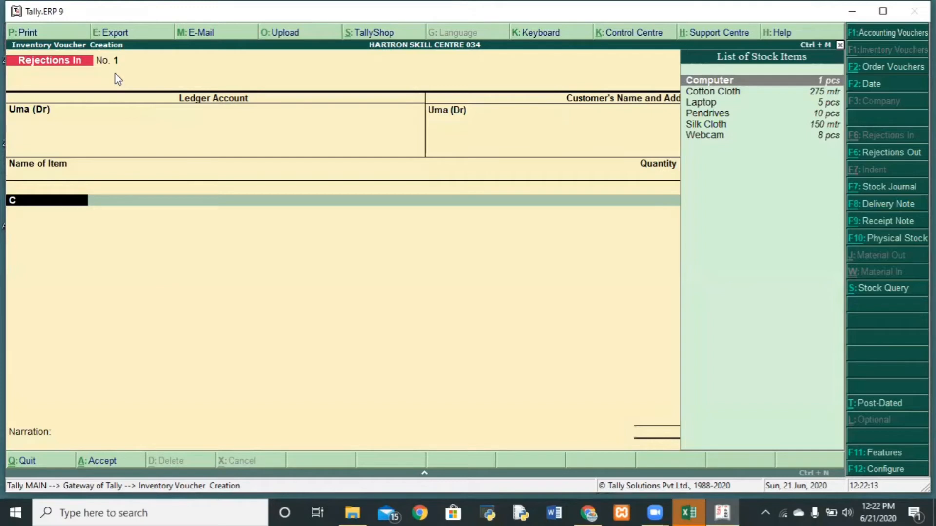
key(Down)
key(Down)
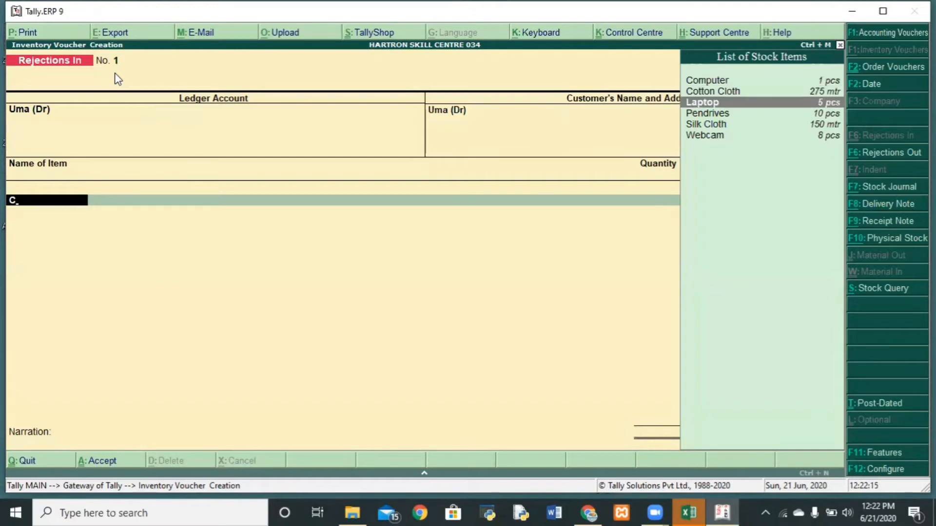
key(Up)
key(Up)
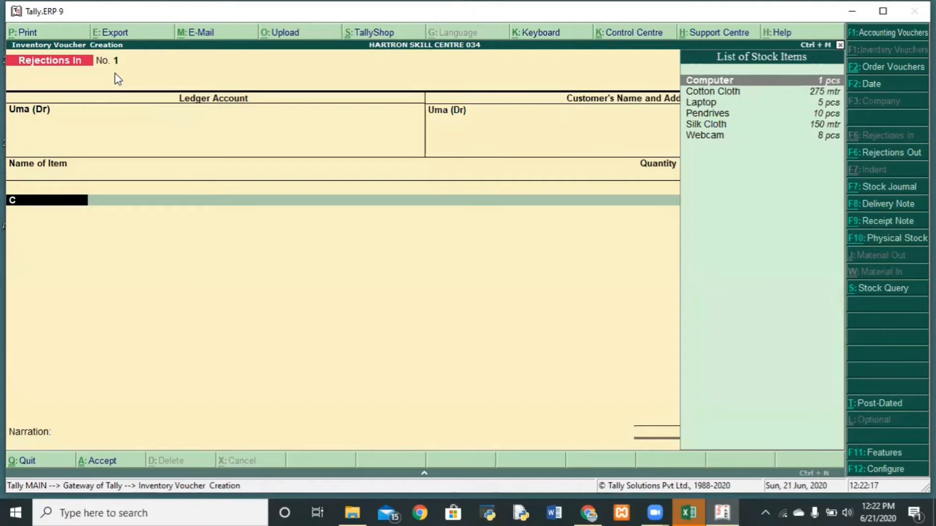
key(Down)
key(Down)
key(Up)
key(Up)
key(Down)
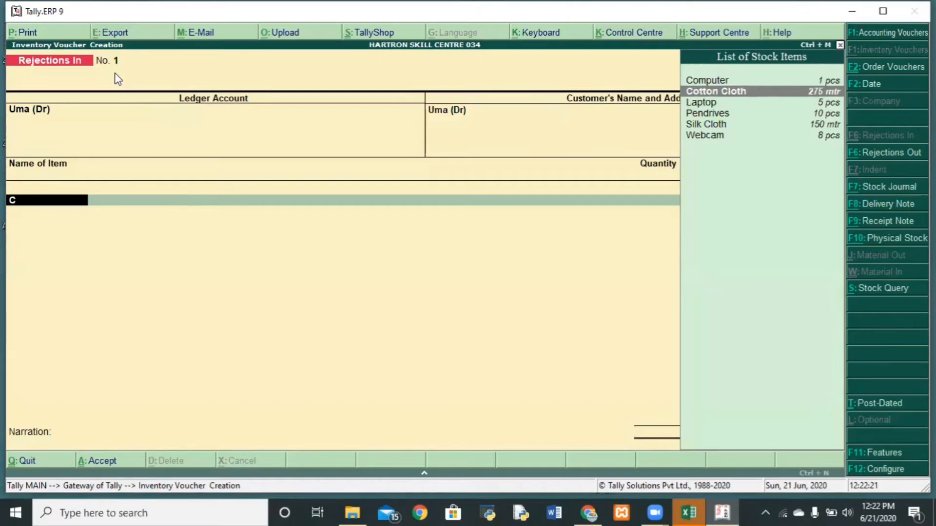
key(Up)
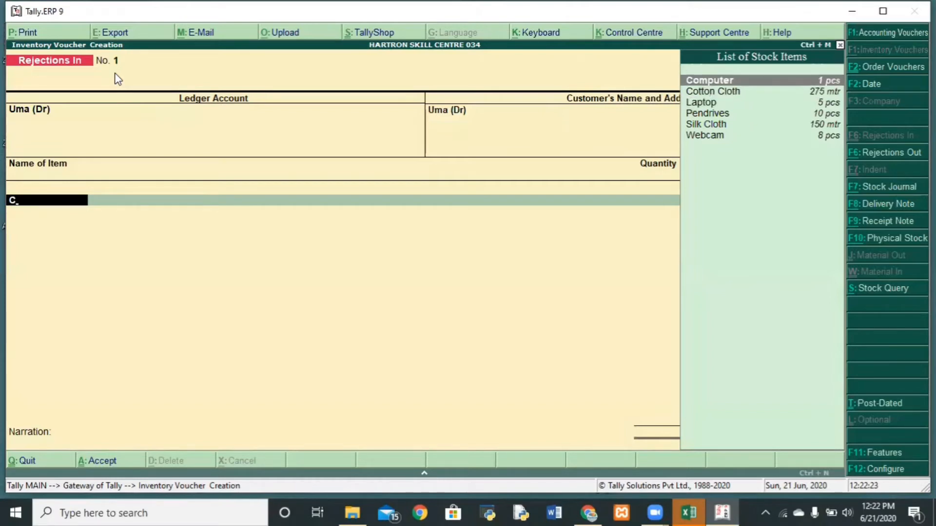
key(Return)
- Allocate the Computer return to tracking number 3 in the Punjab godown, with a quantity of 1 pcs and no rate
key(Down)
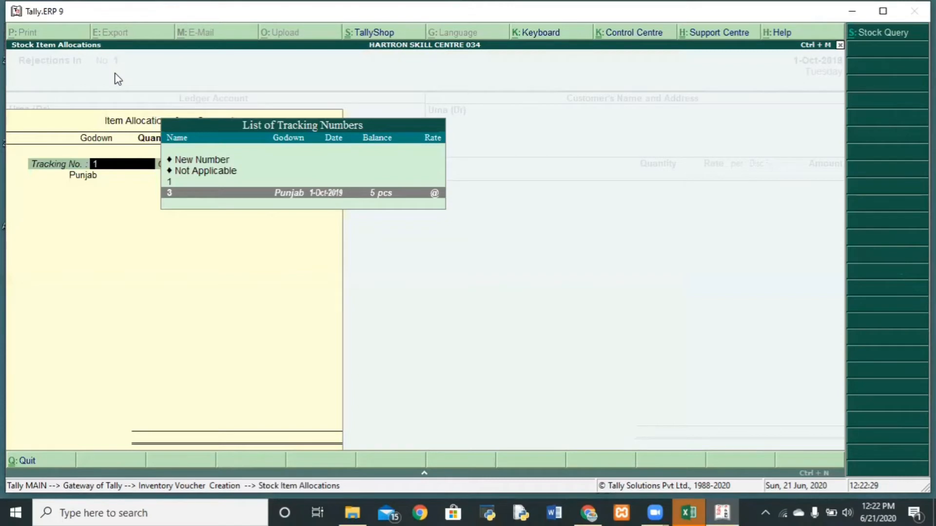
key(Return)
key(Return)
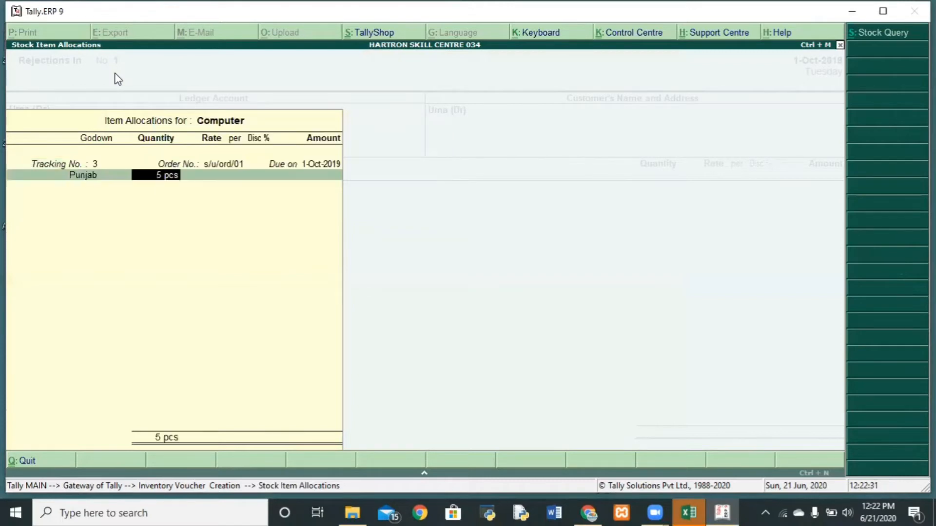
text(1)
key(Return)
key(Return)
key(Return)
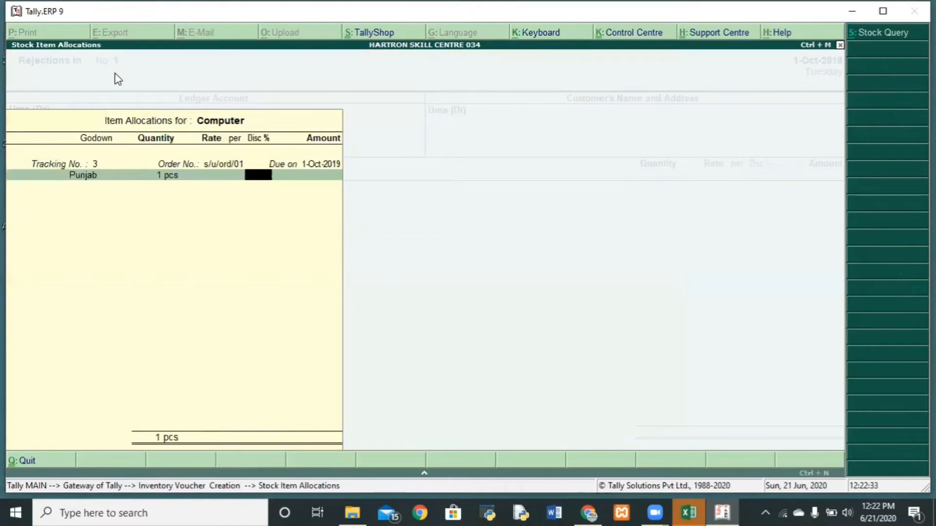
key(Return)
key(Return)
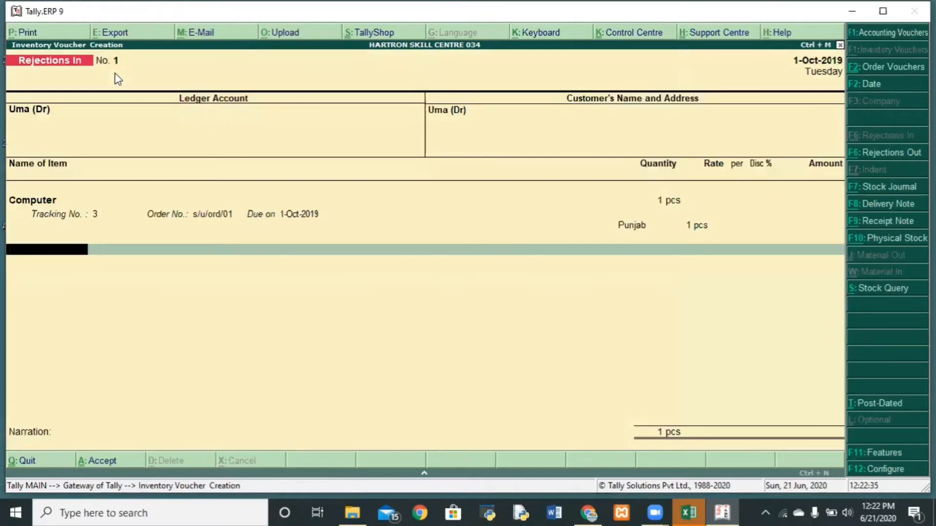
- Add Laptop as the second returned item, using tracking number 3, the Punjab godown, quantity 1 pcs and no rate
text(L)
key(Return)
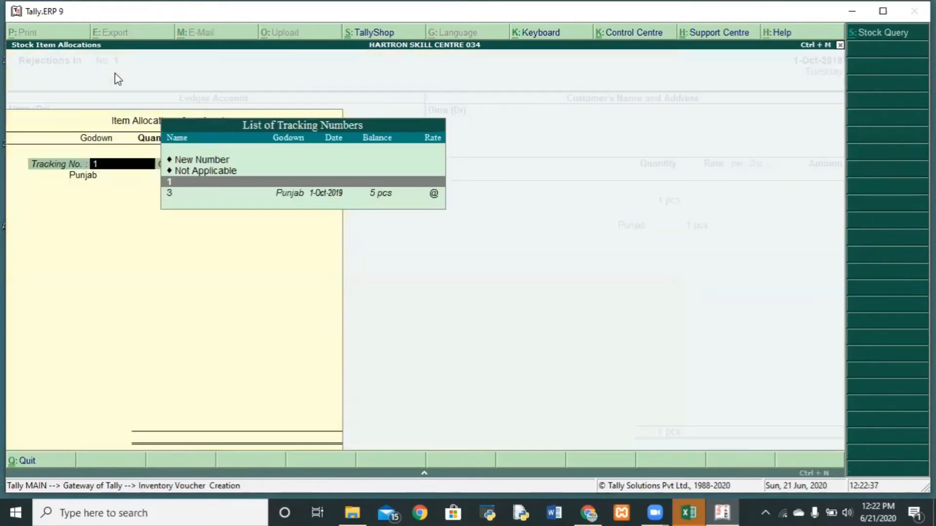
key(Down)
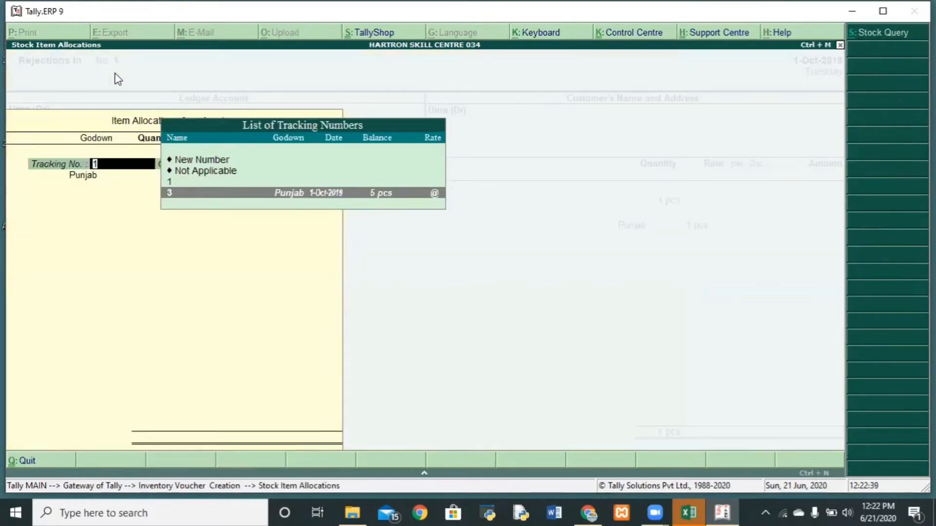
key(Return)
key(Return)
text(1)
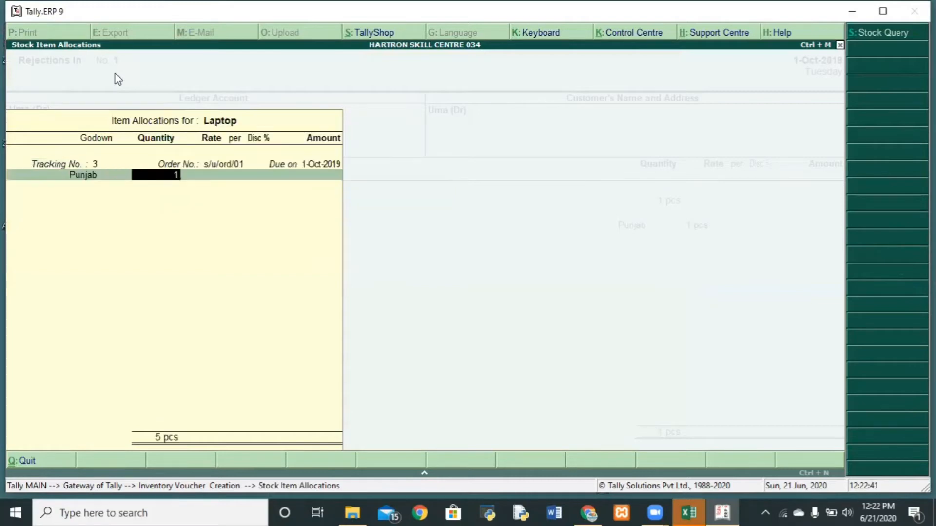
key(Return)
key(Return)
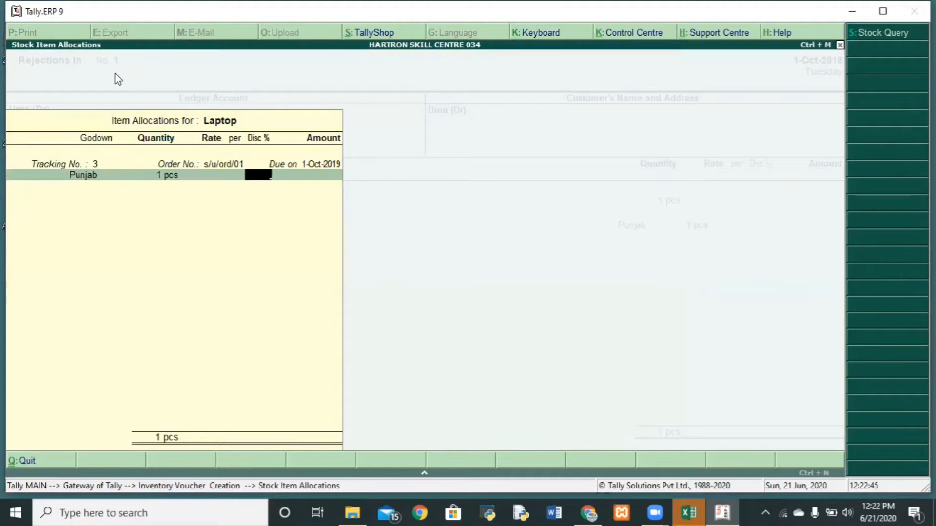
- Go back to the Laptop allocation's tracking number, reselect 3 and keep the Punjab godown and 1 pcs
key(BackSpace)
key(BackSpace)
key(BackSpace)
key(BackSpace)
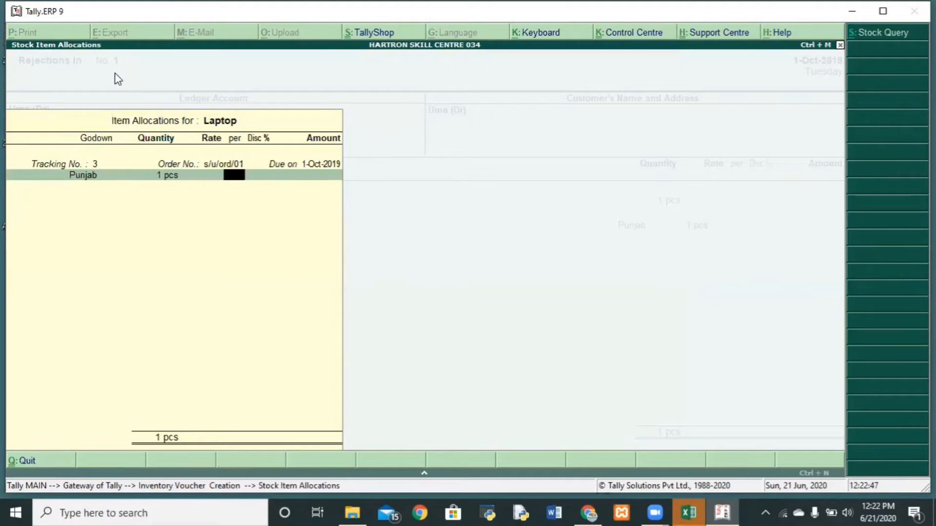
key(BackSpace)
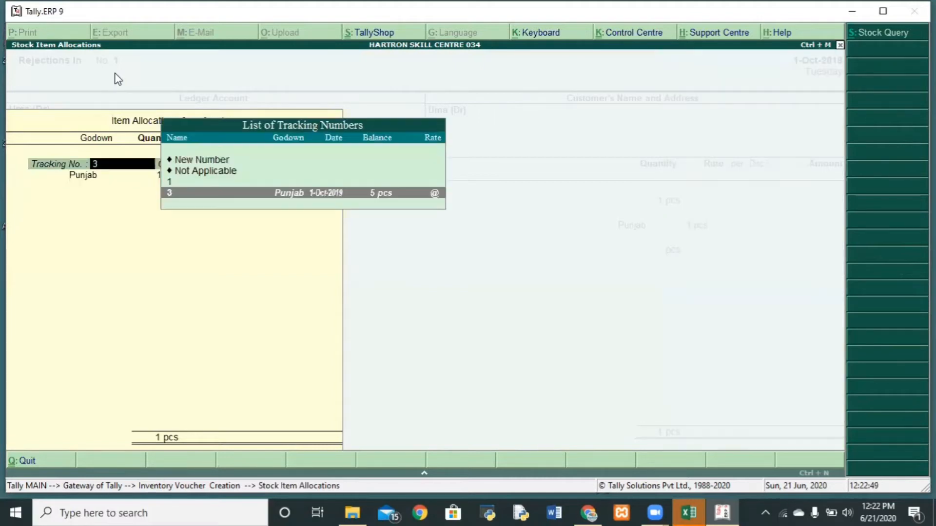
key(Up)
key(Down)
key(Return)
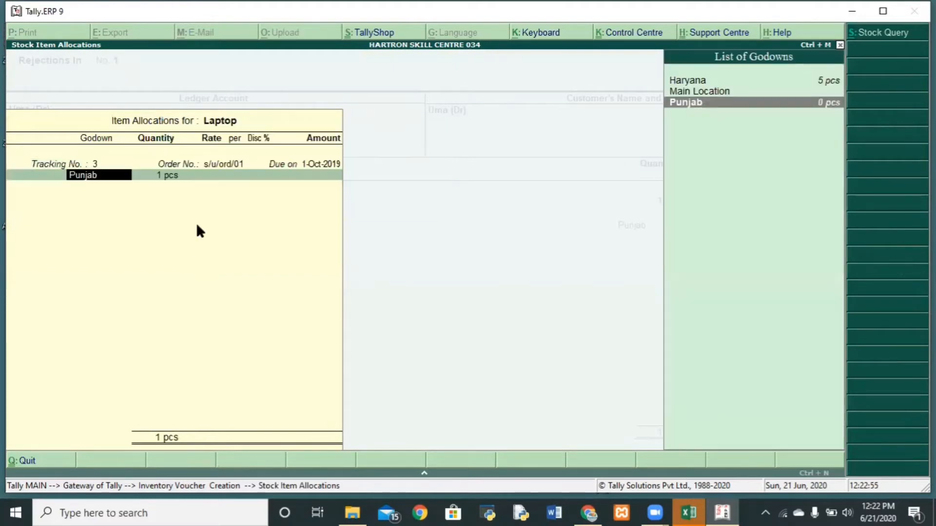
key(Return)
key(Return)
key(Return)
key(Return)
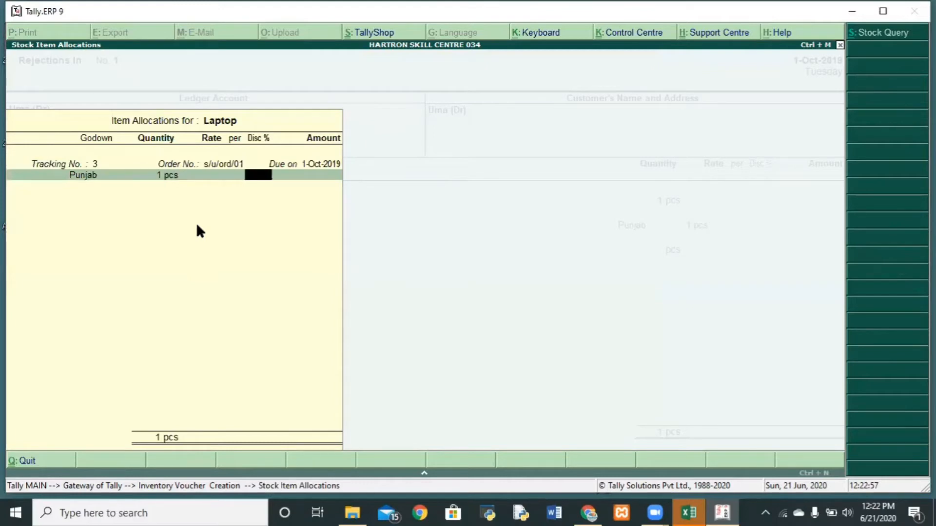
- End the Laptop allocation and the item list, leave the narration blank and accept the Rejections In voucher
key(Return)
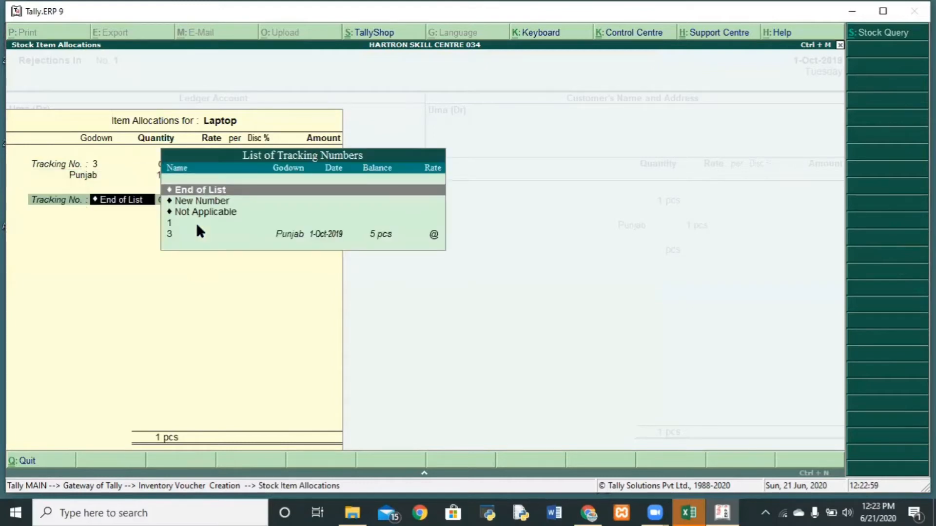
key(Return)
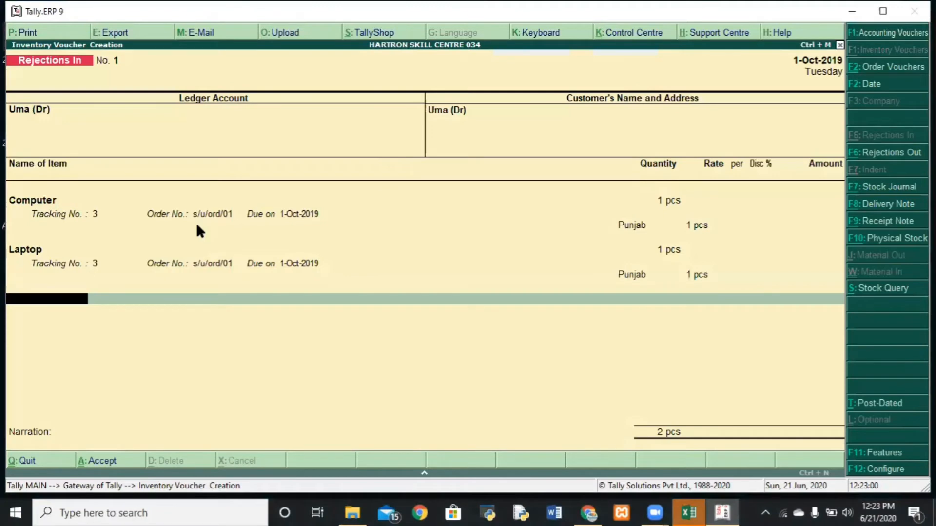
key(Return)
key(Return)
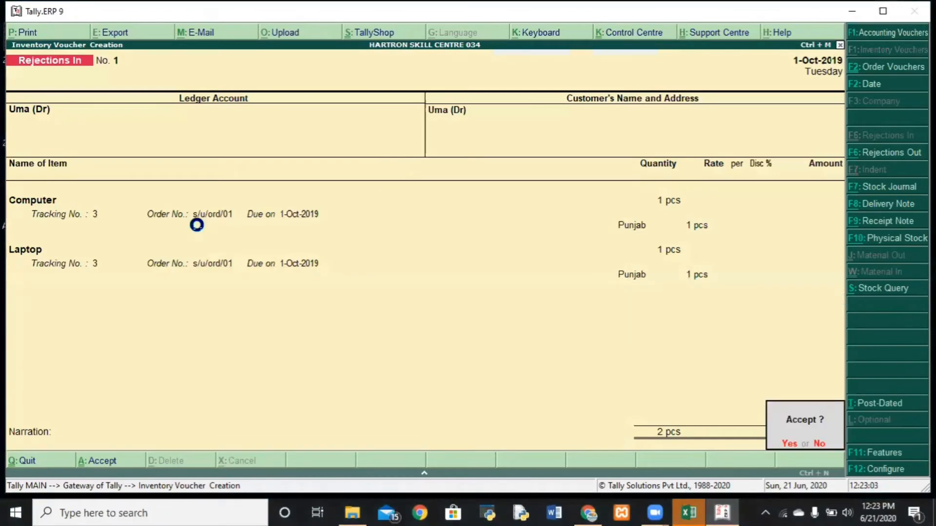
key(y)
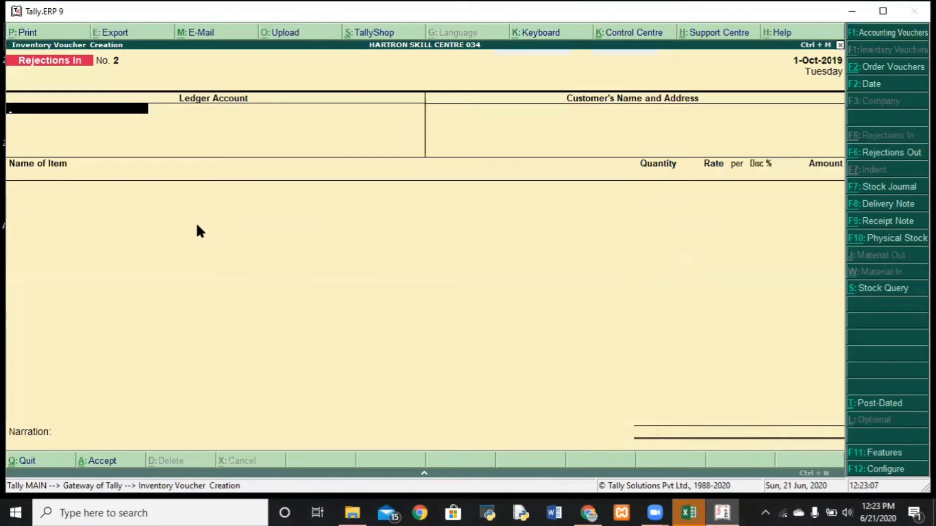
- Switch to a Sales voucher, enter s/sale/08 as the reference number and select the customer's ledger as the party account
key(F1)
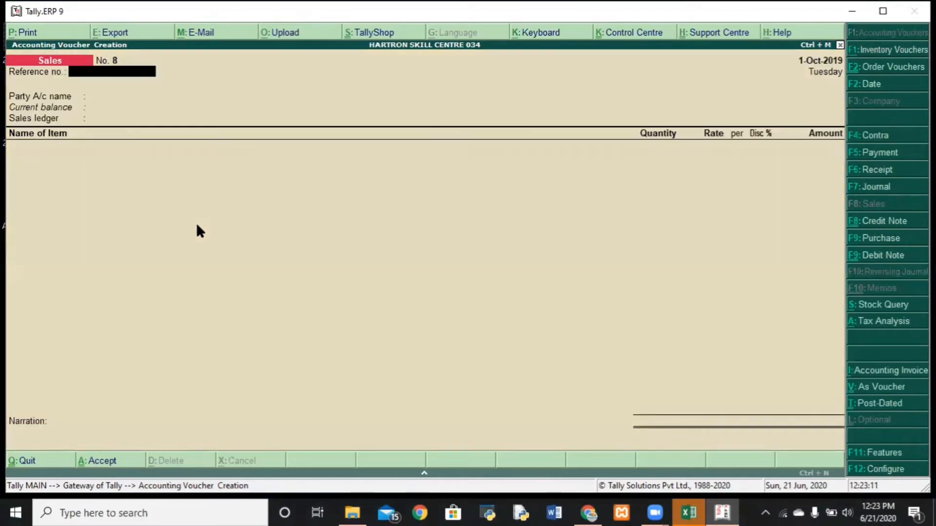
text(s/sale/0)
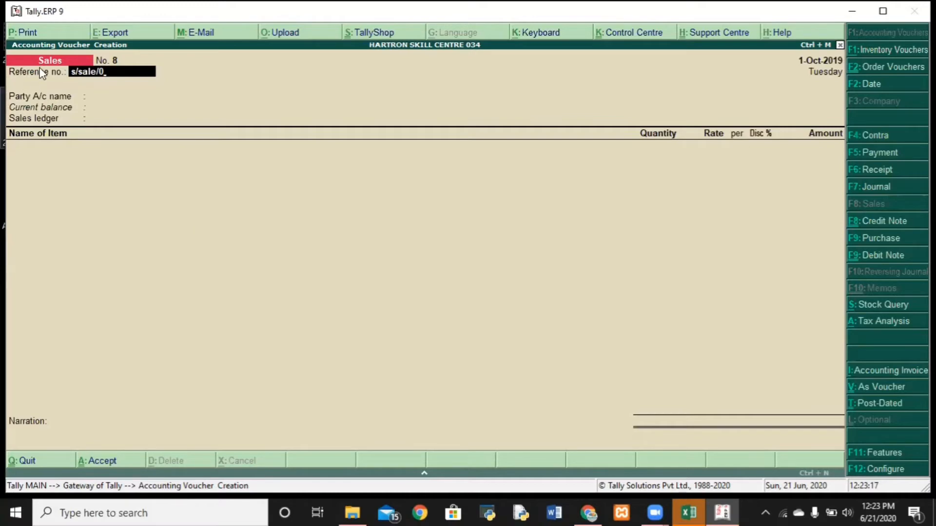
text(8)
key(Return)
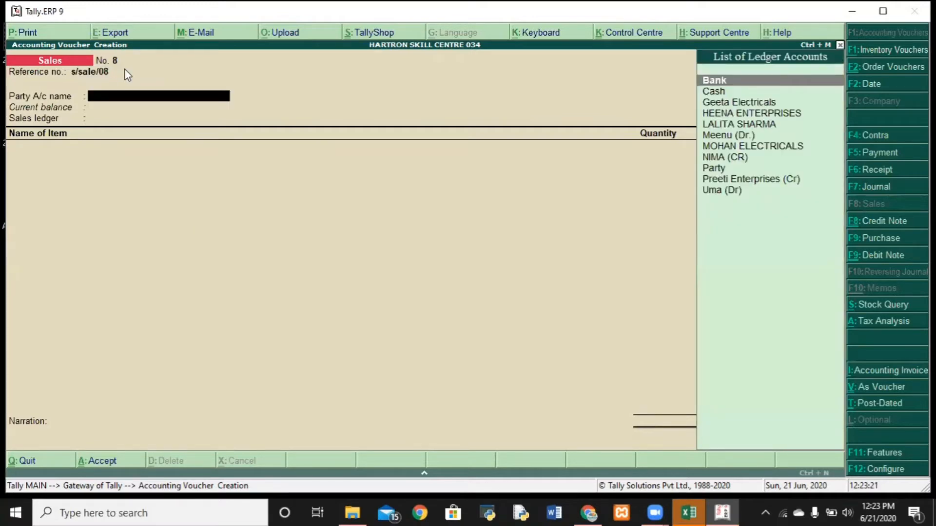
text(U)
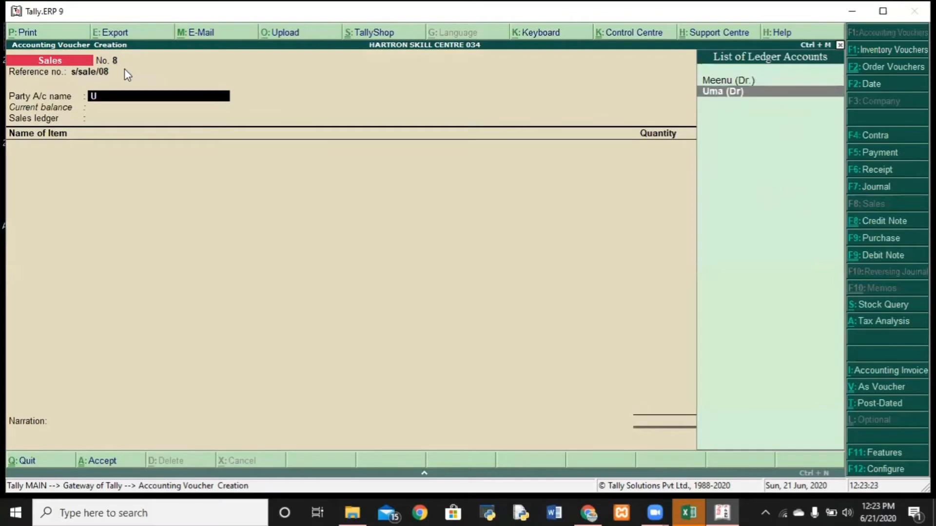
key(Return)
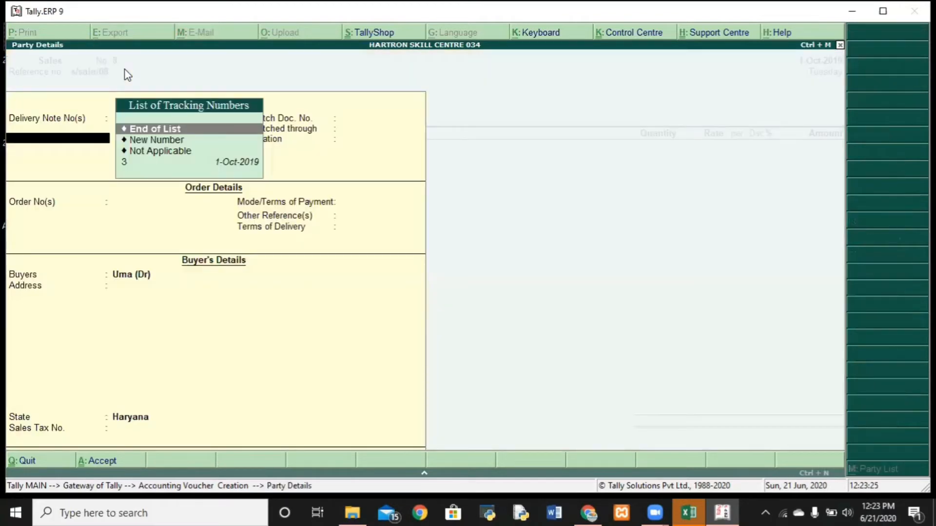
- Link the sale to delivery note 3, leave the other party details as they are and keep Sales as the sales ledger
key(Down)
key(Down)
key(Down)
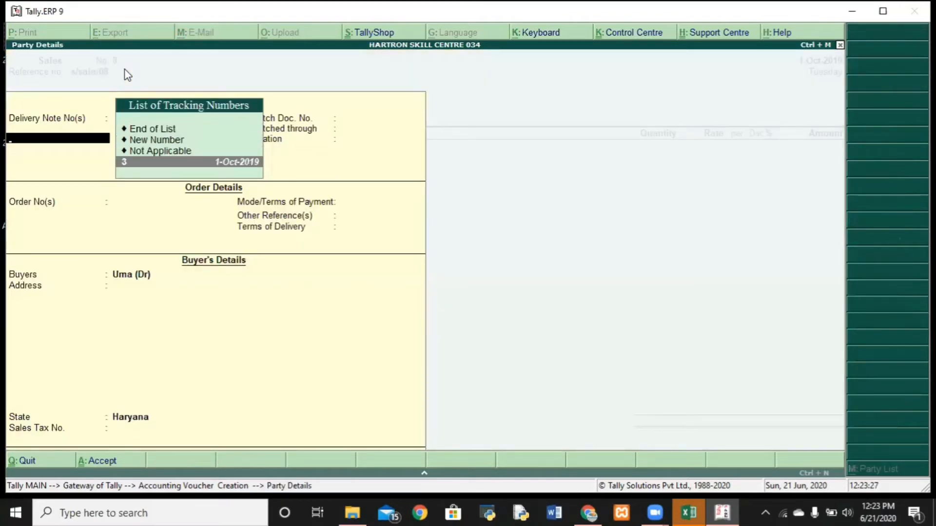
key(Return)
key(Return)
key(Return)
key(Return)
key(Return)
key(Return)
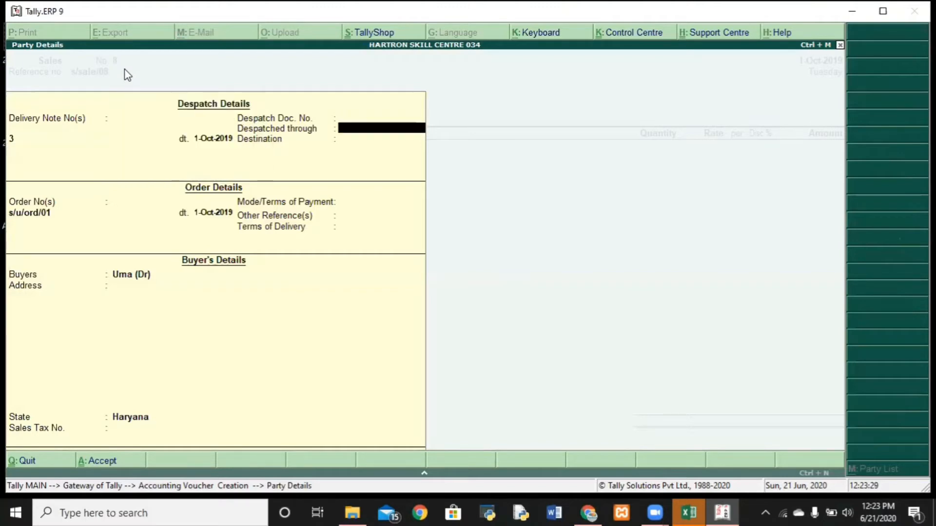
key(Return)
key(Return)
key(Return)
key(Return)
key(Return)
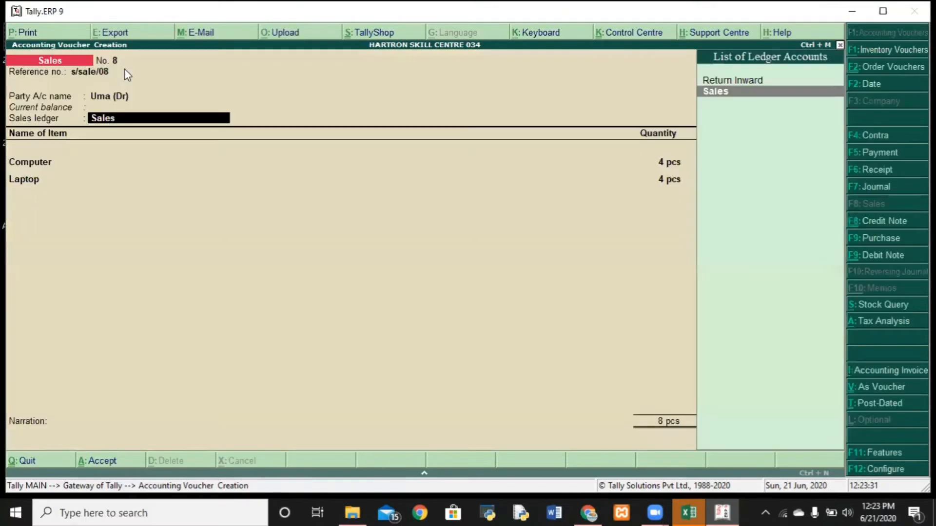
key(Return)
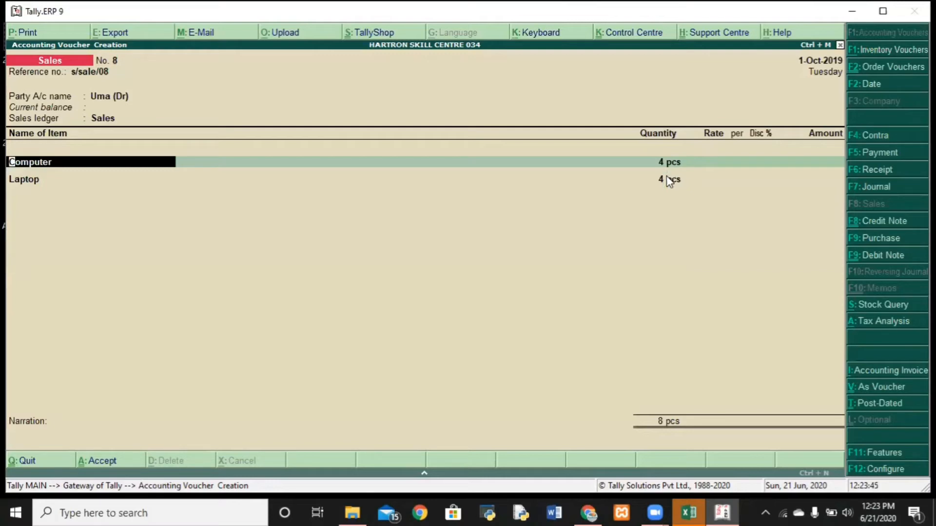
- Keep the Computer allocation of 4 pcs from the Punjab godown and set its rate to 40000 per pcs
key(Return)
key(Return)
key(Return)
key(Return)
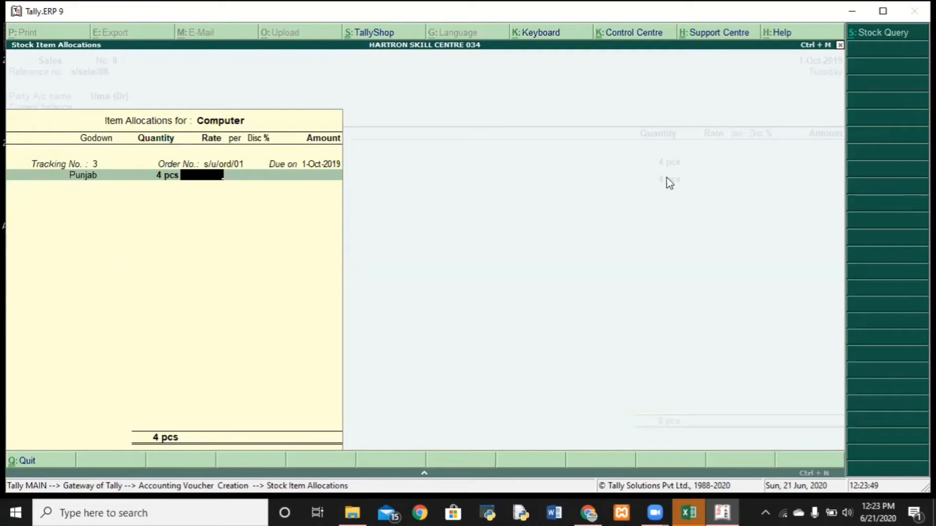
text(3500)
key(BackSpace)
key(BackSpace)
key(BackSpace)
key(BackSpace)
text(40)
text(000)
key(Return)
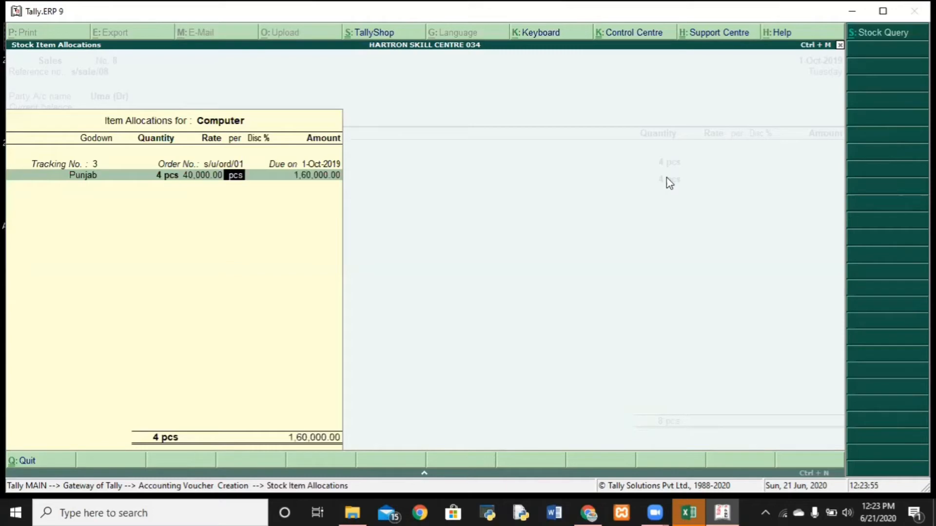
key(Return)
key(Return)
key(Return)
key(Return)
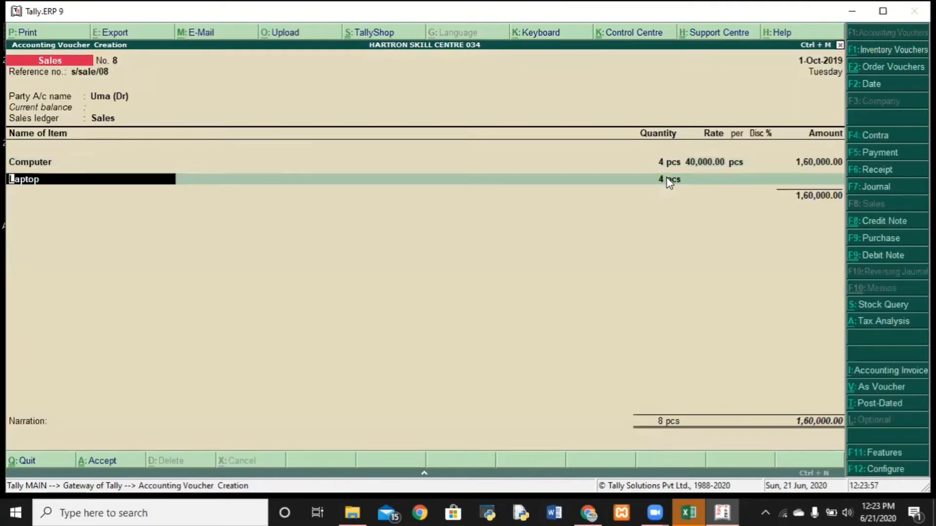
- Keep the Laptop allocation of 4 pcs from the Punjab godown and set its rate to 45000 per pcs
key(Return)
key(Return)
key(Return)
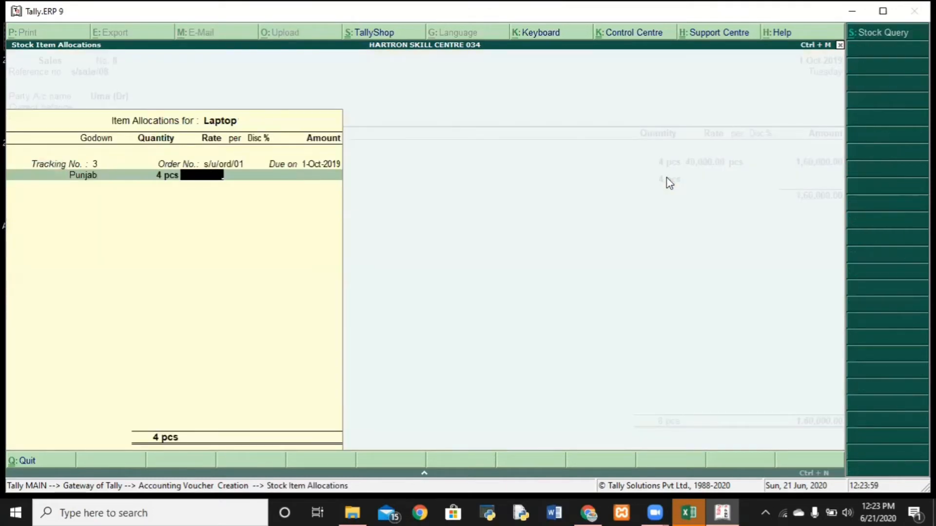
text(45,0)
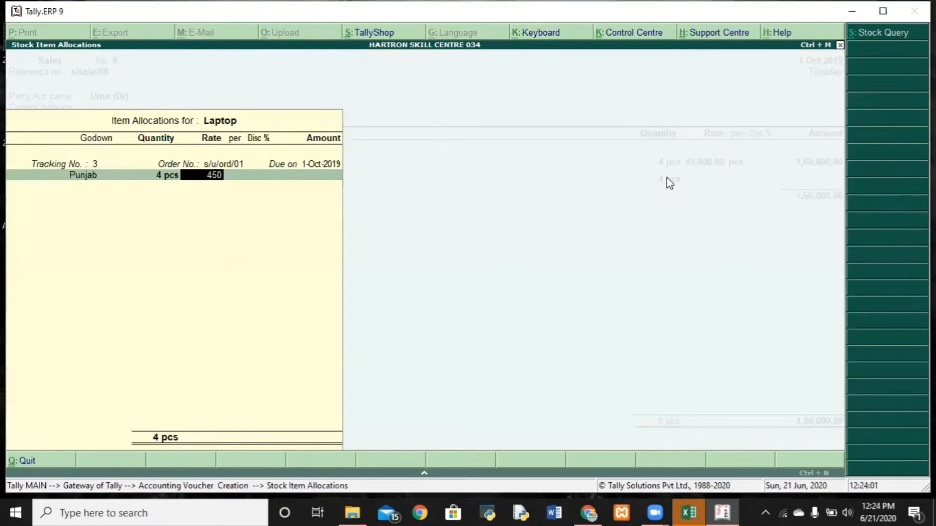
text(00)
key(Return)
key(Return)
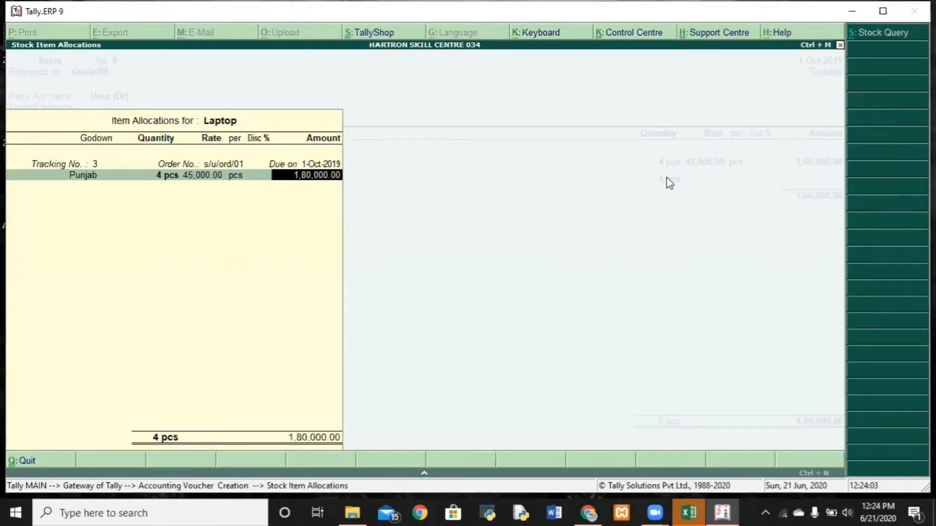
key(Return)
key(Return)
key(Return)
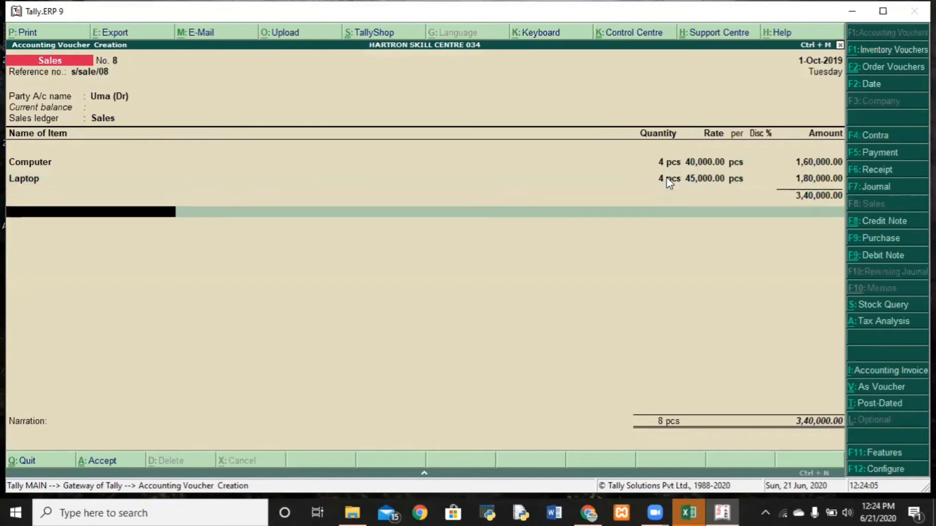
- End the item list, leave the narration blank and accept the Sales voucher
key(Return)
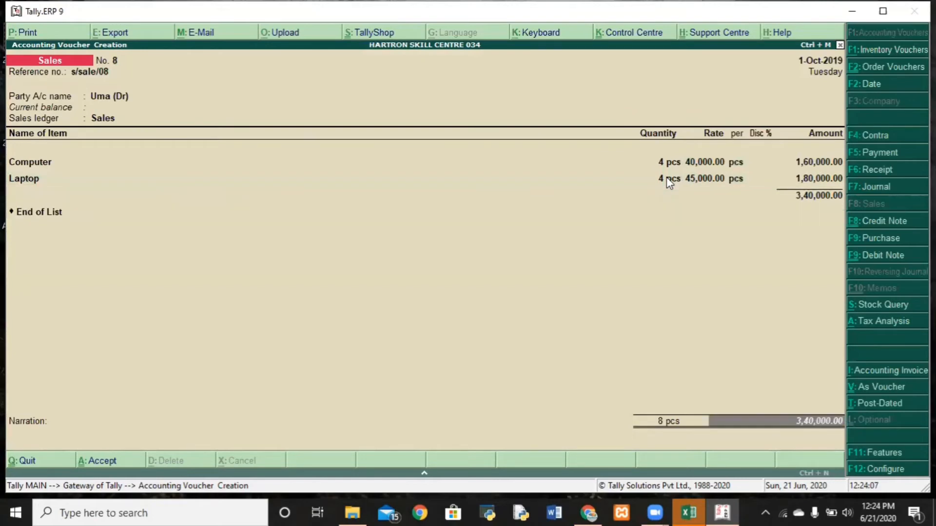
key(Return)
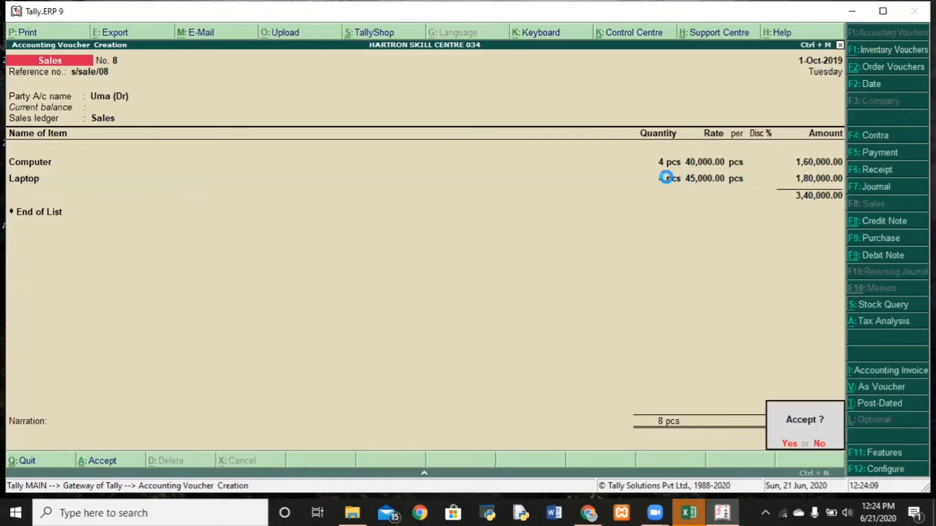
key(Return)
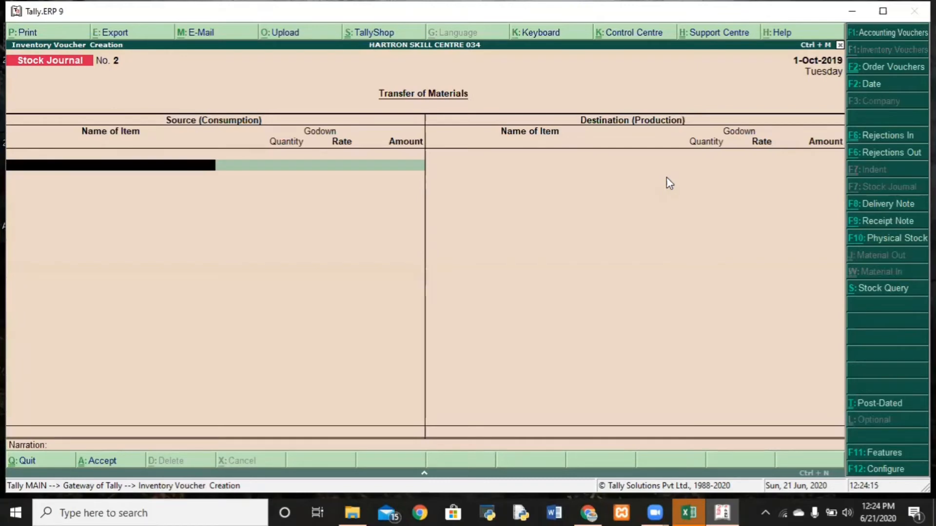
- Leave voucher entry without recording a stock journal and open the Day Book
key(Escape)
key(Return)
key(Down)
key(Down)
key(Down)
key(Down)
key(Down)
key(Down)
key(Down)
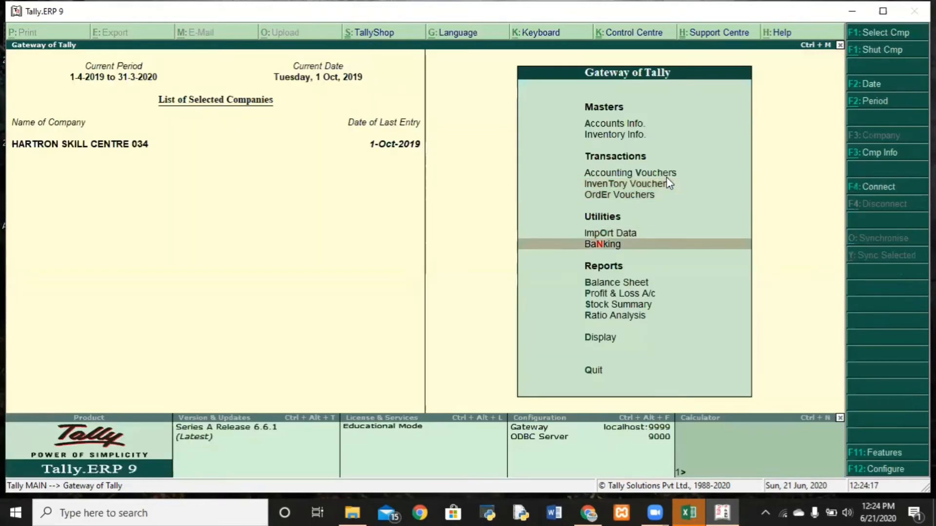
key(Return)
key(Down)
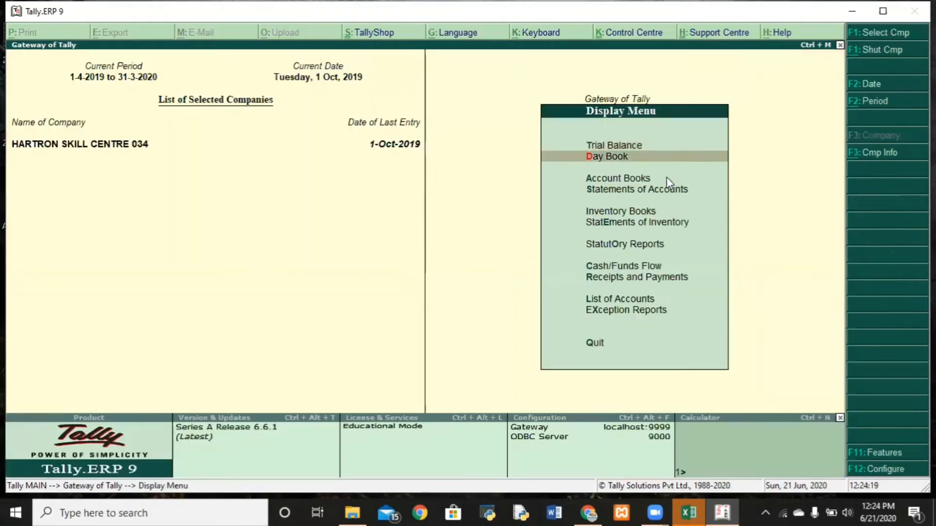
key(Return)
- Examine the Day Book's sales, delivery note, sales order and rejection entries for 1-Oct-2019
key(Down)
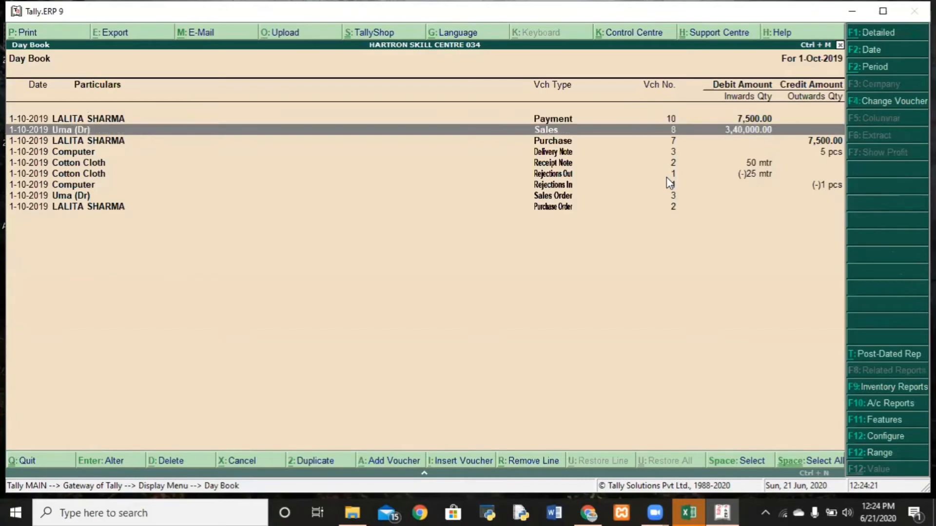
key(Up)
key(Down)
key(Down)
key(Up)
key(Up)
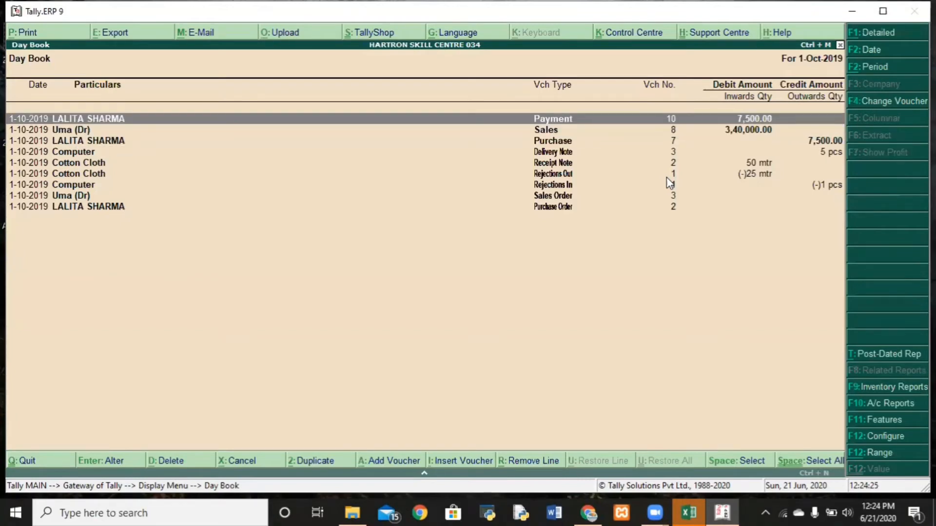
key(Down)
key(Up)
key(Down)
key(Down)
key(Down)
key(Down)
key(Down)
key(Down)
key(Down)
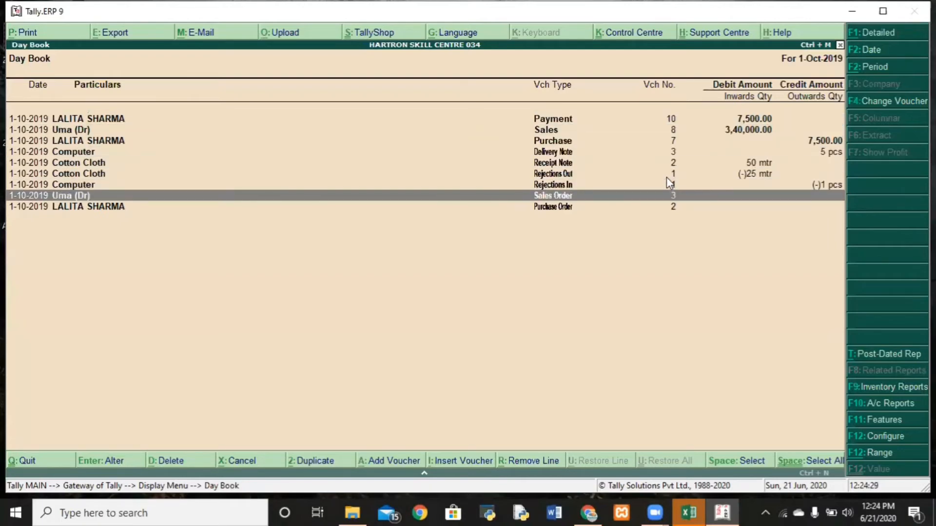
key(Up)
key(Up)
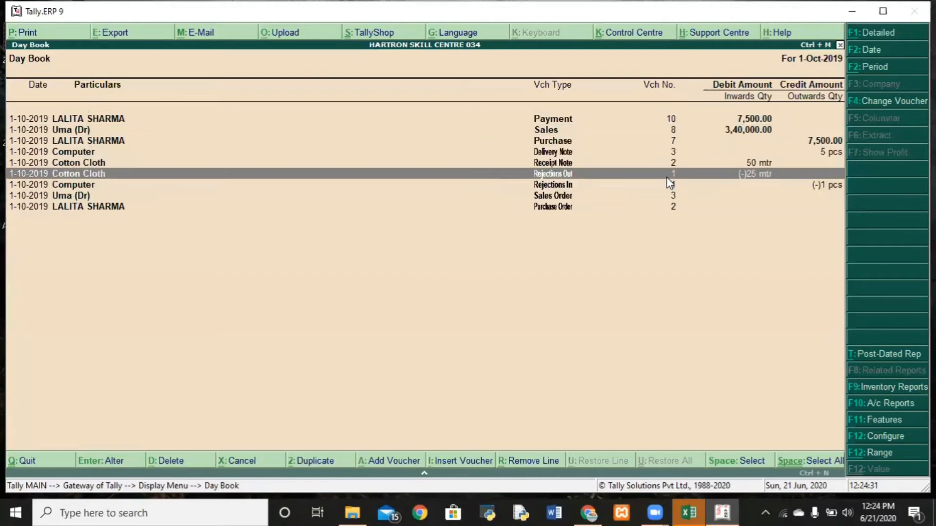
key(Up)
key(Up)
key(Down)
key(Down)
key(Down)
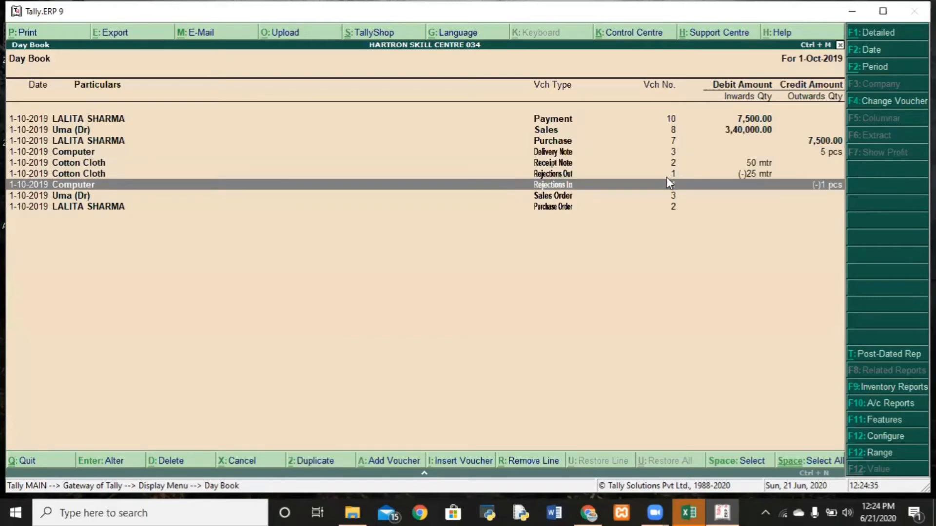
- Expand the Day Book to its detailed view and examine the items and parties of the rejection entries
key(alt+F1)
key(Down)
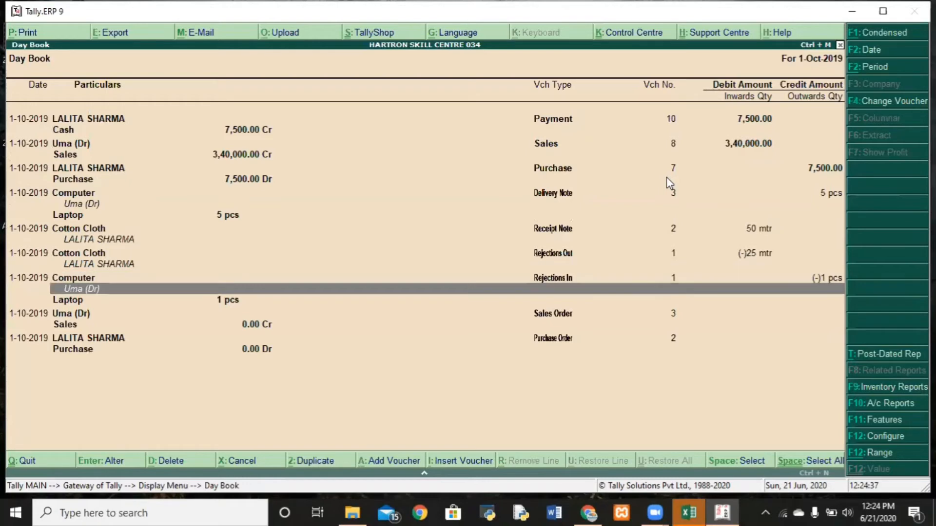
key(Up)
key(Up)
key(Up)
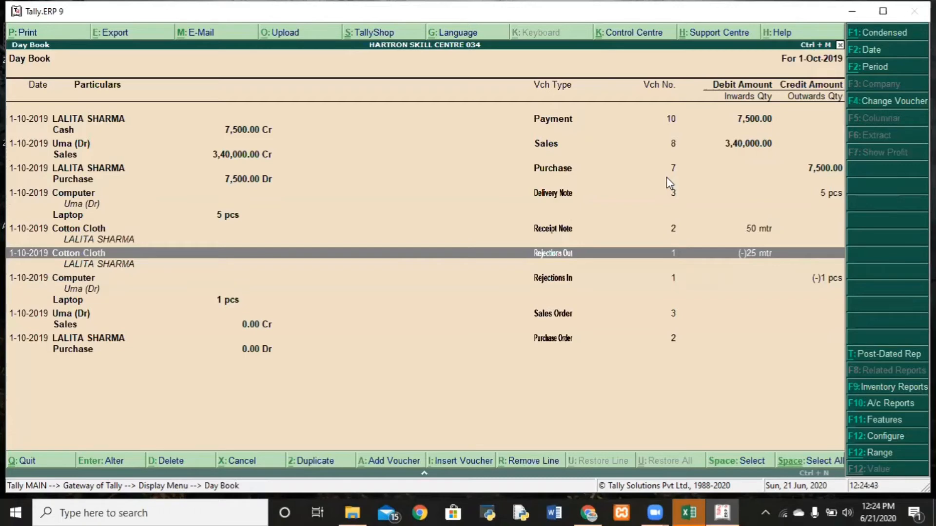
- Leave the Day Book and open the customer's ledger from the account books
key(Escape)
key(Escape)
key(Escape)
key(Escape)
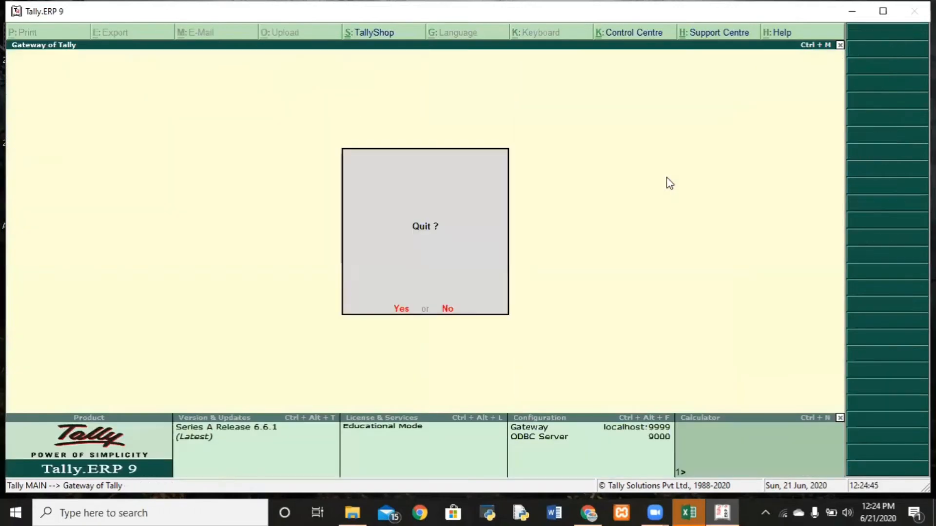
key(d)
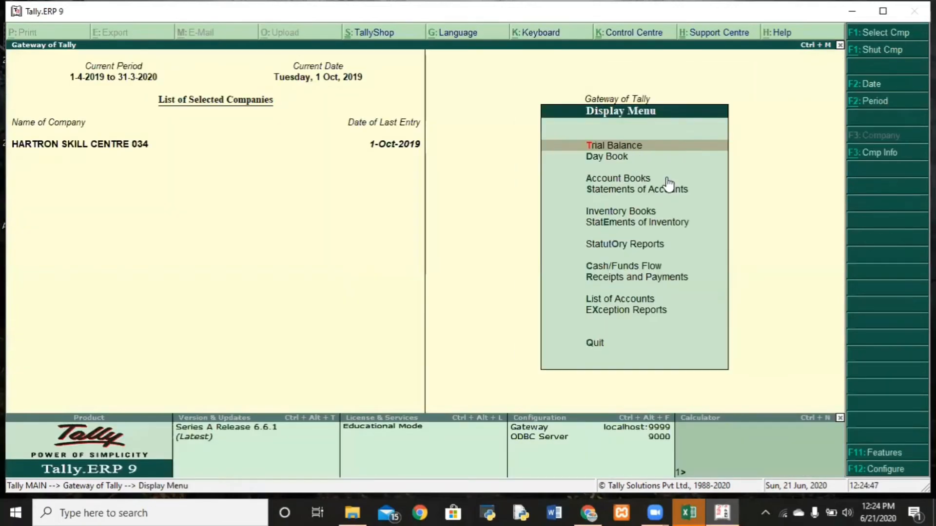
key(a)
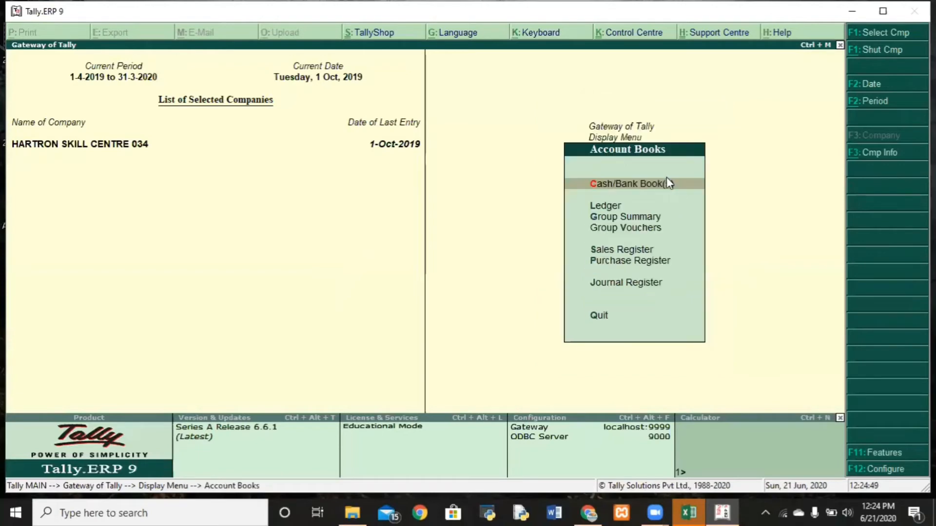
text(lum)
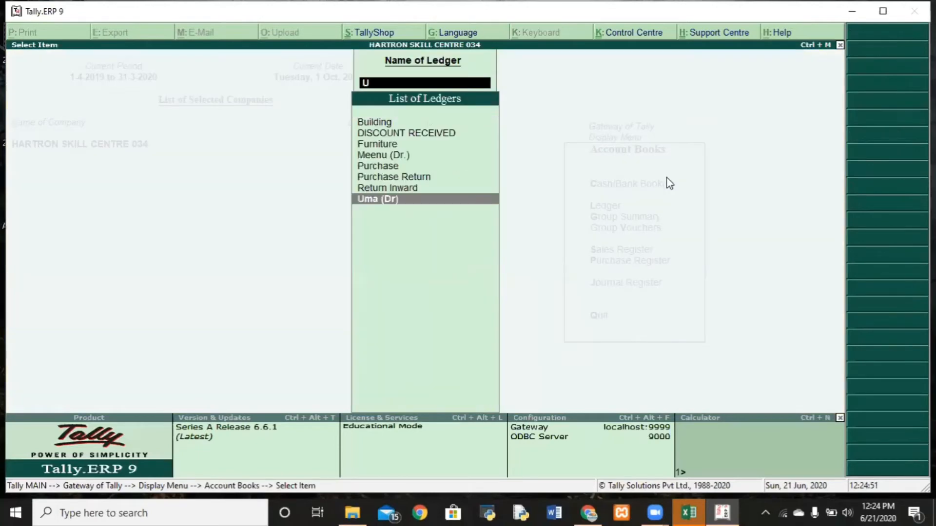
key(Return)
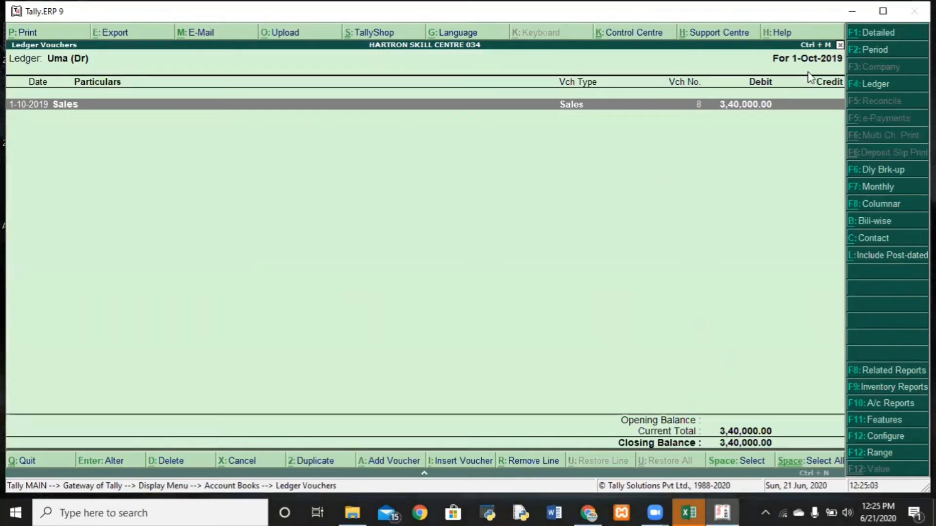
- Set the ledger report's period from 1-4-2019 to 1-10-2019
key(F2)
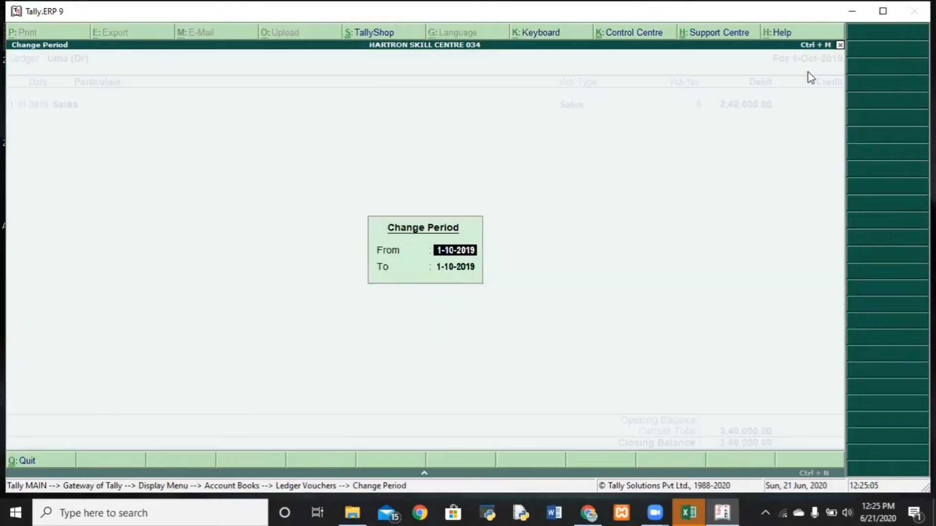
text(1/4/19)
key(Return)
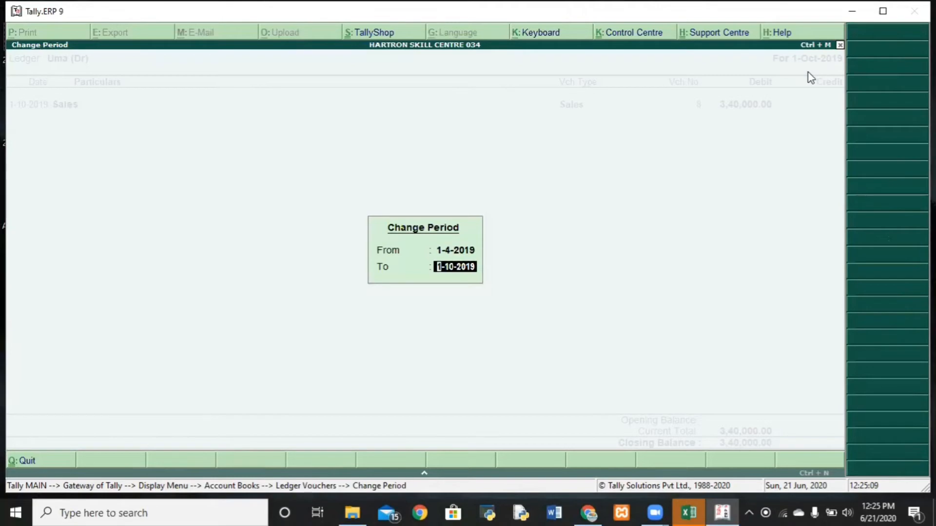
key(Return)
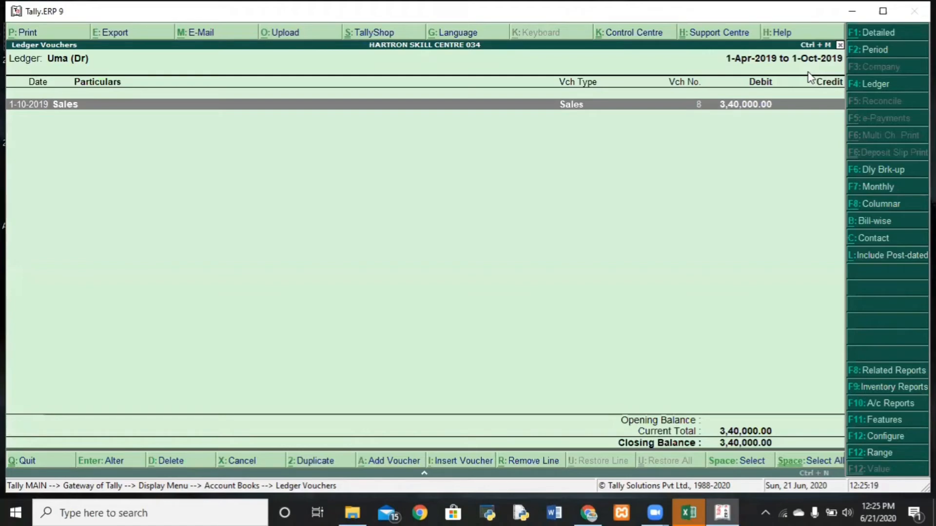
- Close the ledger report without quitting the program and start a Receipt voucher
key(Escape)
key(Escape)
key(Escape)
key(Escape)
key(Escape)
key(Escape)
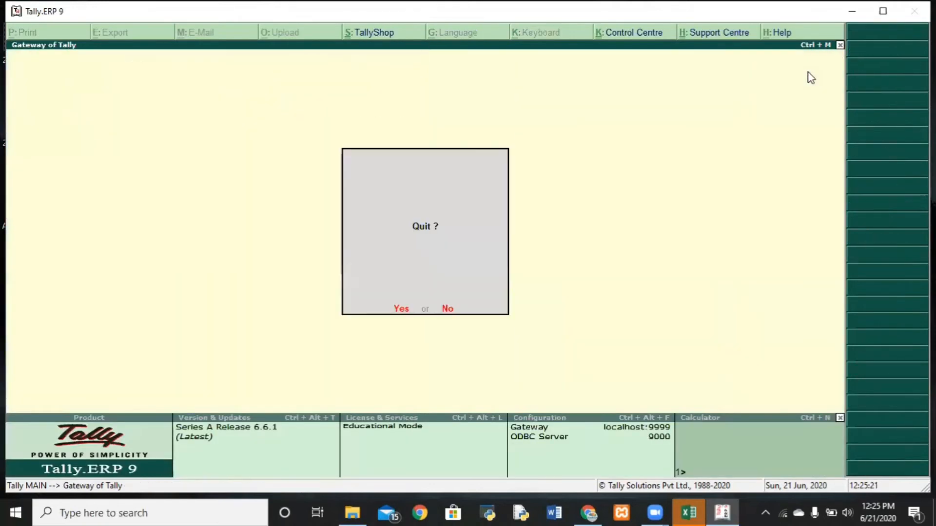
key(Down)
key(Down)
key(Down)
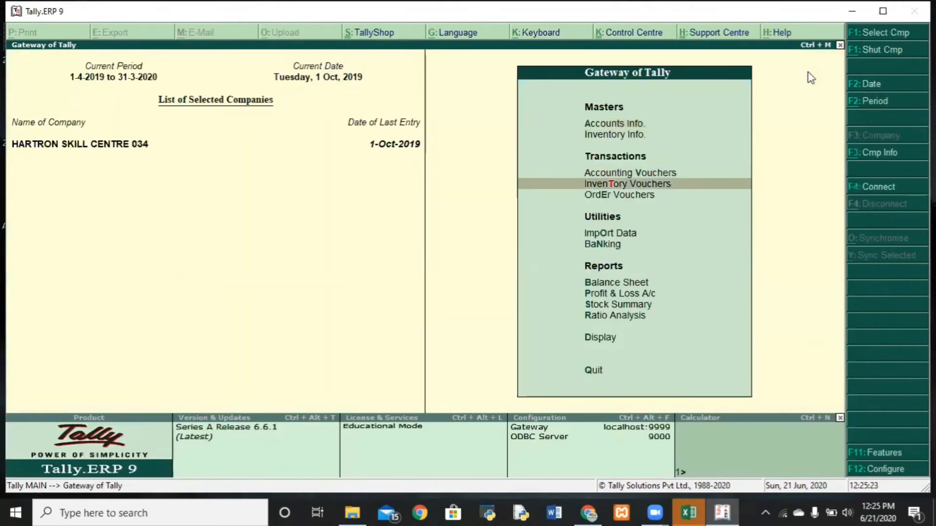
key(Up)
key(Return)
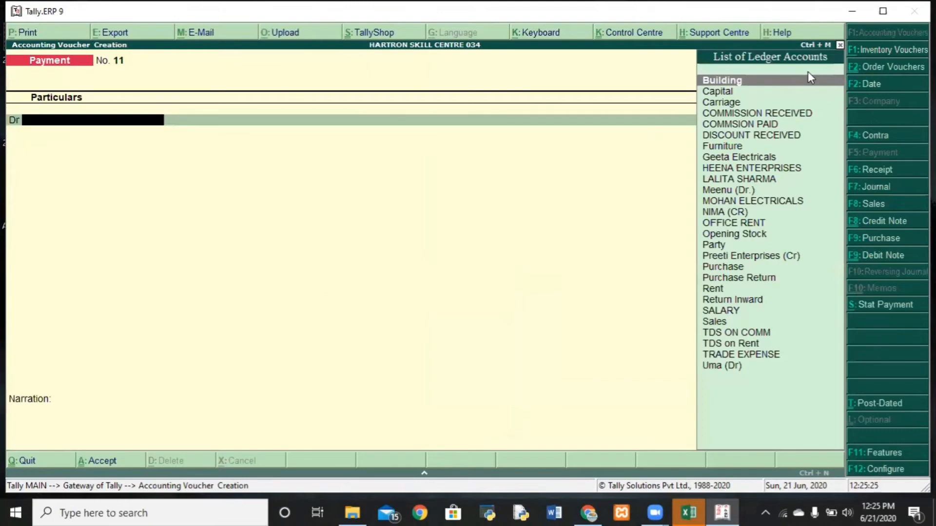
key(F6)
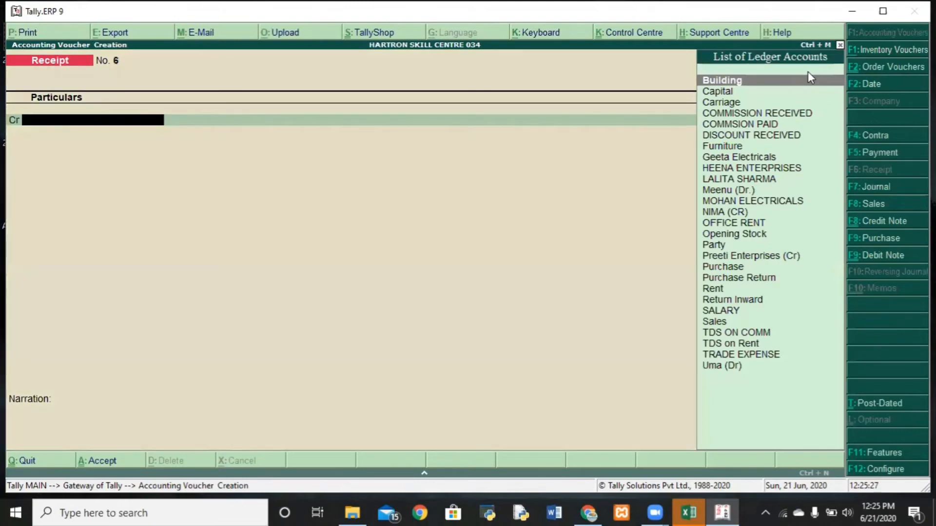
- Credit the customer's ledger with 340000 and adjust the full amount as Agst Ref against pending bill 8
text(Um)
key(Return)
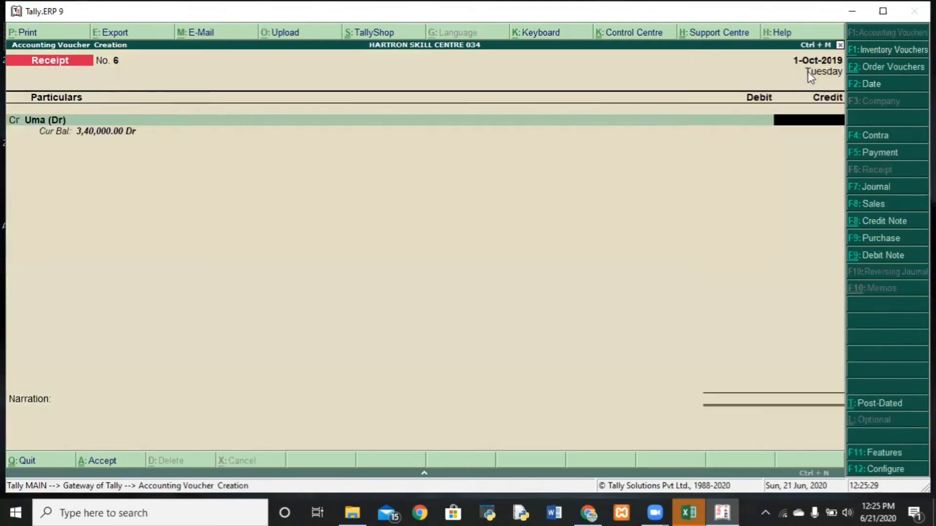
text(340000)
key(Return)
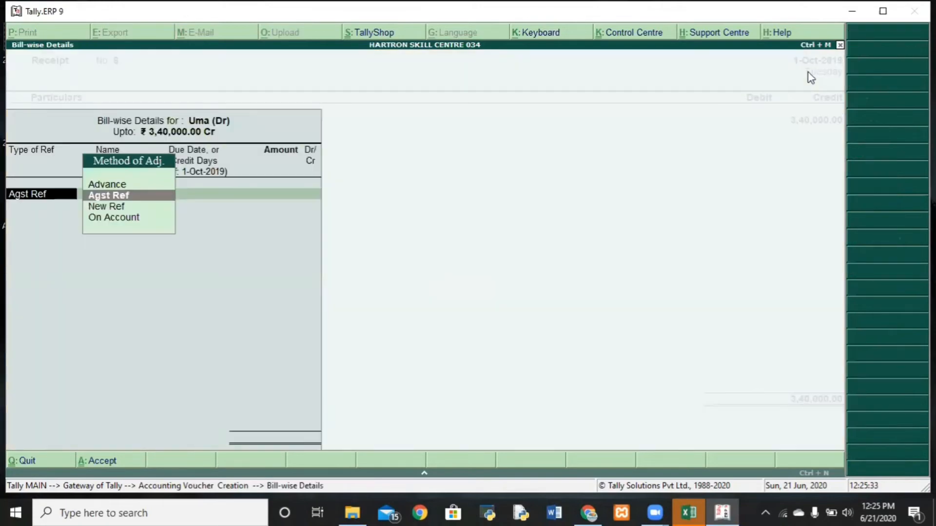
key(Return)
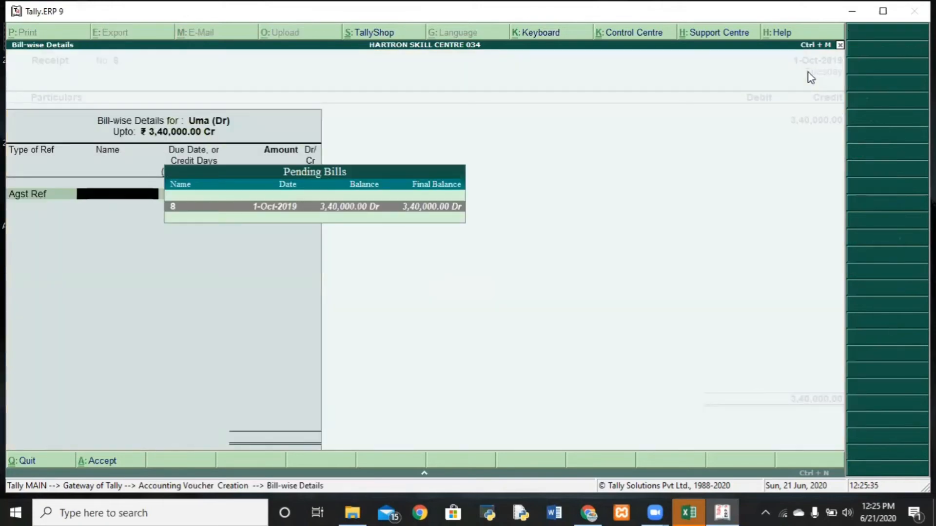
key(Return)
key(Return)
key(Return)
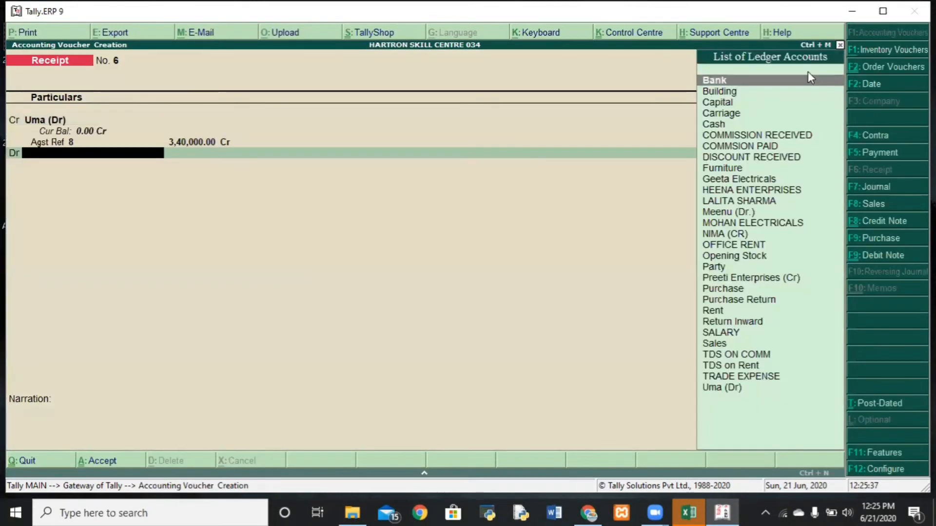
- Select the Cash ledger as the receipt's debit account
text(C)
key(Down)
key(Down)
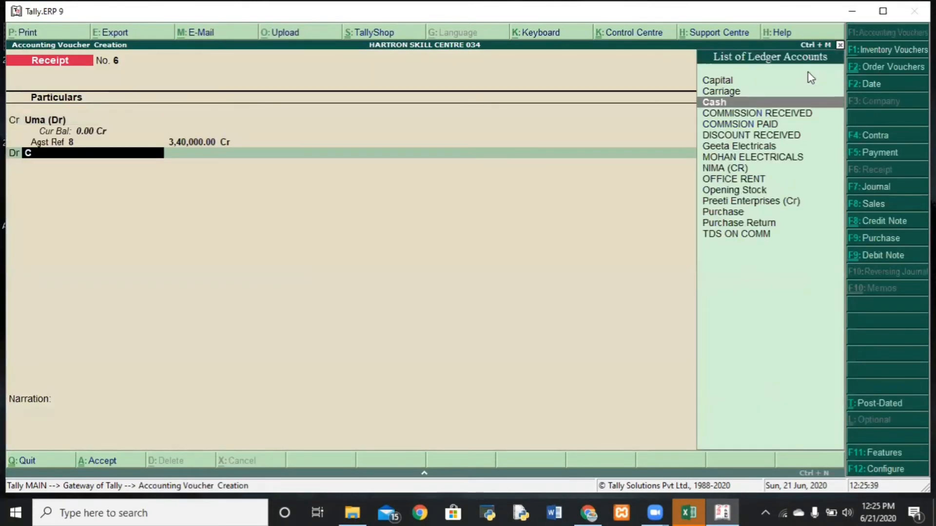
key(Return)
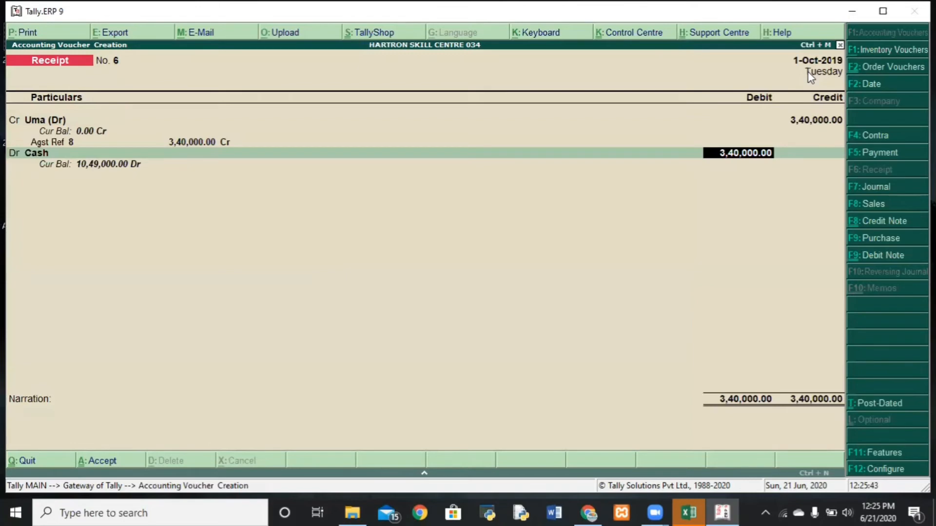
- Change the receipt's debit account from Cash to the Bank ledger
key(BackSpace)
text(ban)
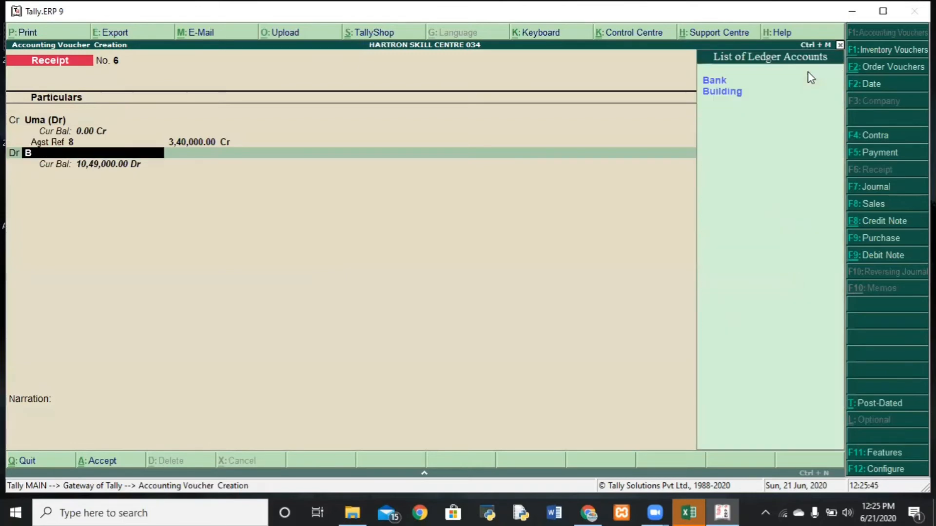
key(Return)
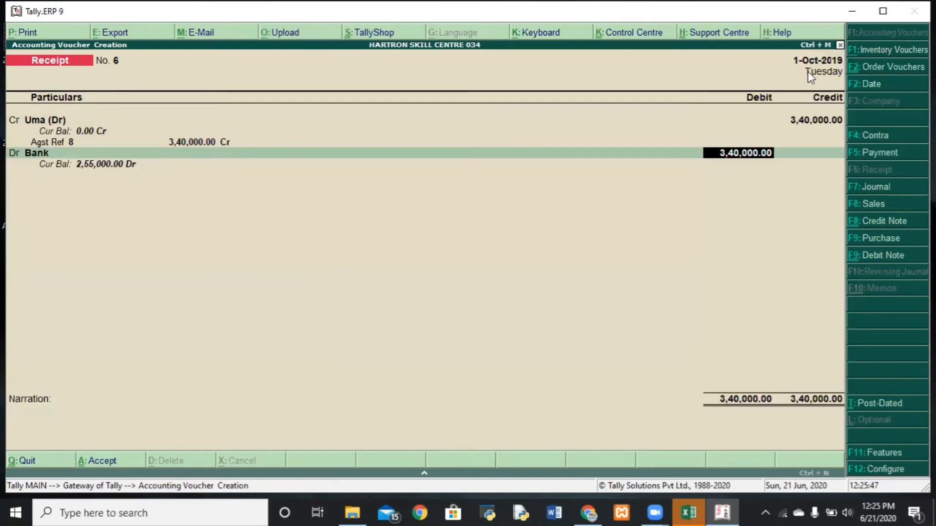
key(BackSpace)
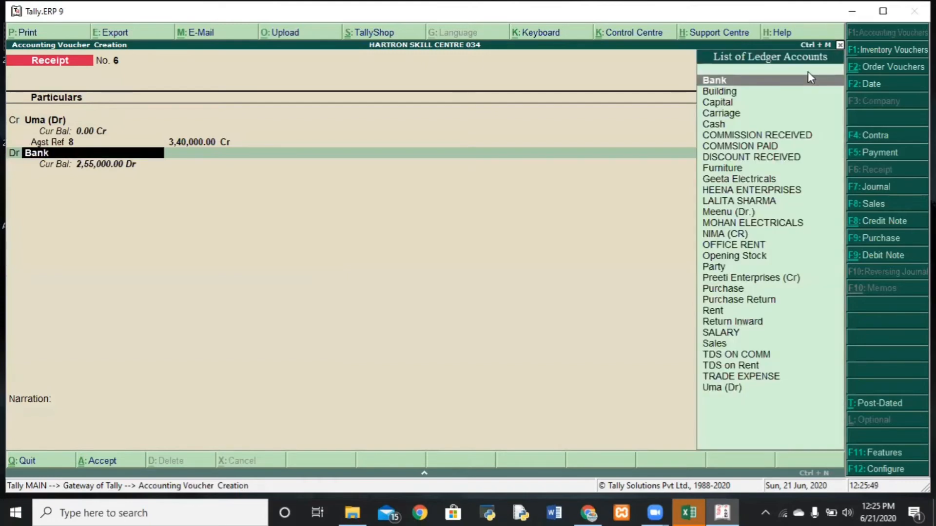
key(Return)
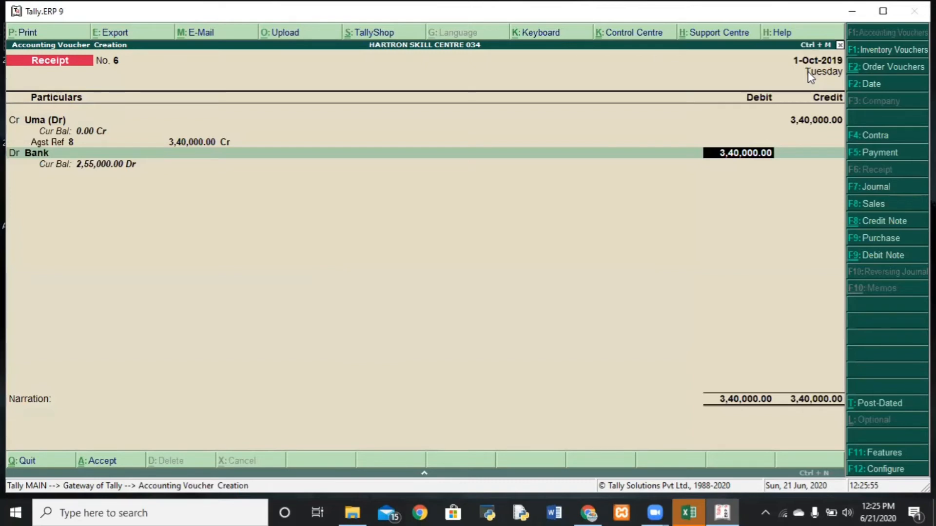
- Keep the debit amount of 3,40,000 and allocate it as Cheque/DD with instrument number 986544 dated 1-Oct-2019
key(Return)
key(Return)
key(Return)
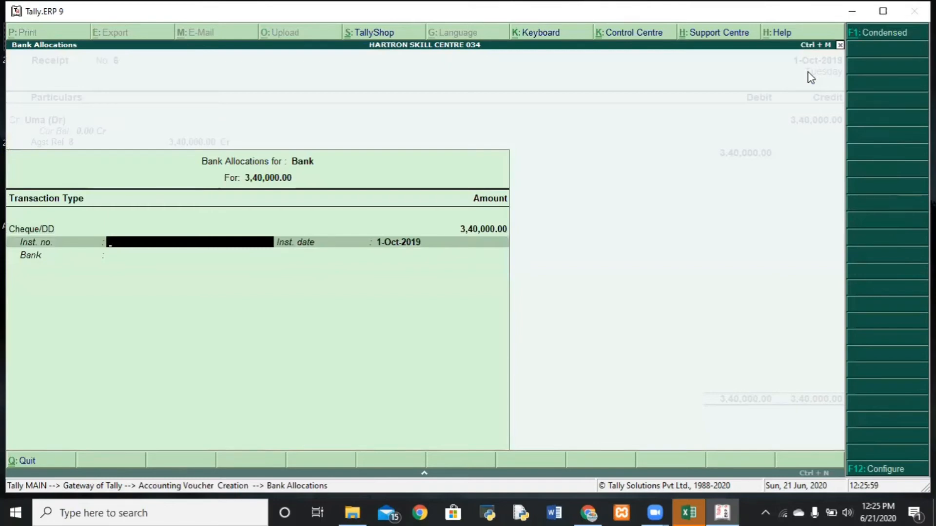
text(986544)
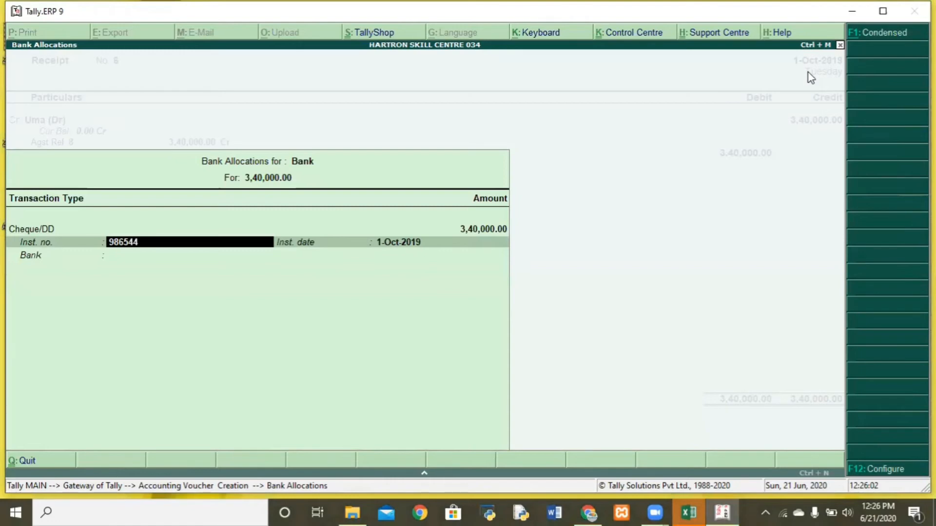
key(Return)
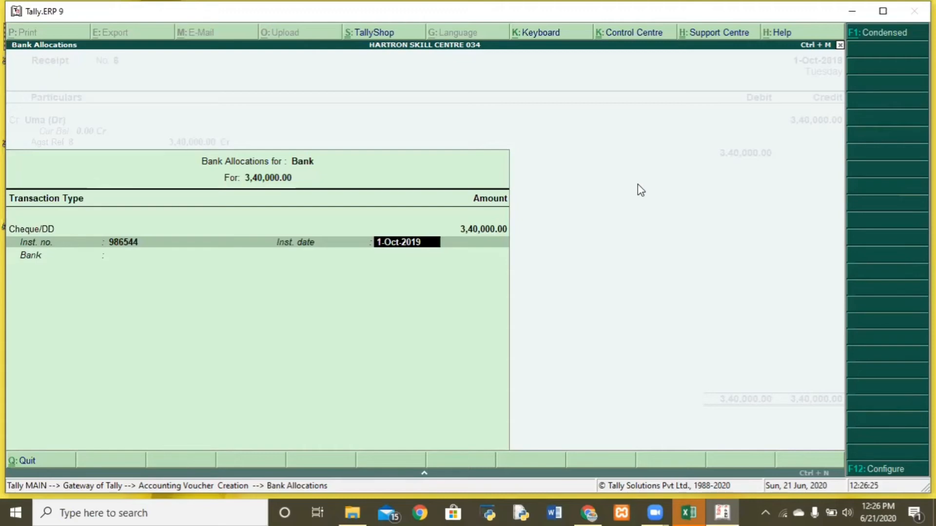
key(Return)
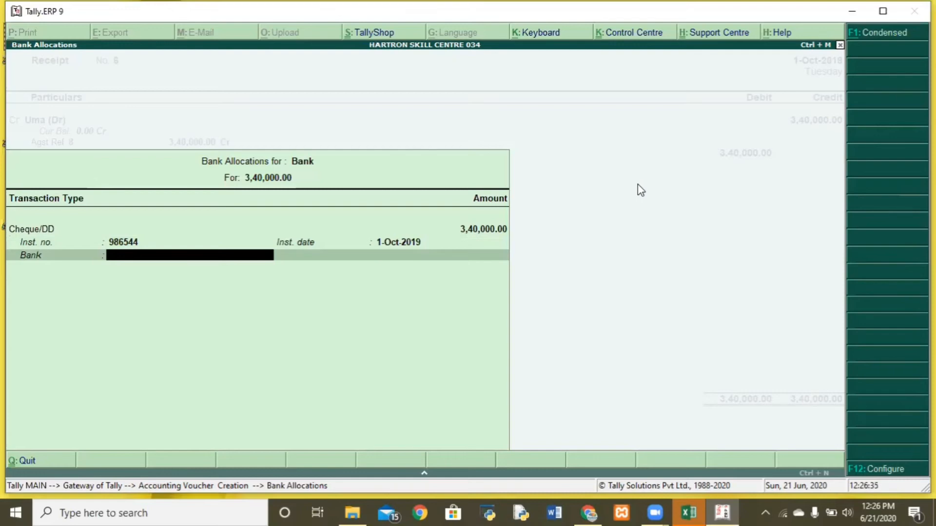
- Specify "Sate Bank of India" as the bank name for the cheque in the bank allocation
text(S)
key(Return)
key(Return)
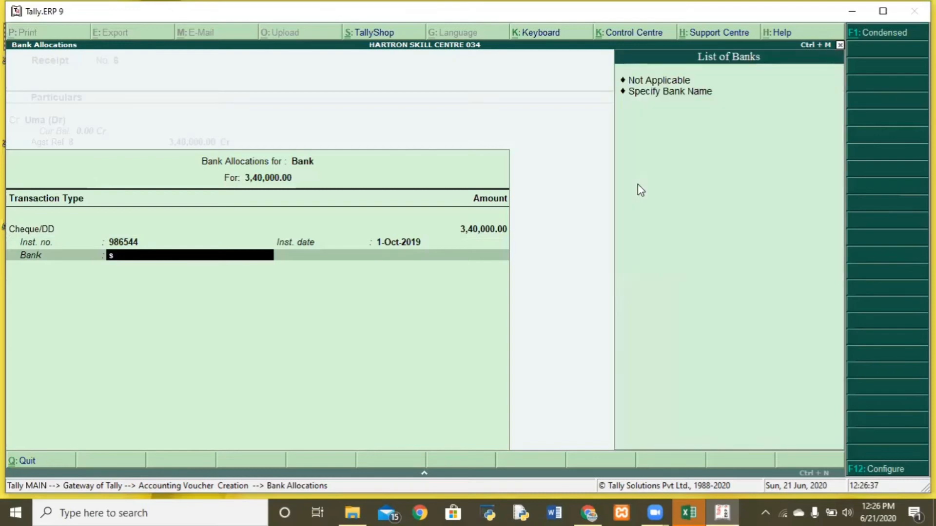
key(Return)
key(BackSpace)
key(BackSpace)
key(Down)
key(Down)
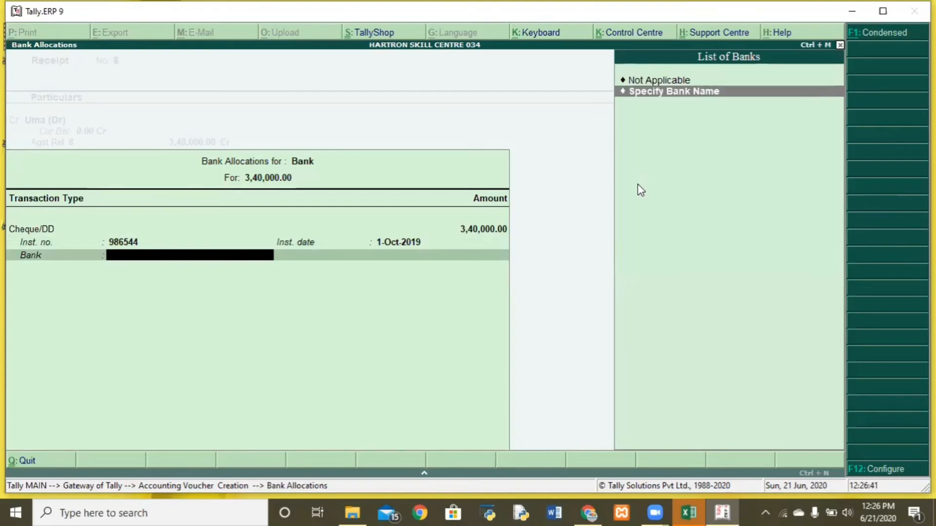
key(Return)
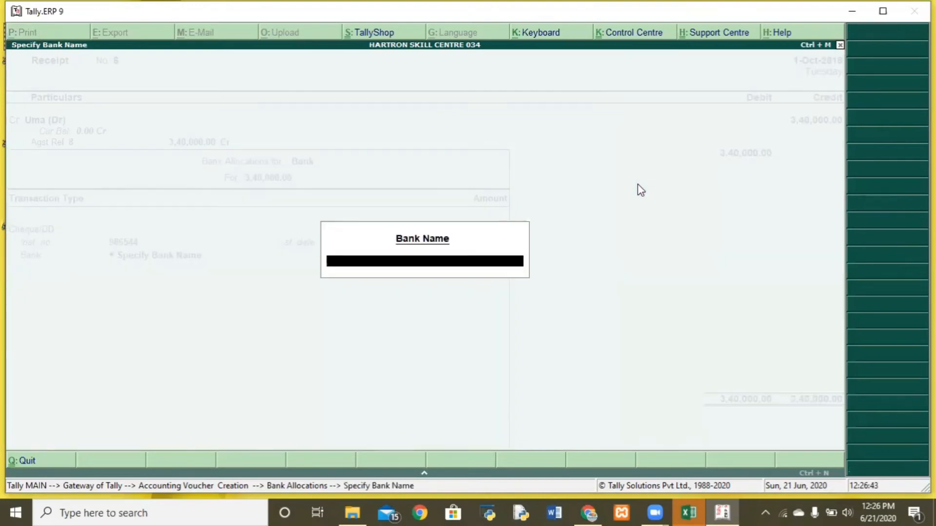
text(Sate Bank of india)
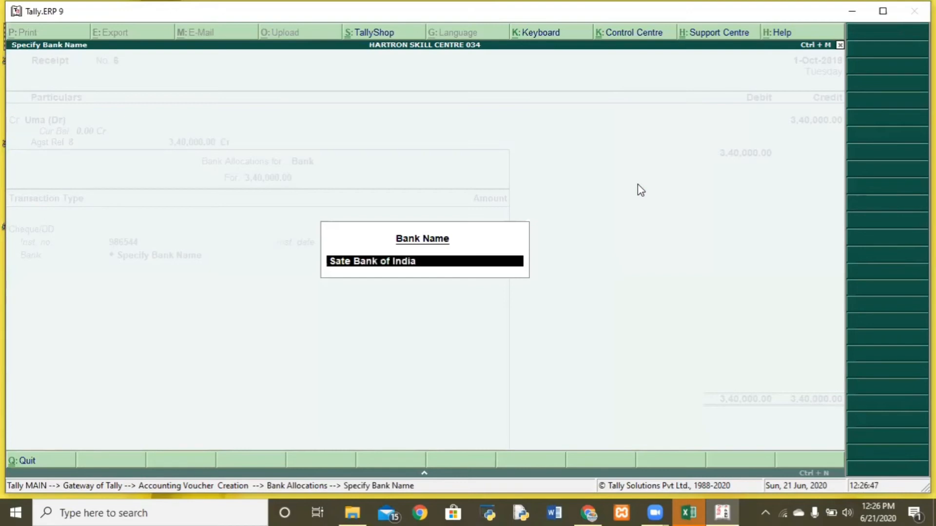
key(Return)
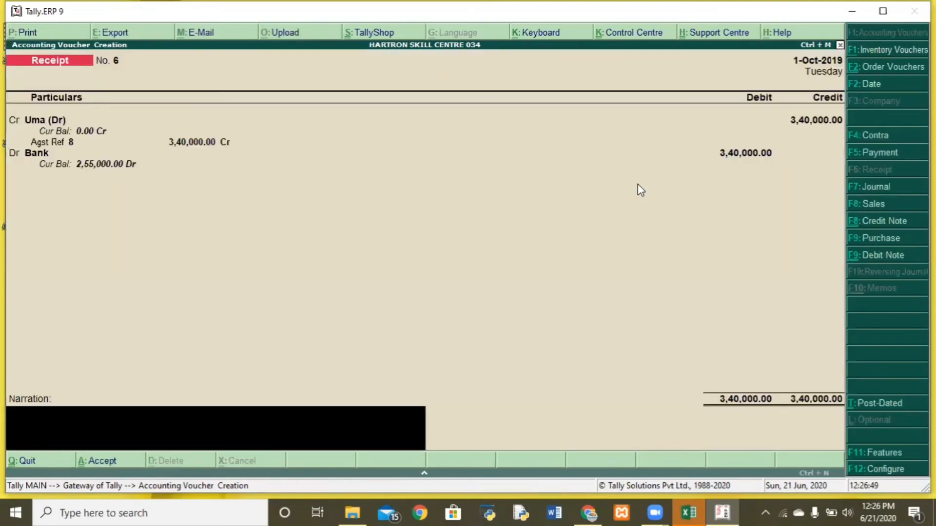
- Save the receipt voucher without a narration and leave voucher entry for the Gateway of Tally
key(Return)
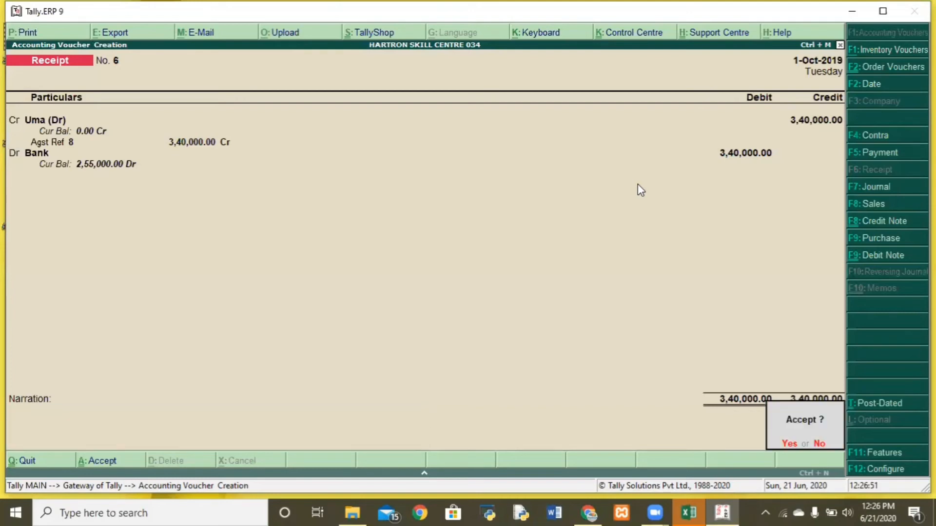
key(Return)
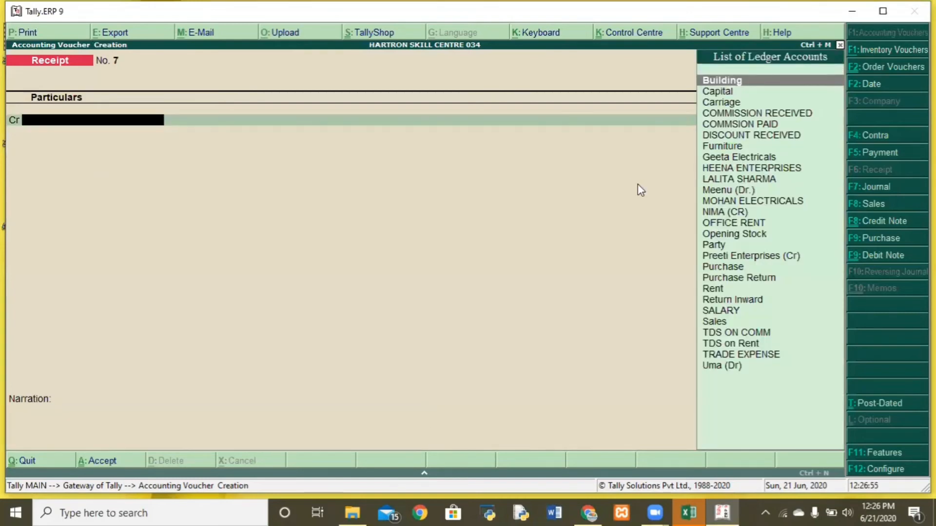
key(Escape)
key(Return)
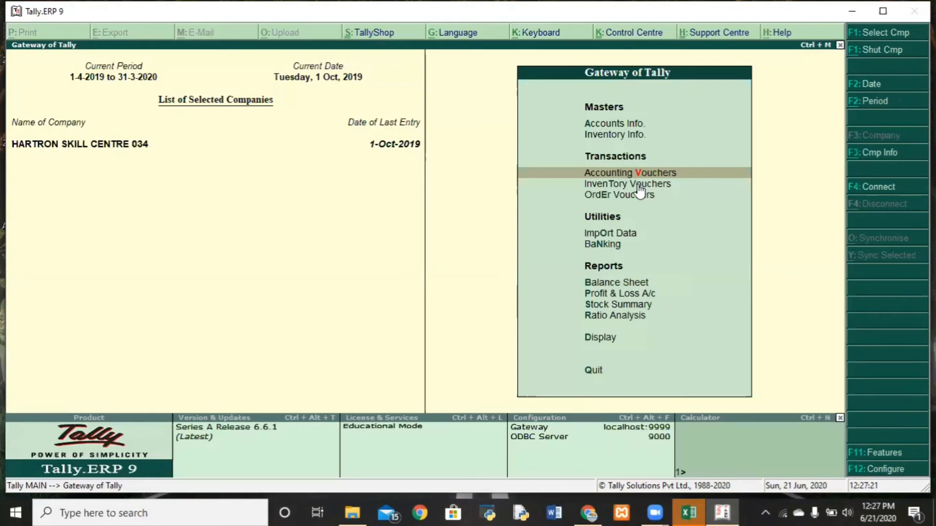
- Open the Statements of Inventory among the display reports
key(Down)
key(Down)
key(Down)
key(Down)
key(Down)
key(Down)
key(Down)
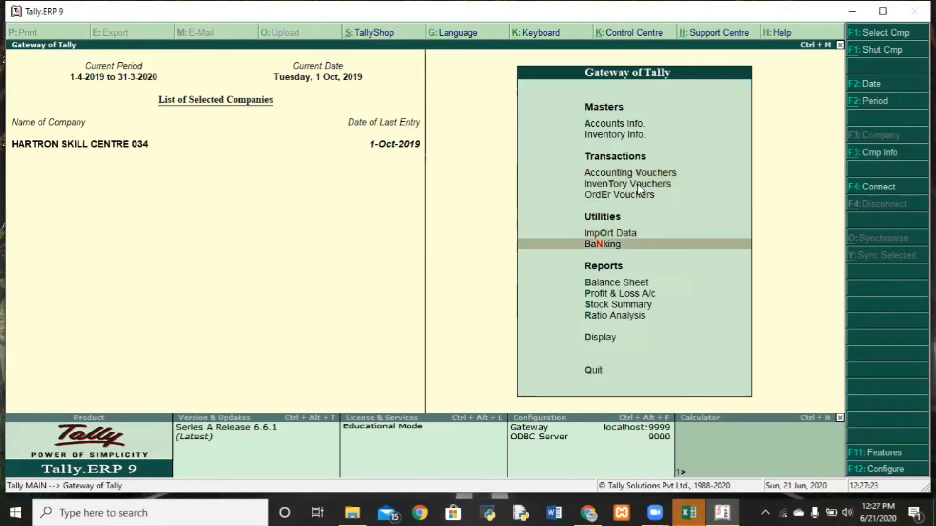
key(Down)
key(Down)
key(Return)
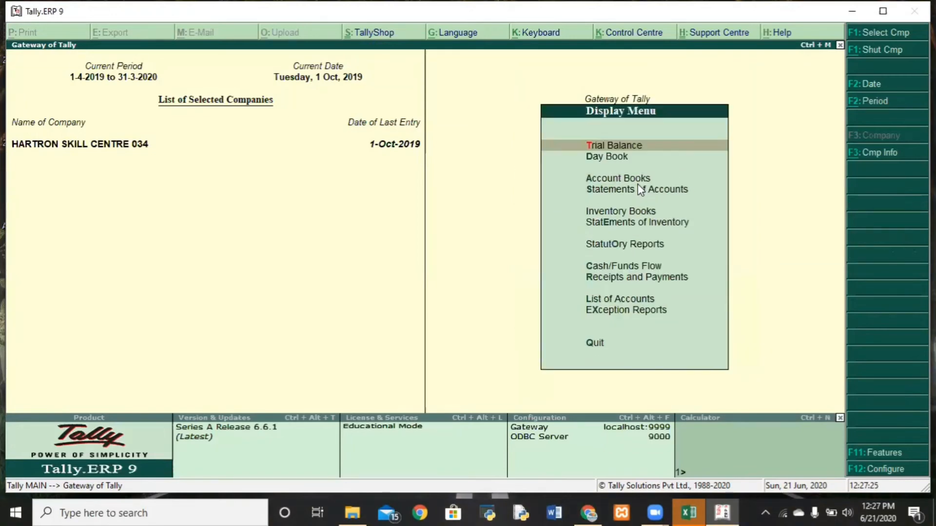
key(Down)
key(Down)
key(Down)
key(Down)
key(Down)
key(Down)
key(Up)
key(Up)
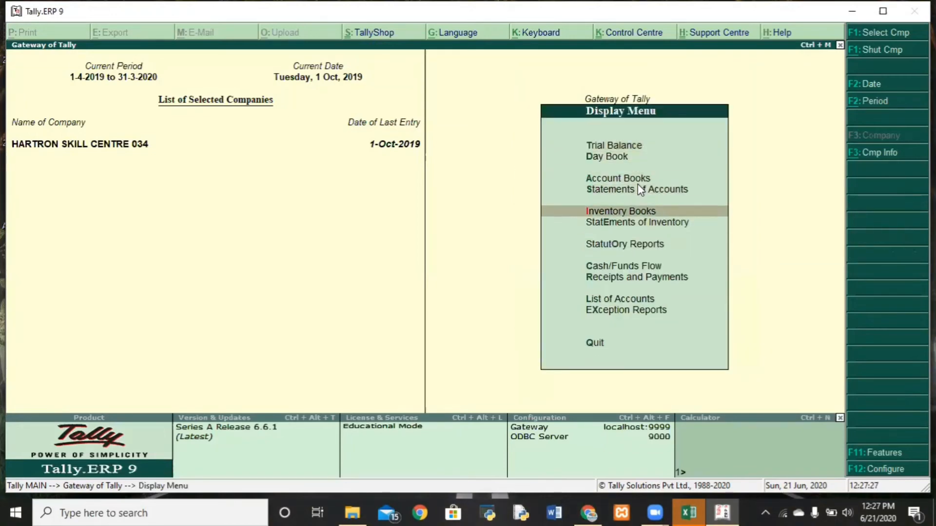
key(Down)
key(Return)
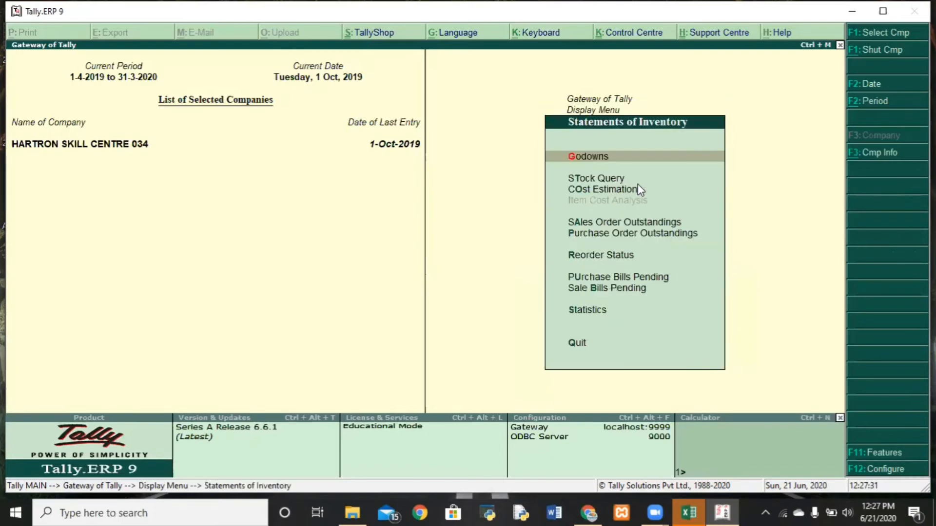
- Open Purchase Order Outstandings, then go back to the Display Menu
key(Down)
key(Down)
key(Down)
key(Down)
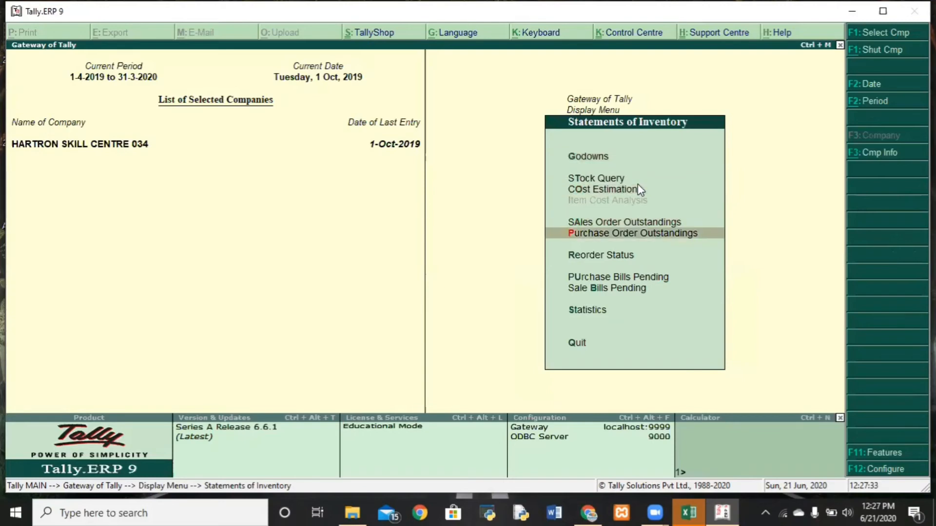
key(Return)
key(Escape)
key(Escape)
key(Up)
key(Return)
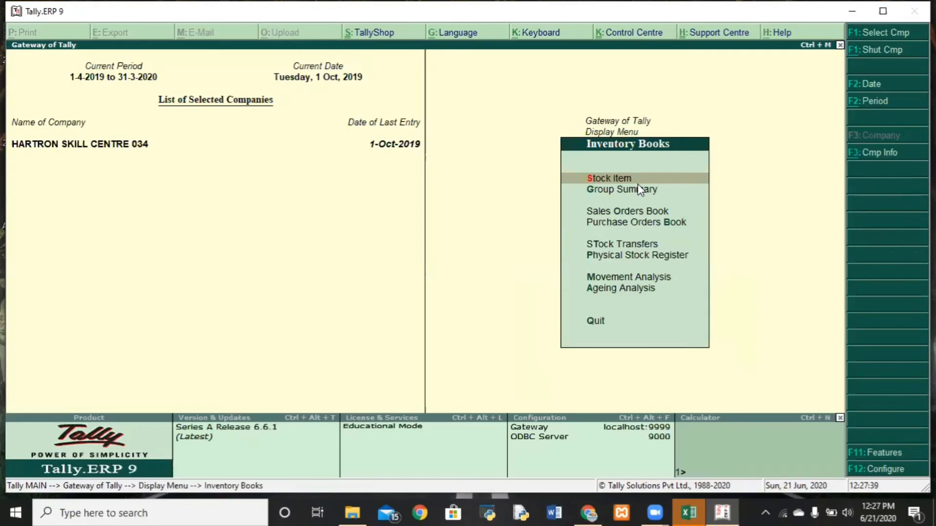
key(Down)
key(Down)
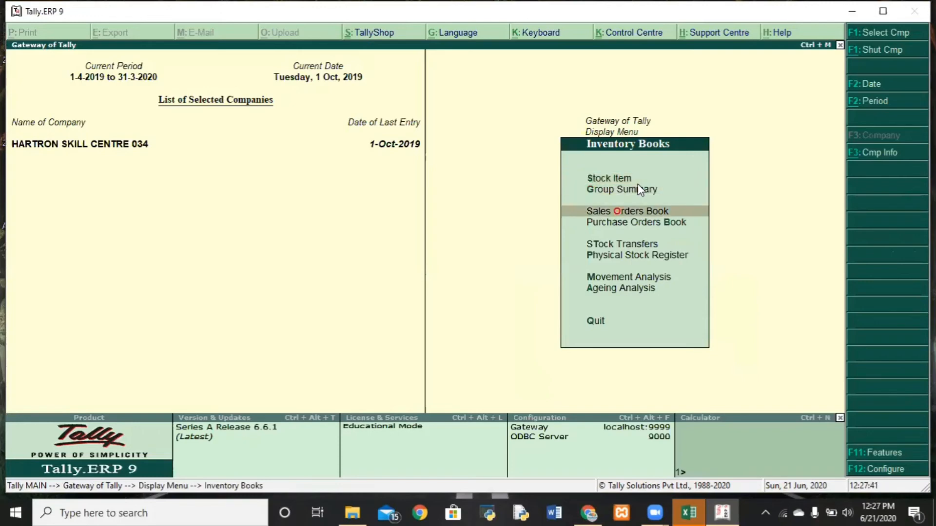
key(Escape)
key(Escape)
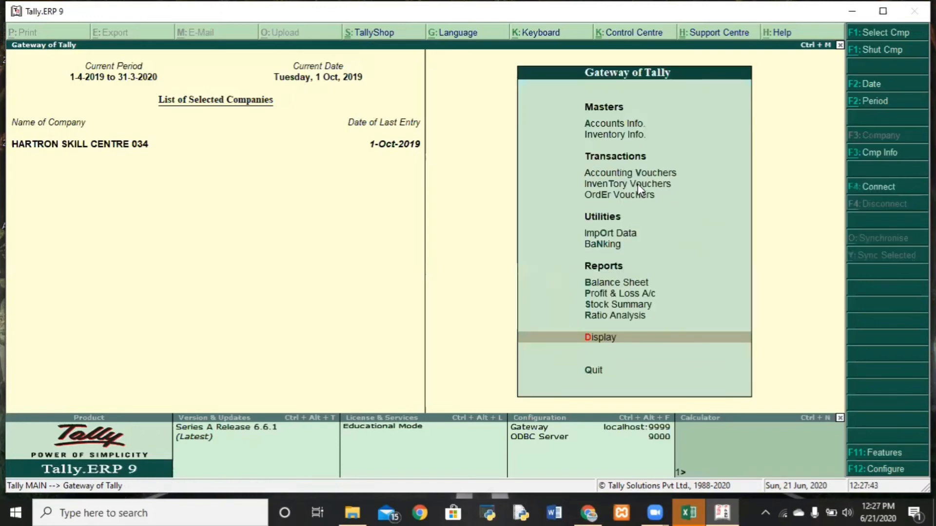
- Open the Purchase Orders Book from the Inventory Books reports
key(Return)
key(Down)
key(Down)
key(Down)
key(Down)
key(Down)
key(Up)
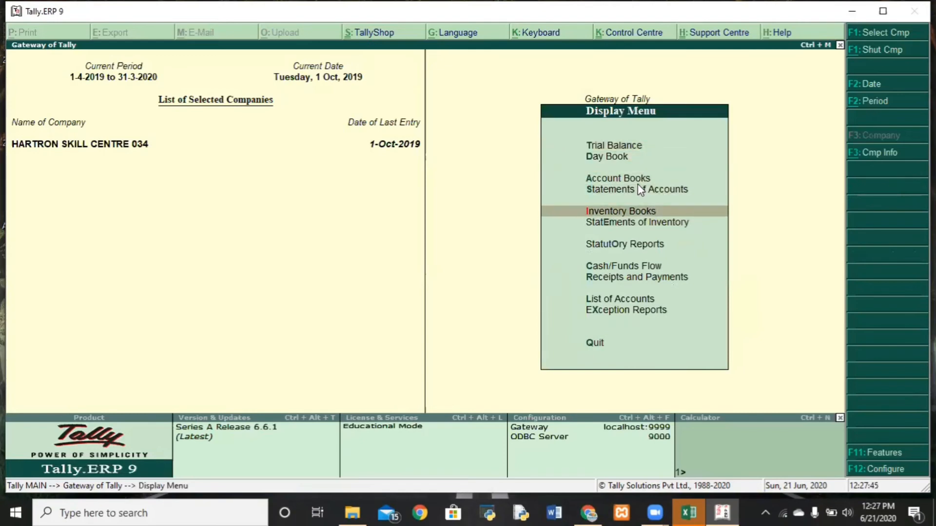
key(Return)
key(Down)
key(Down)
key(Down)
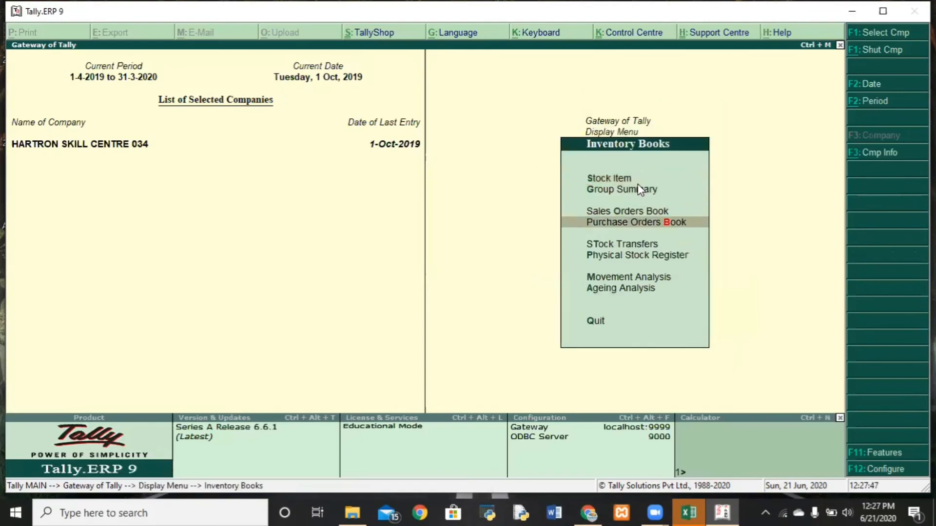
key(Return)
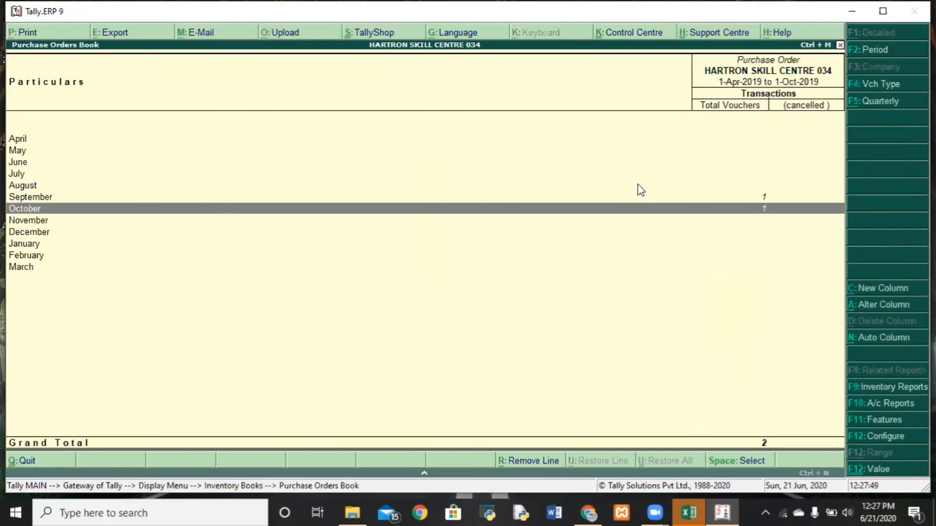
- View the purchase order vouchers for September and October, then close the Purchase Orders Book
key(Up)
key(Down)
key(Up)
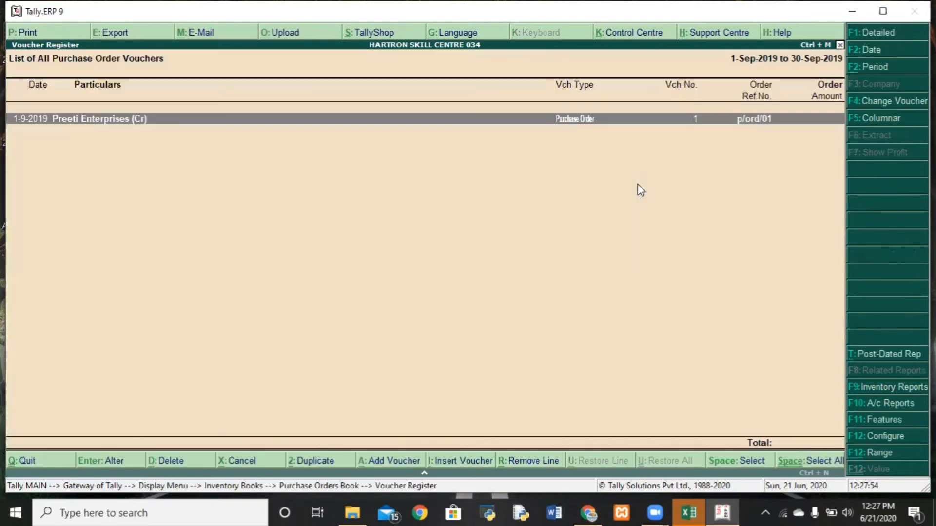
key(Escape)
key(Down)
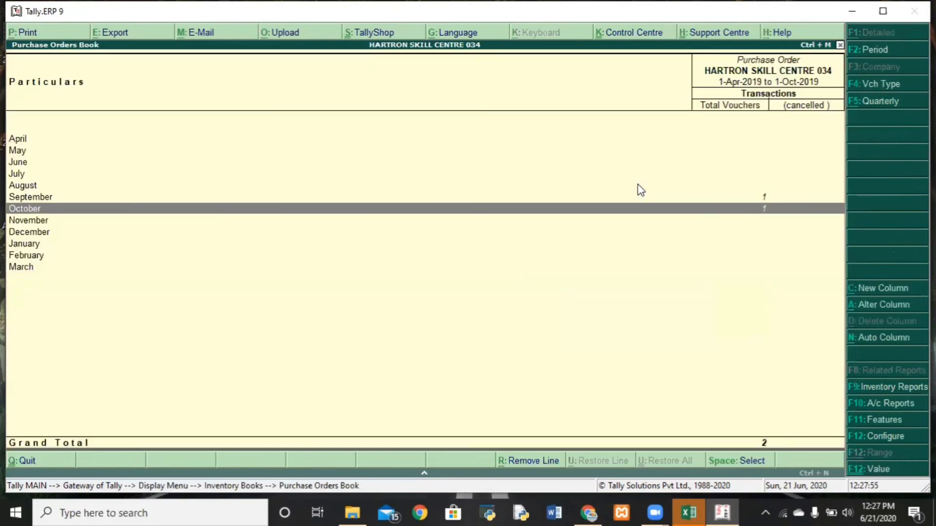
key(Return)
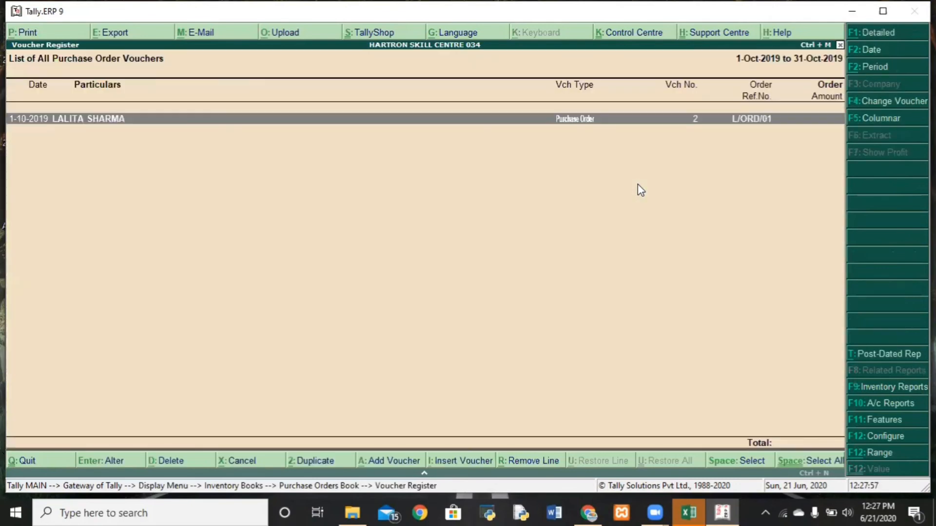
key(Escape)
key(Escape)
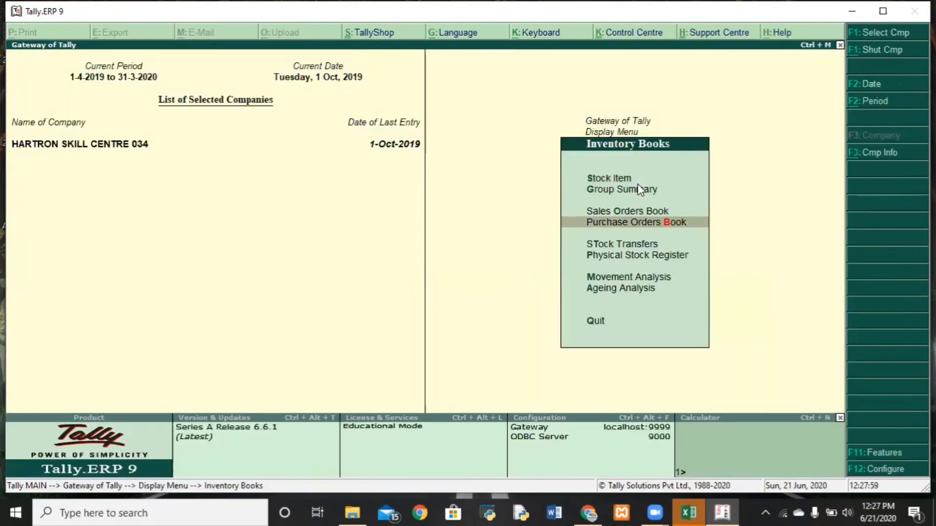
- View the monthly voucher summary in the Sales Orders Book, checking September and October, and close it
key(Up)
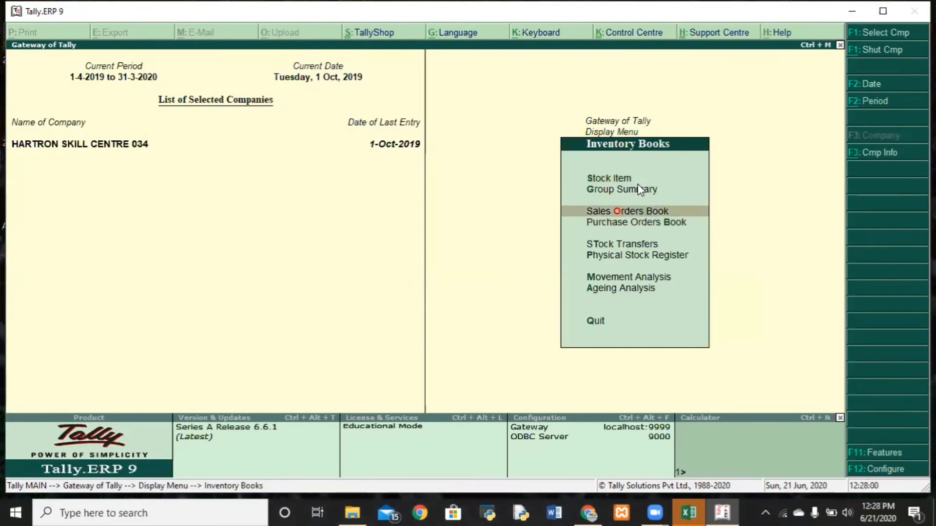
key(Return)
key(Up)
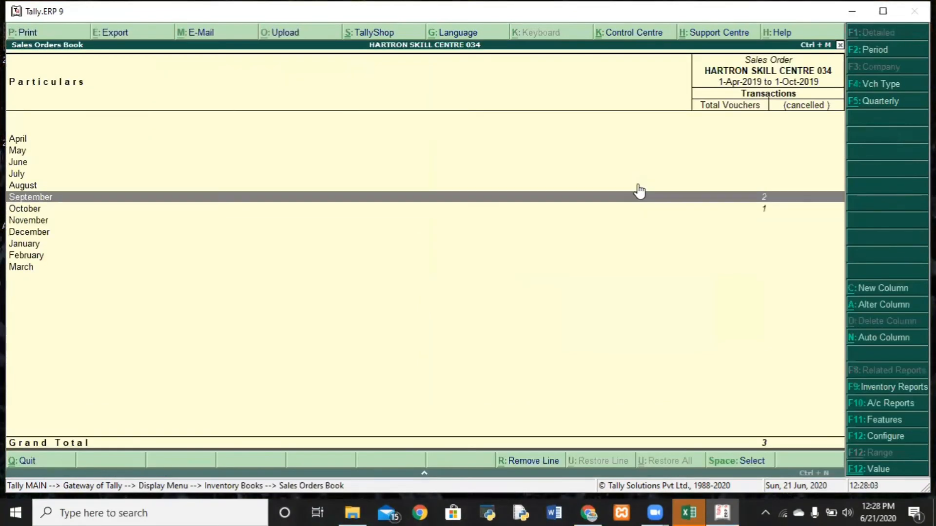
key(Down)
key(Up)
key(Escape)
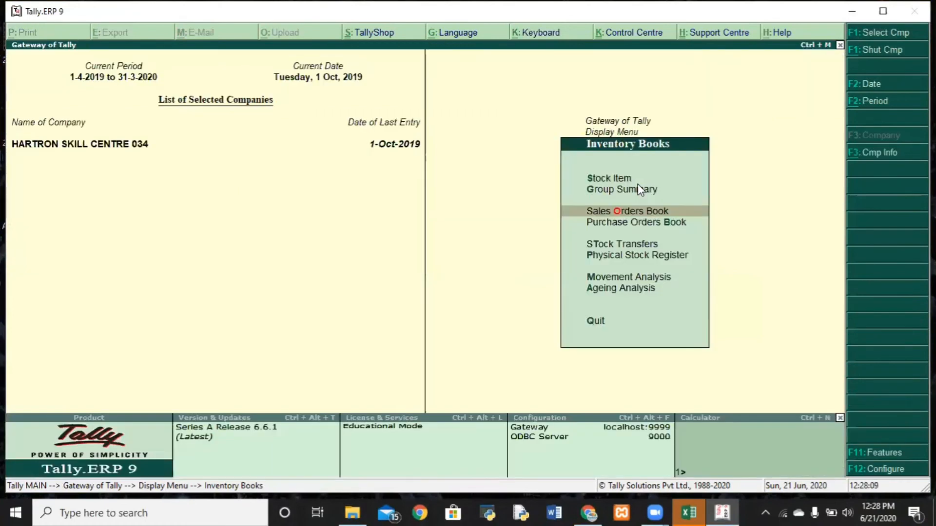
key(Up)
key(Down)
key(Up)
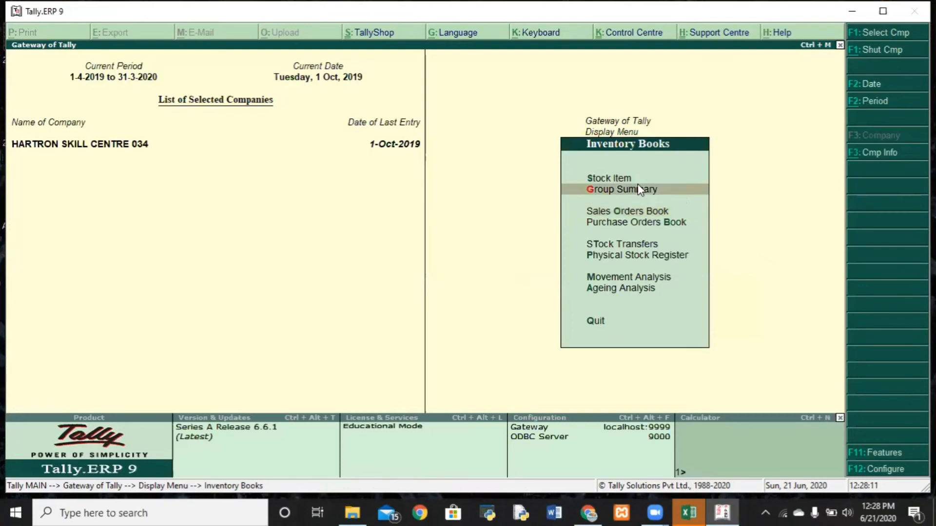
- Open the October cotton cloth purchase order from the Purchase Orders Book, then quit it without changes
key(Down)
key(Down)
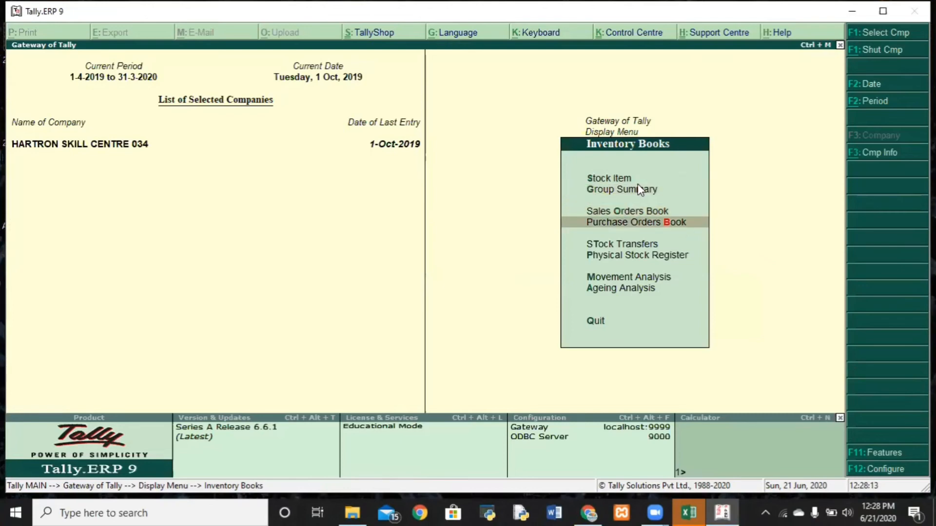
key(Return)
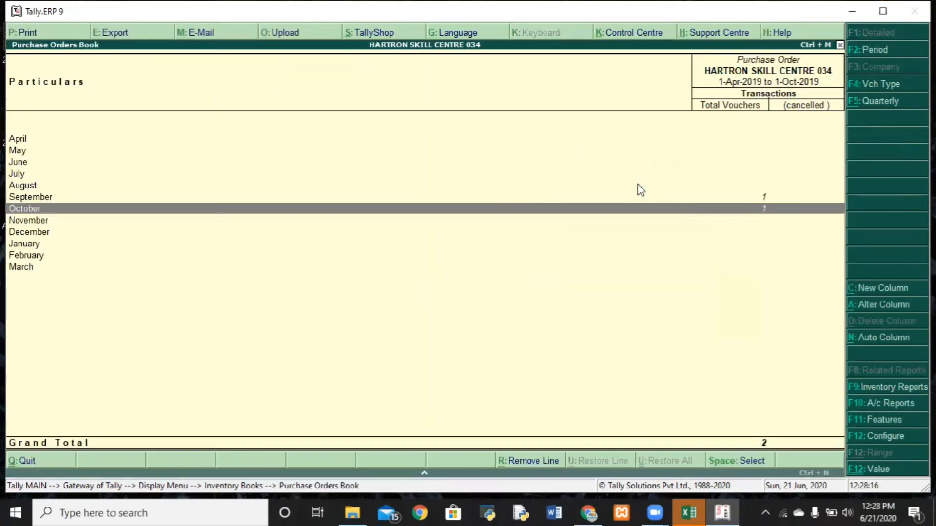
key(Return)
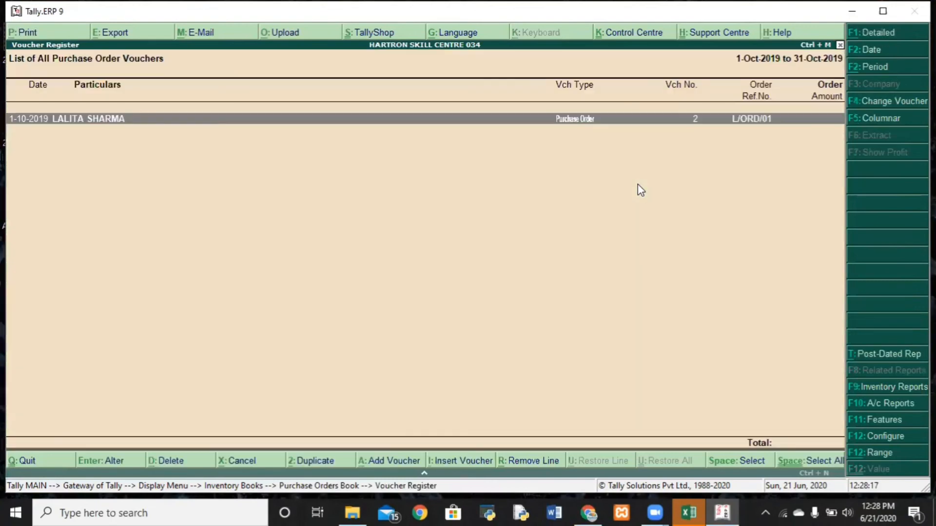
key(Return)
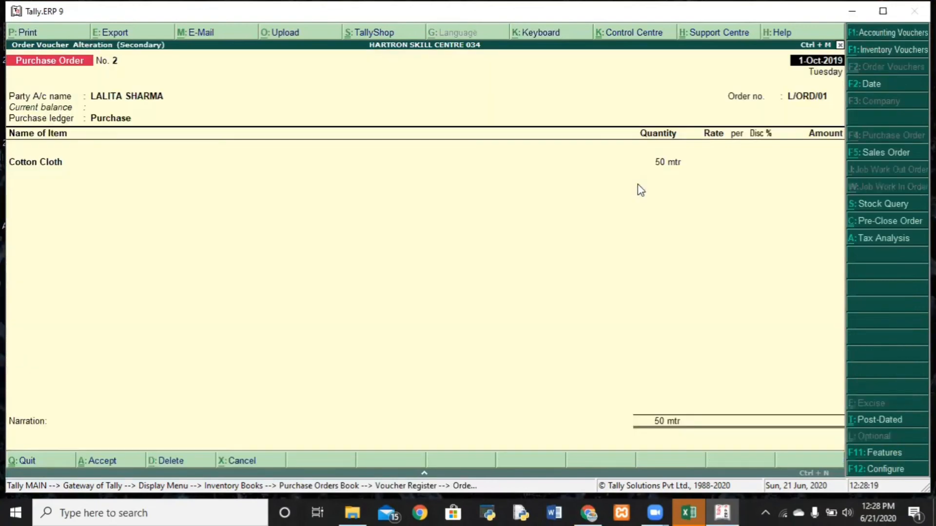
key(Escape)
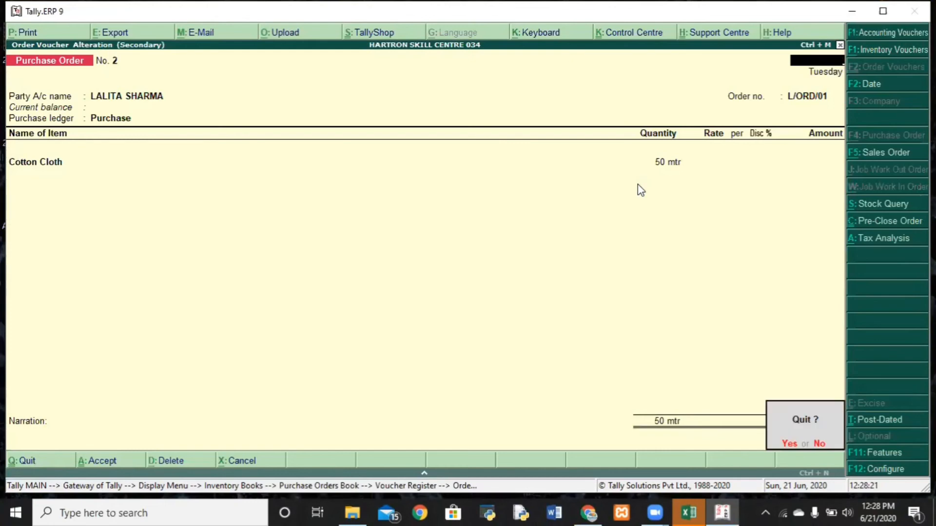
key(y)
- View the September purchase order vouchers, then return to the Gateway of Tally and decline quitting the program
key(Escape)
key(Up)
key(Return)
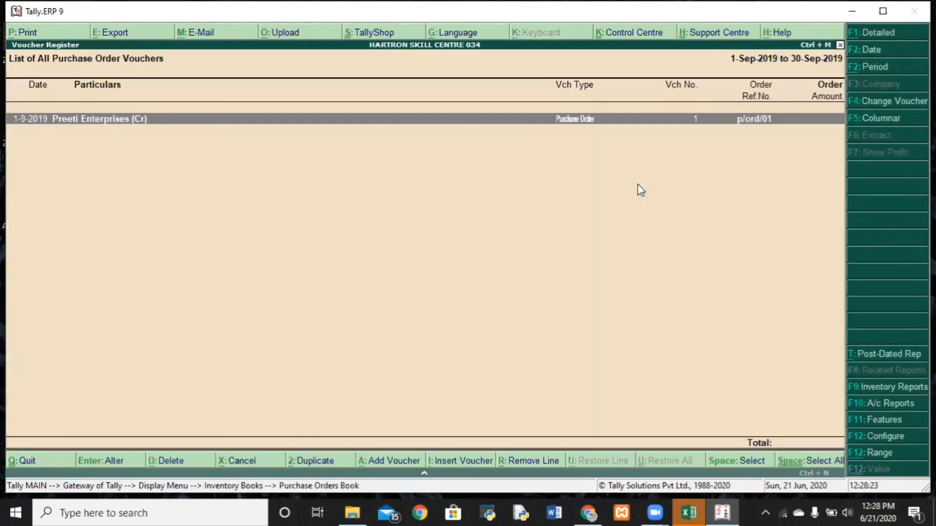
key(Escape)
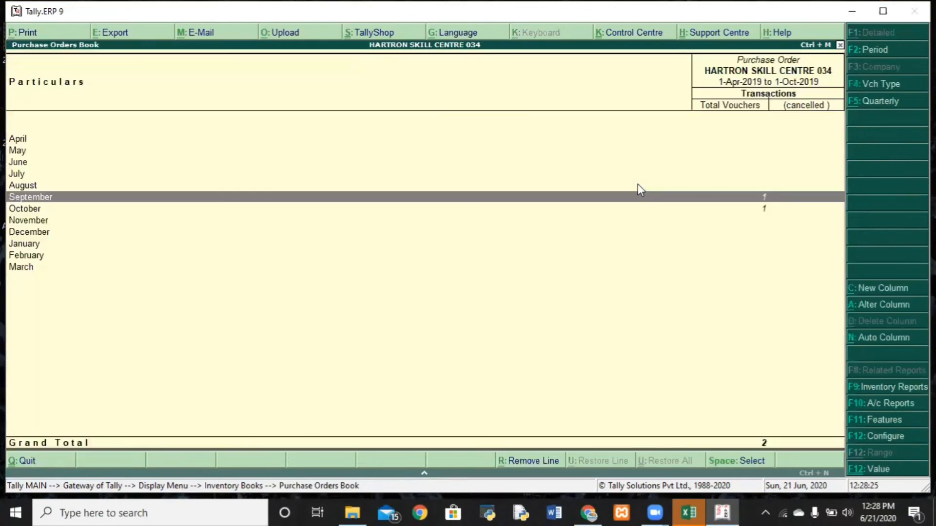
key(Escape)
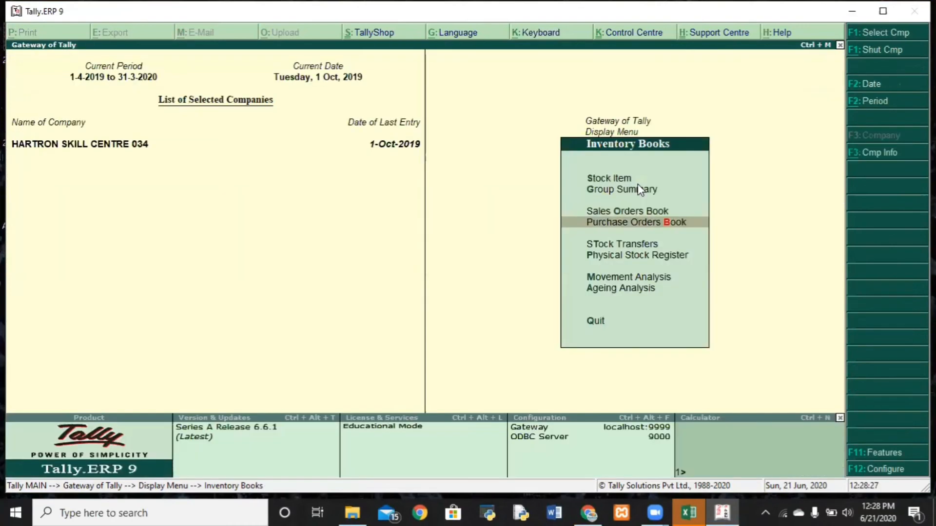
key(Escape)
key(Escape)
key(Escape)
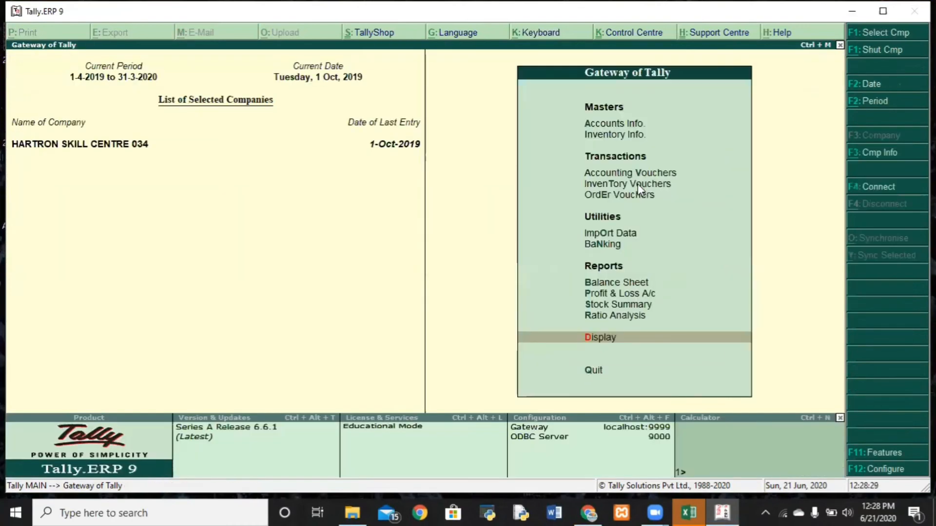
key(n)
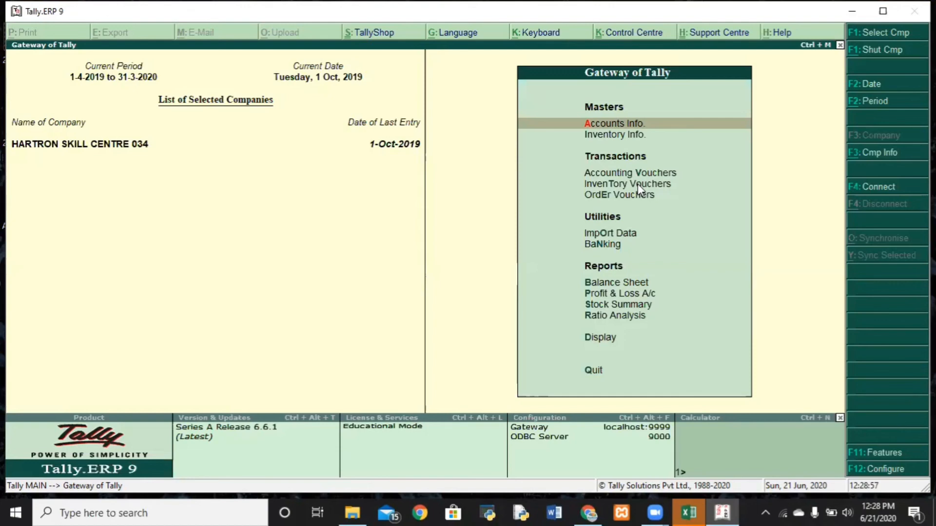
- Start a new Stock Journal entry from Inventory Vouchers
key(Down)
key(Down)
key(Down)
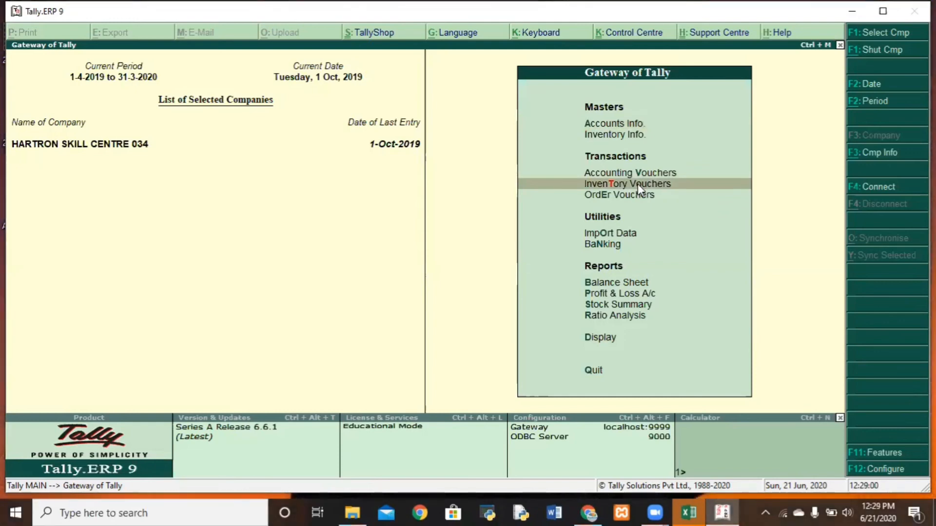
click(638, 186)
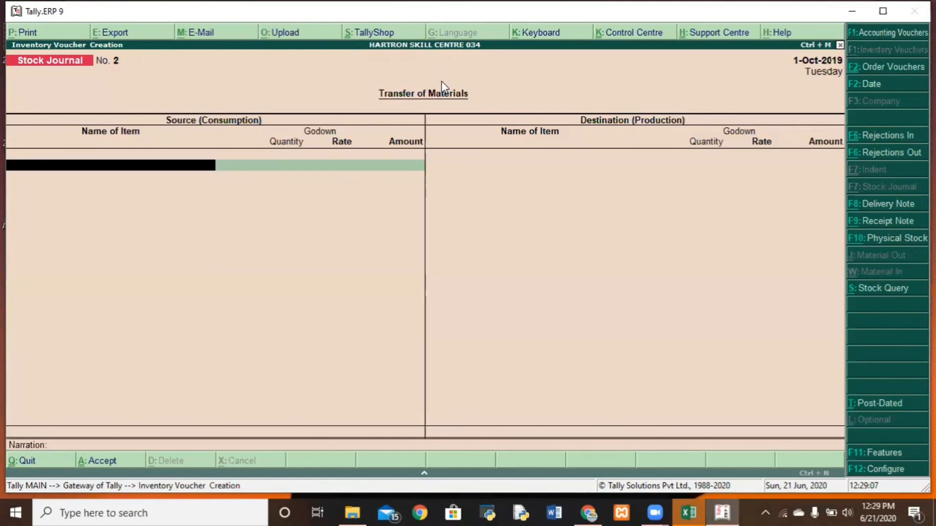
- Enter Computer as the source item from the Punjab godown with quantity 2, keeping the filled-in rate
text(c)
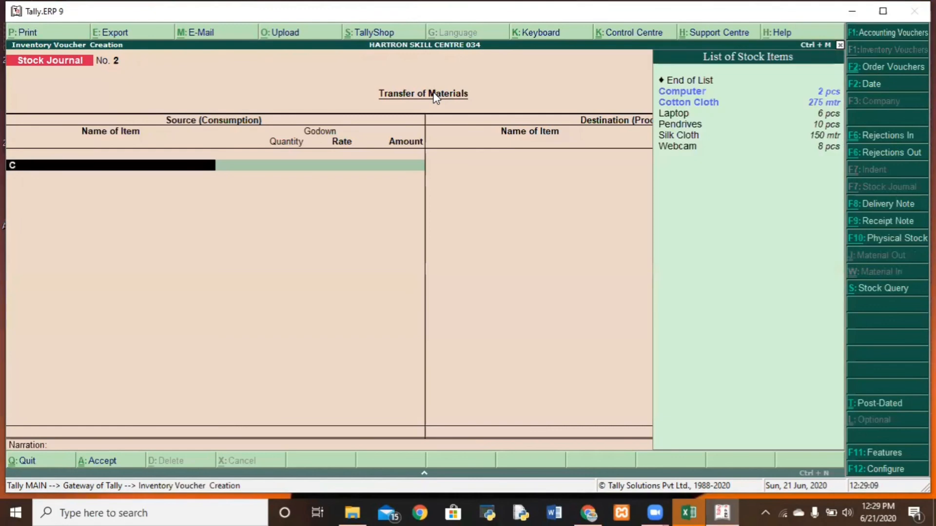
key(Return)
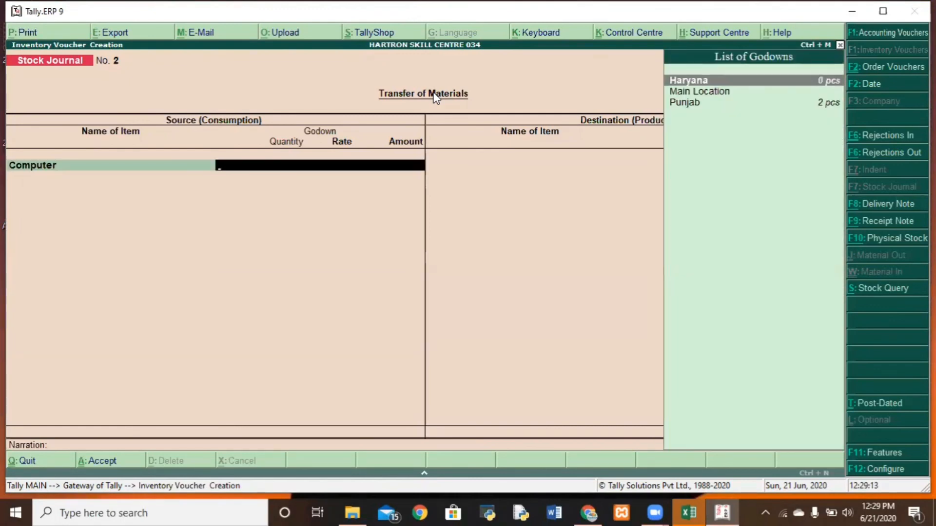
key(Down)
key(Down)
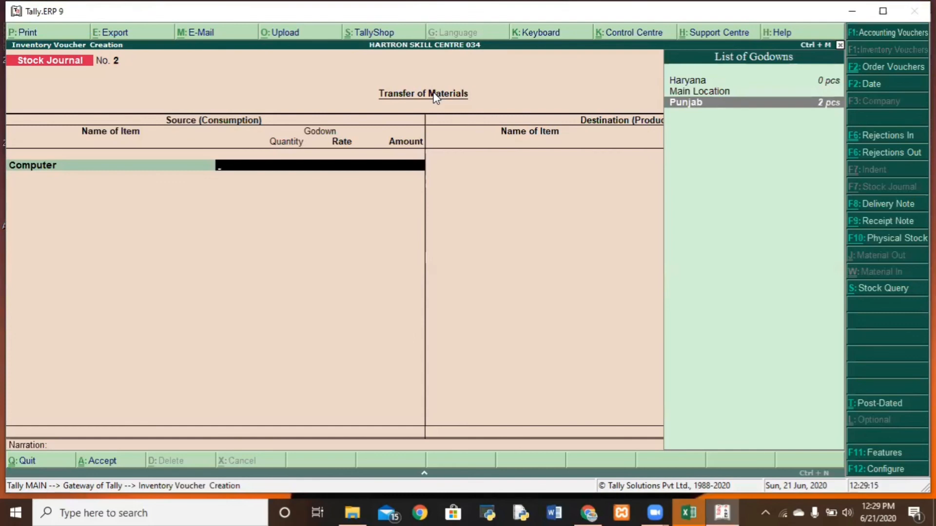
key(BackSpace)
key(Return)
key(Down)
key(Down)
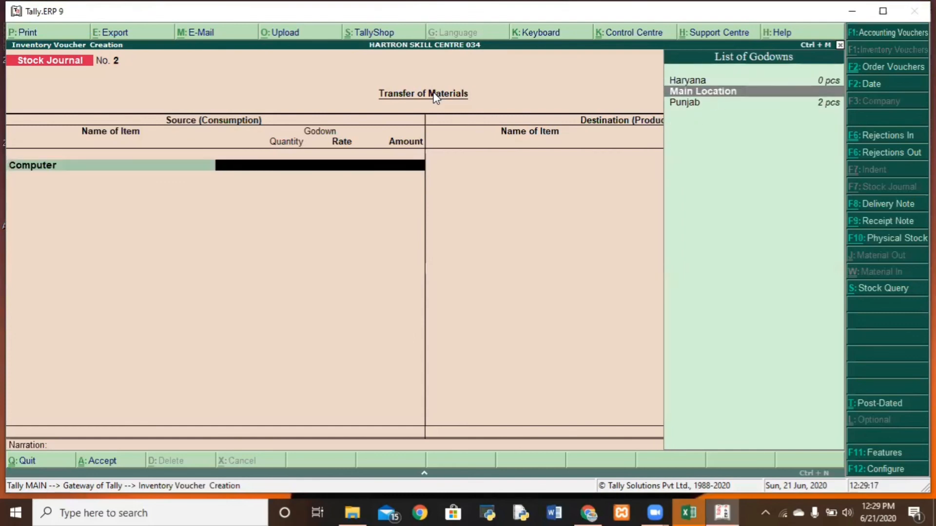
key(Return)
text(2)
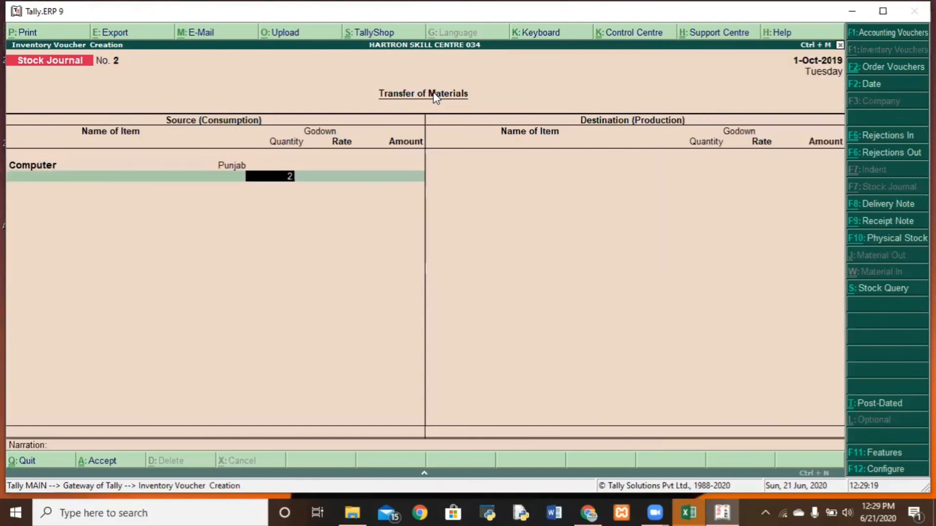
key(Return)
key(Return)
key(Return)
key(Return)
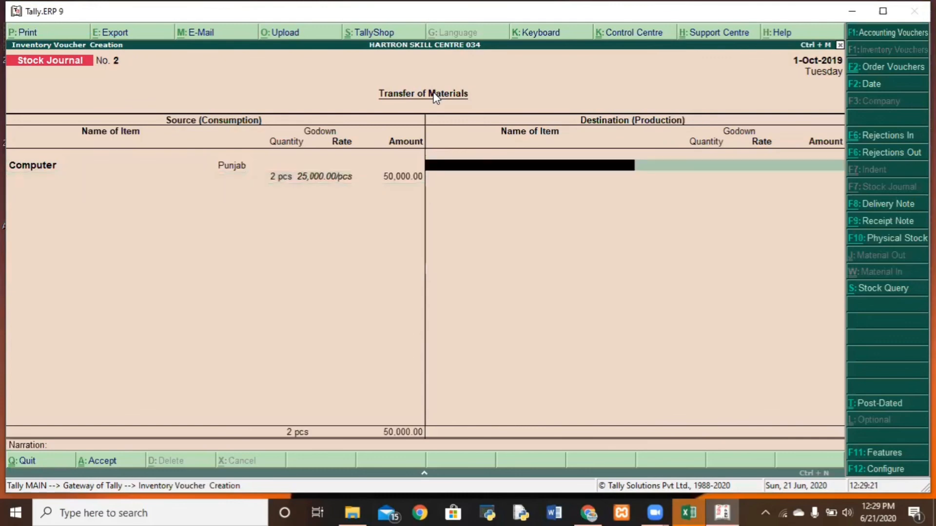
- Enter Computer as the destination item in the Haryana godown with quantity 2, keeping the filled-in rate
key(Down)
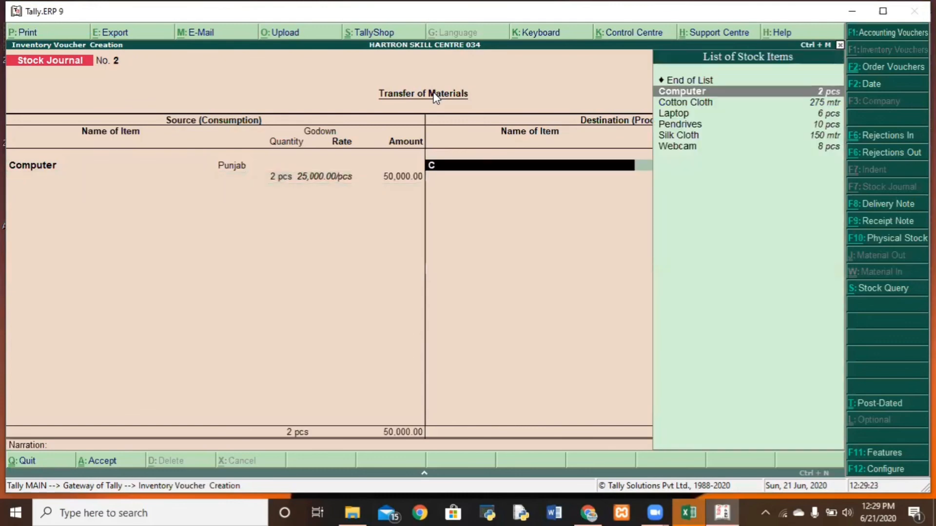
key(Return)
text(H)
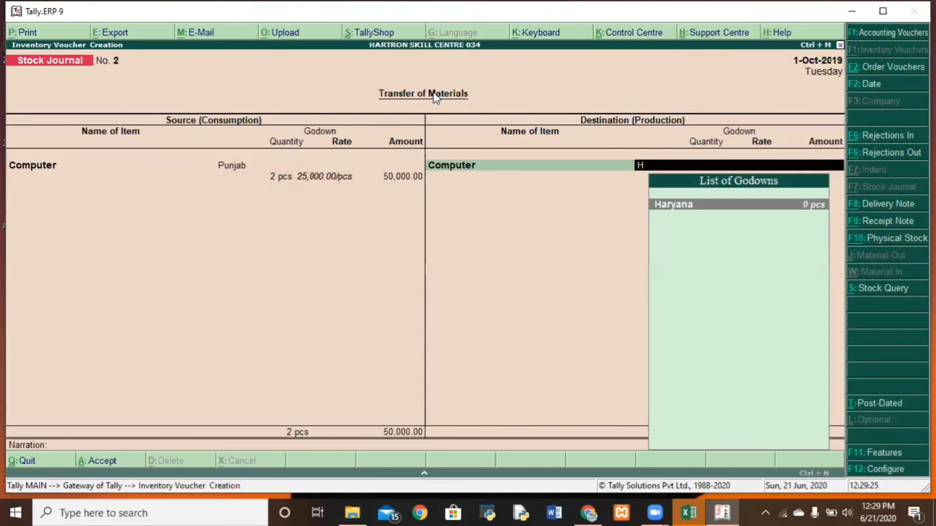
key(BackSpace)
key(Down)
key(Up)
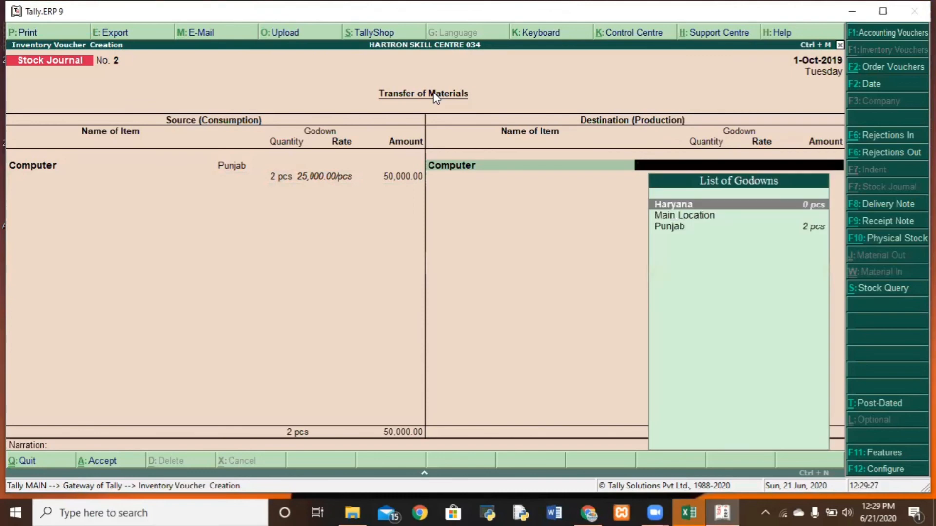
key(Return)
text(2)
key(Return)
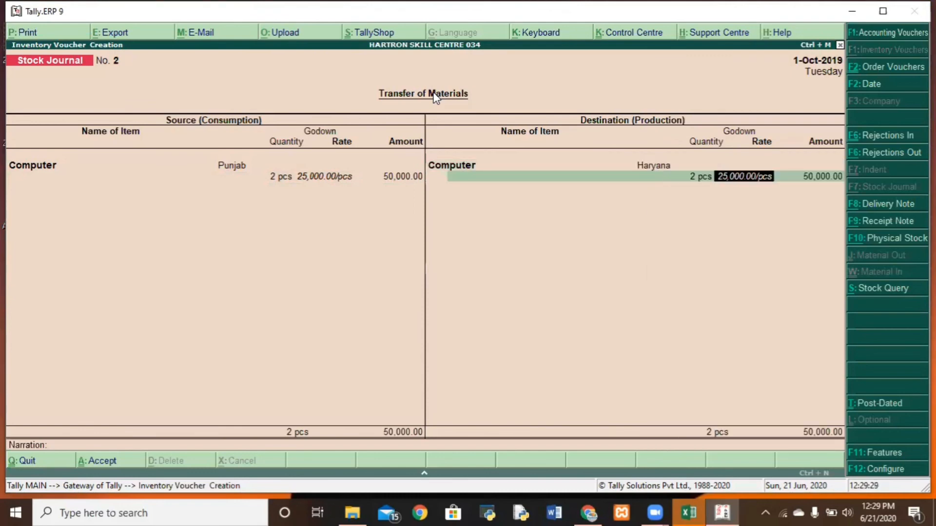
key(Return)
key(Return)
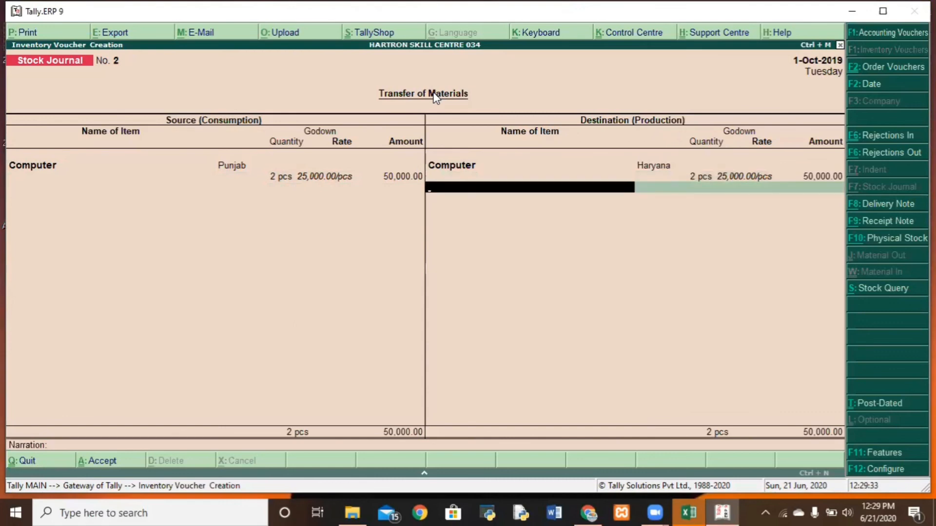
- Save the stock journal with no narration, then leave voucher creation for the Gateway of Tally
key(Return)
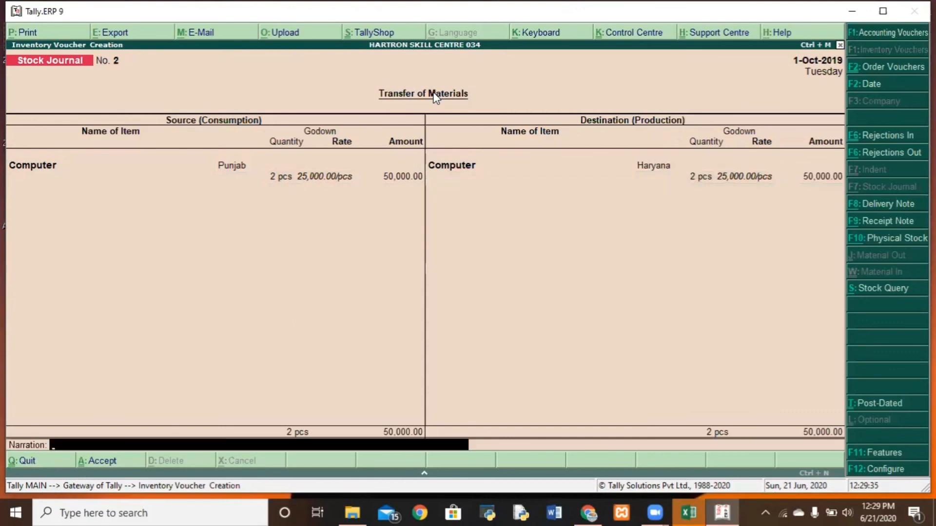
key(Return)
key(Return)
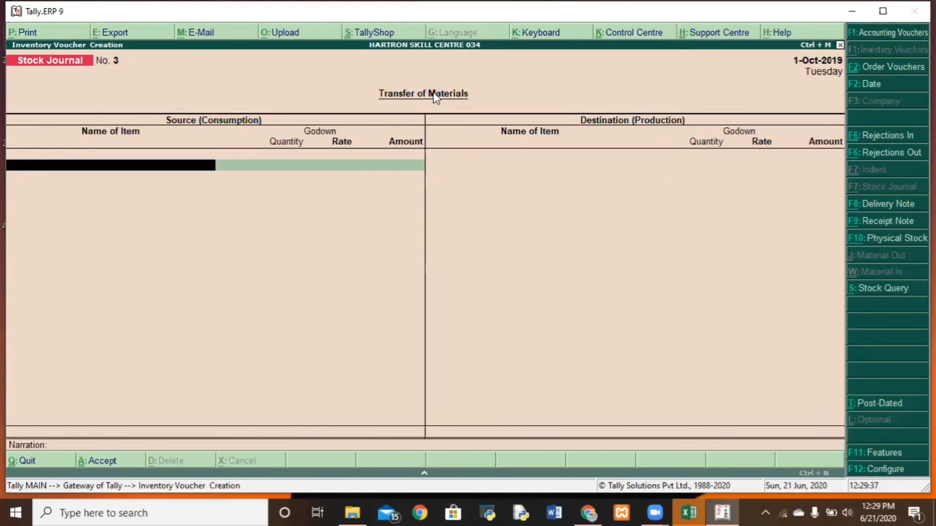
key(Escape)
key(Return)
- Open the Display Menu from the Gateway of Tally
key(Down)
key(Down)
key(Down)
key(Down)
key(Down)
key(Down)
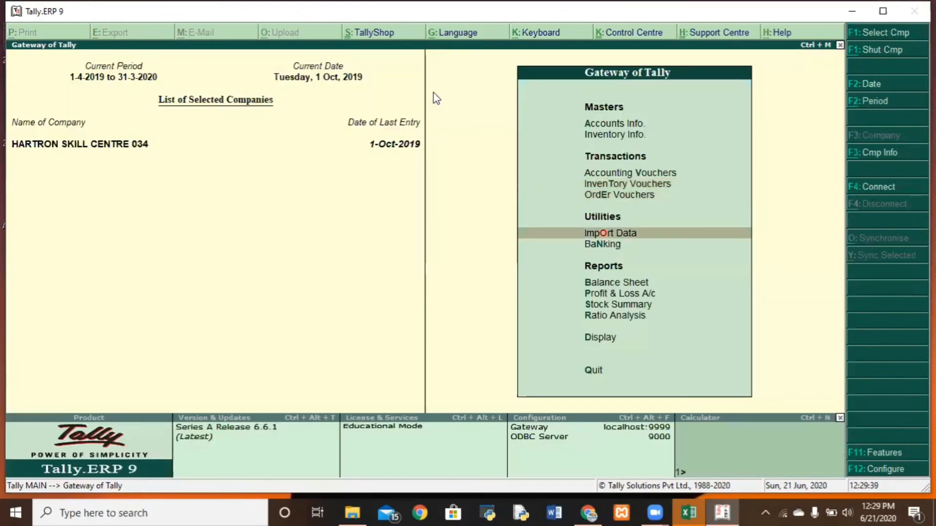
key(Down)
key(Down)
key(Return)
- Open the Godown Summary for the Primary godown from the Statements of Inventory
key(Down)
key(Down)
key(Down)
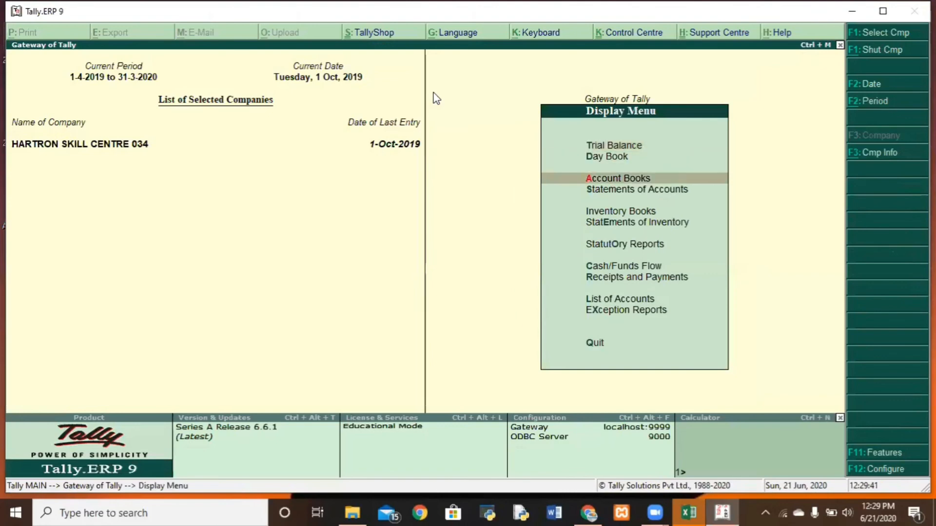
key(Down)
key(Return)
key(Escape)
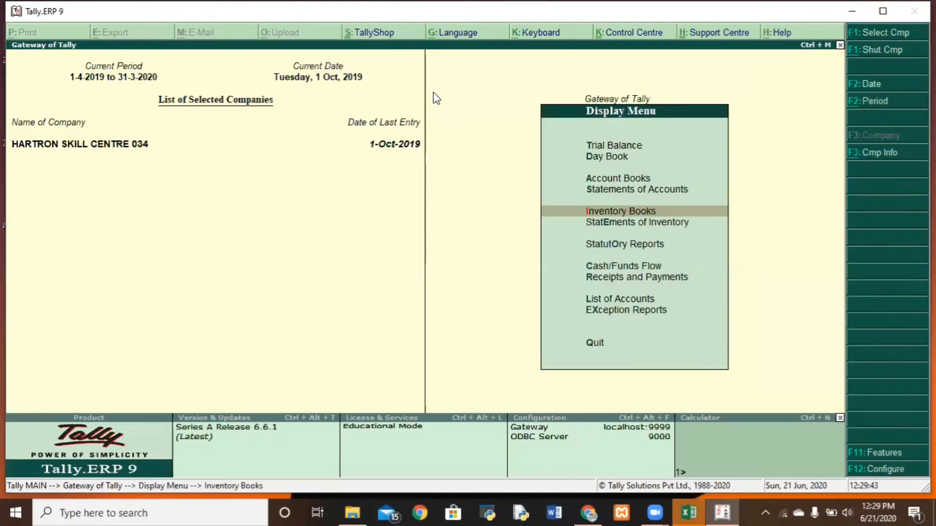
key(Down)
key(Return)
key(Return)
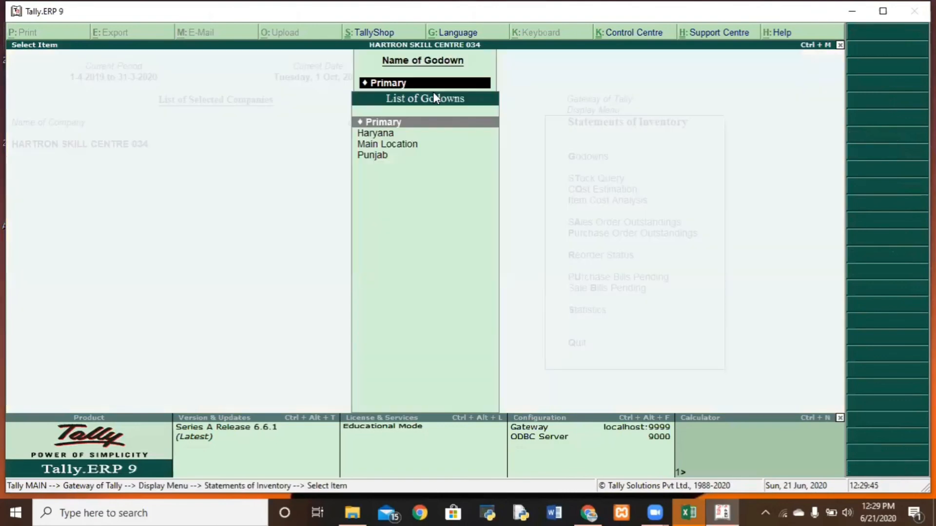
key(Return)
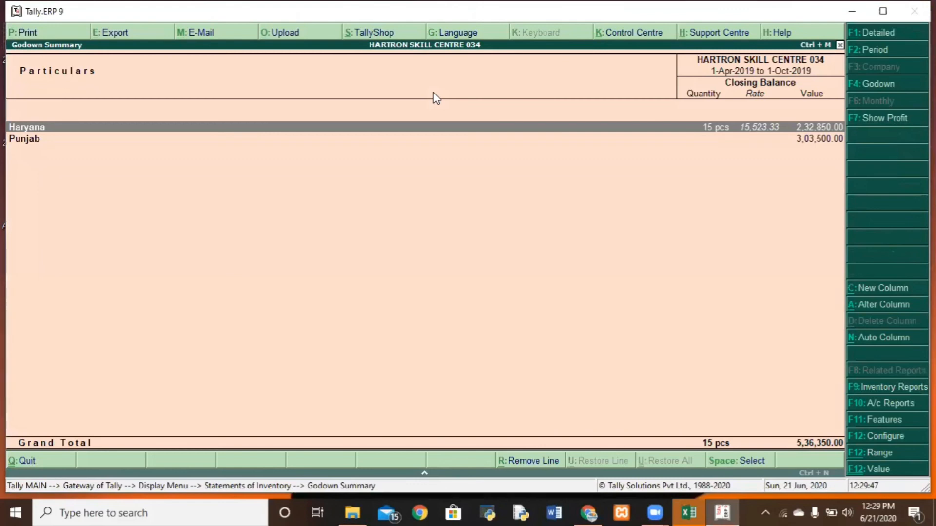
- View the detailed Godown Summary, examining the Haryana and Punjab stock, then return to the Gateway of Tally
key(alt+F1)
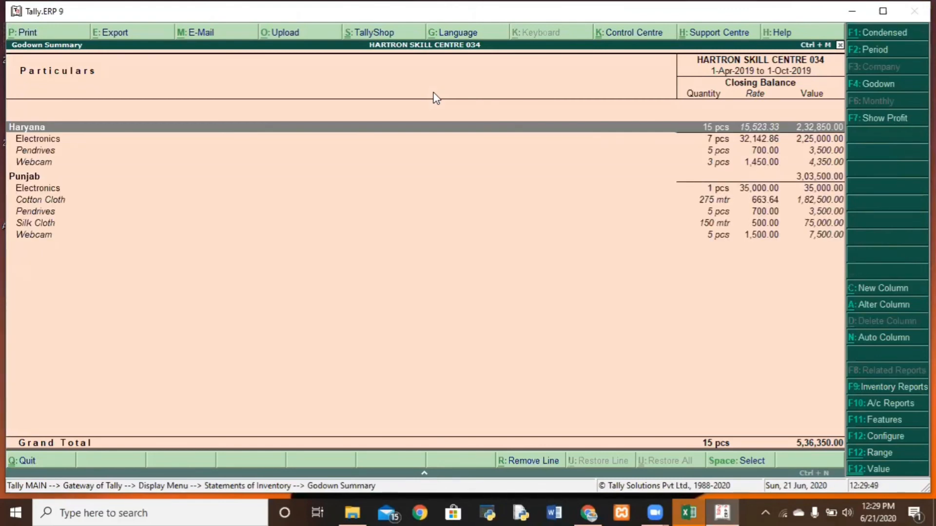
key(Down)
key(Down)
key(Down)
key(Up)
key(Up)
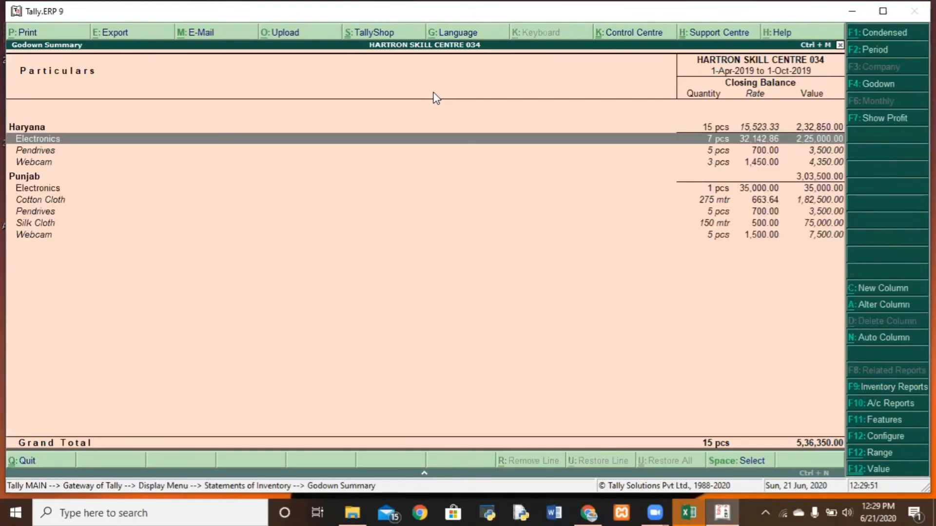
key(Up)
key(Down)
key(Down)
key(Down)
key(Down)
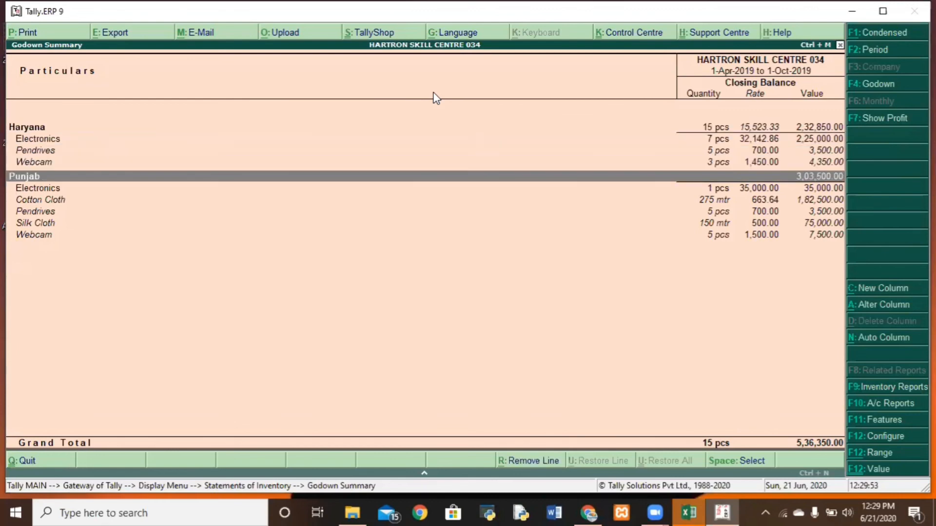
key(Escape)
key(Escape)
key(Escape)
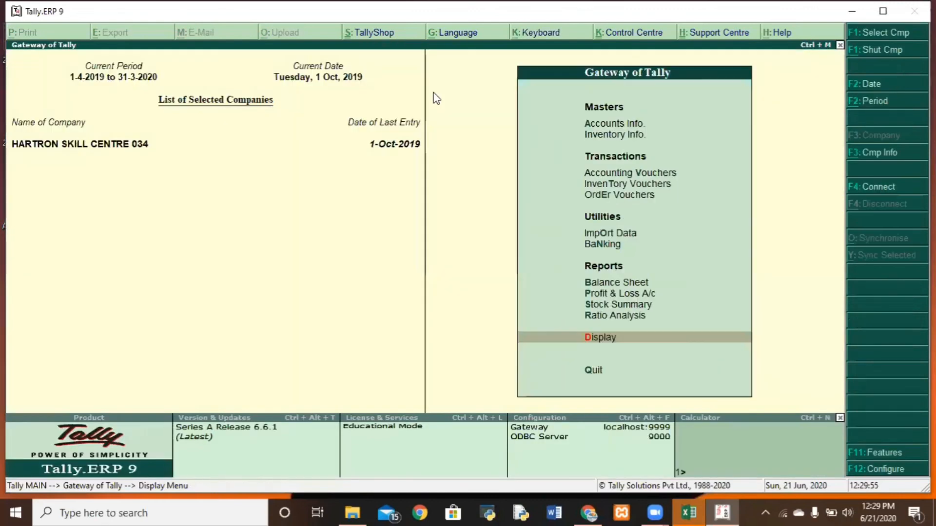